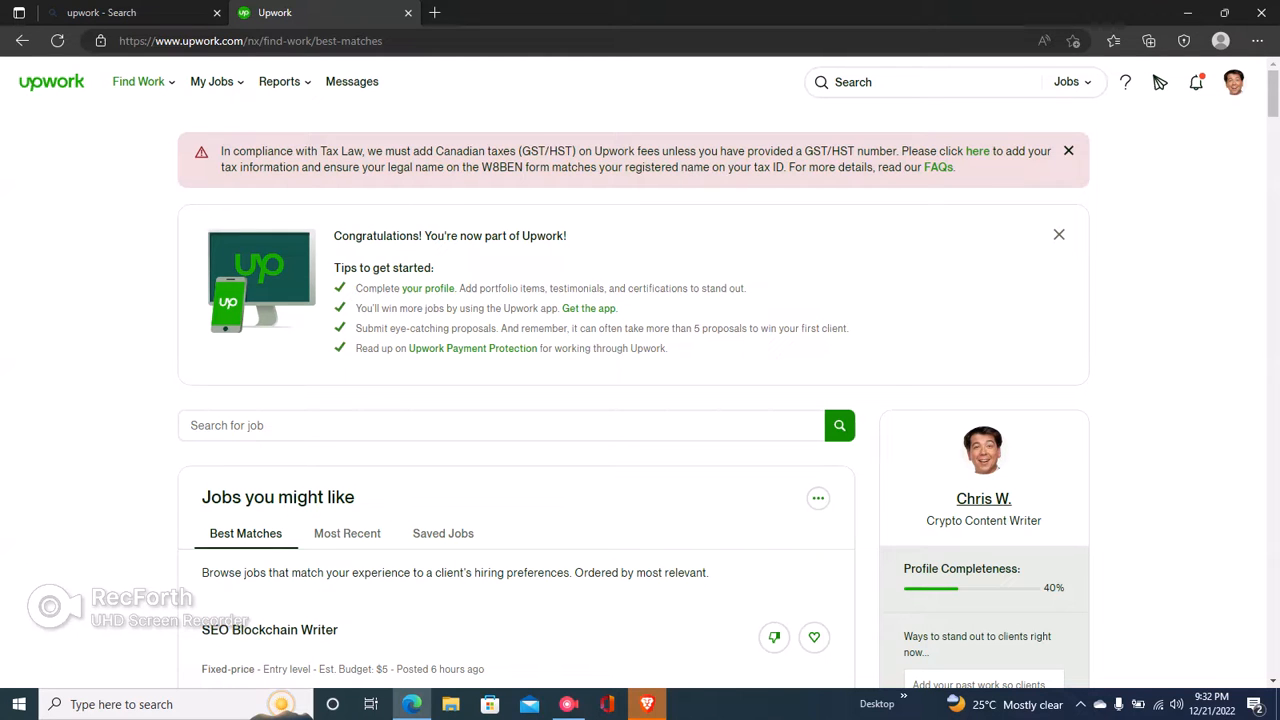
Open the freelancer profile from the account settings and go from there to the Project Catalog dashboard.
click(1234, 82)
click(1127, 291)
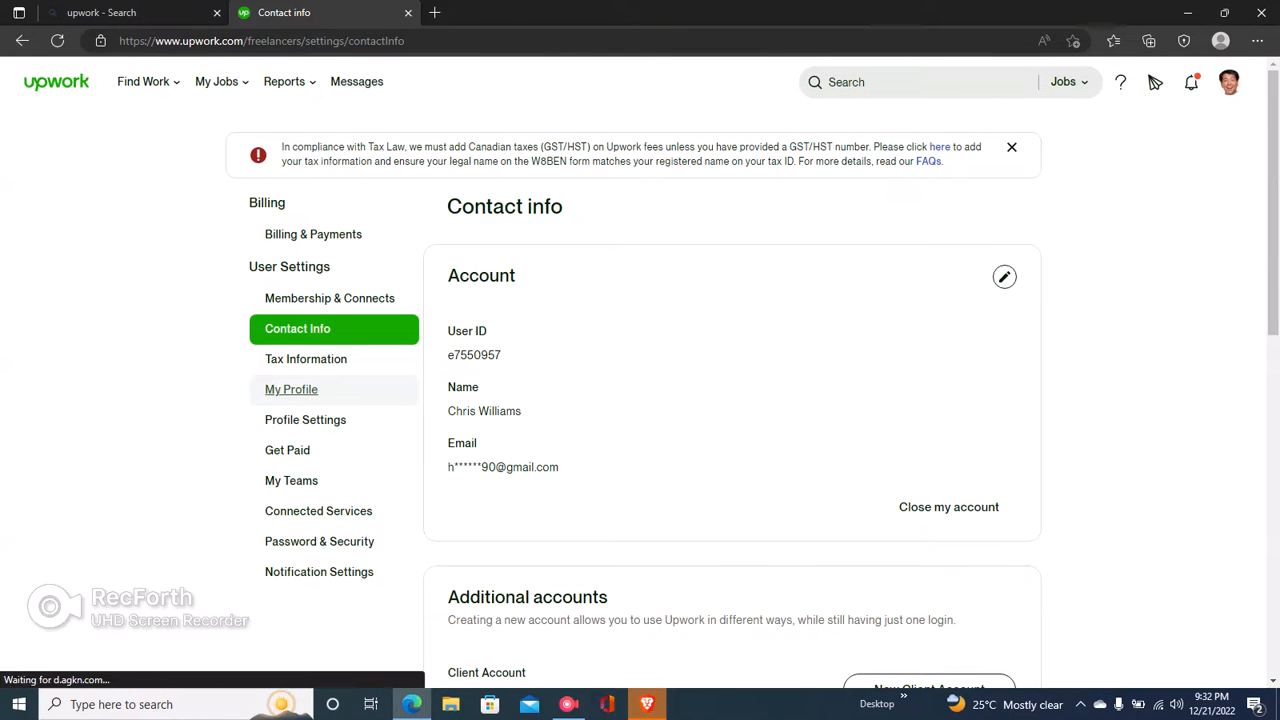
click(291, 389)
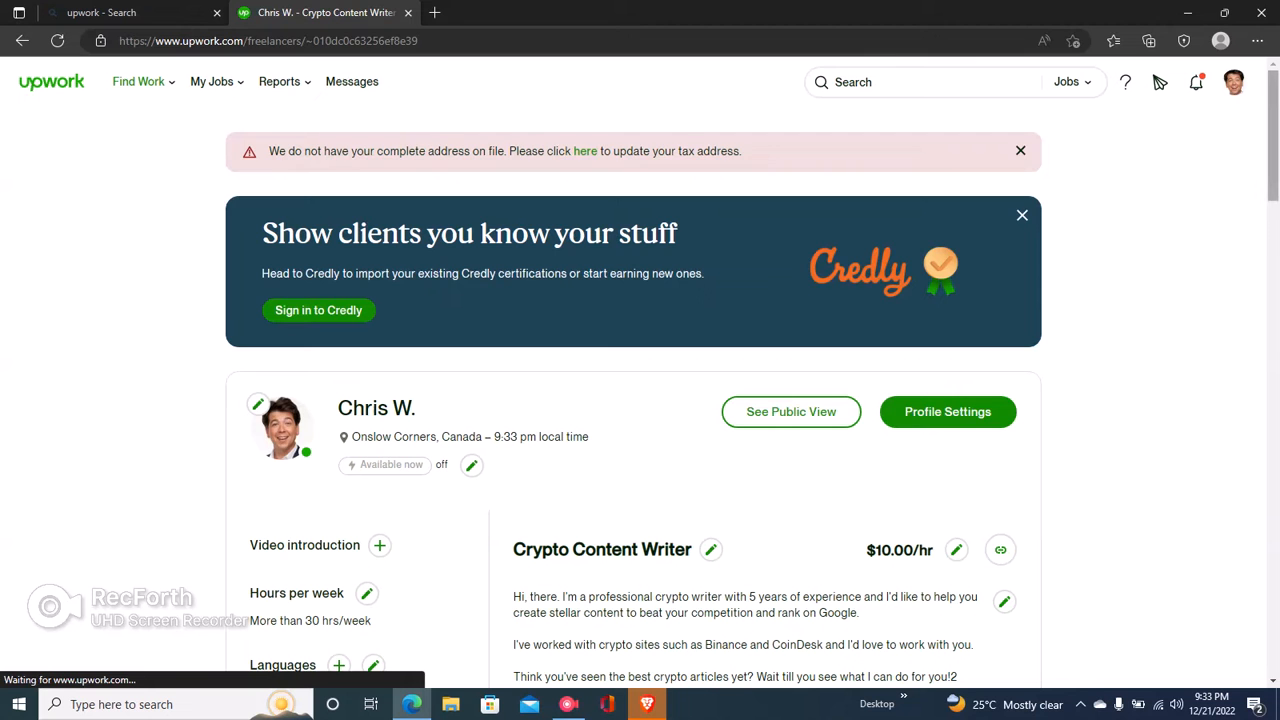
scroll(1160, 82, down, 8)
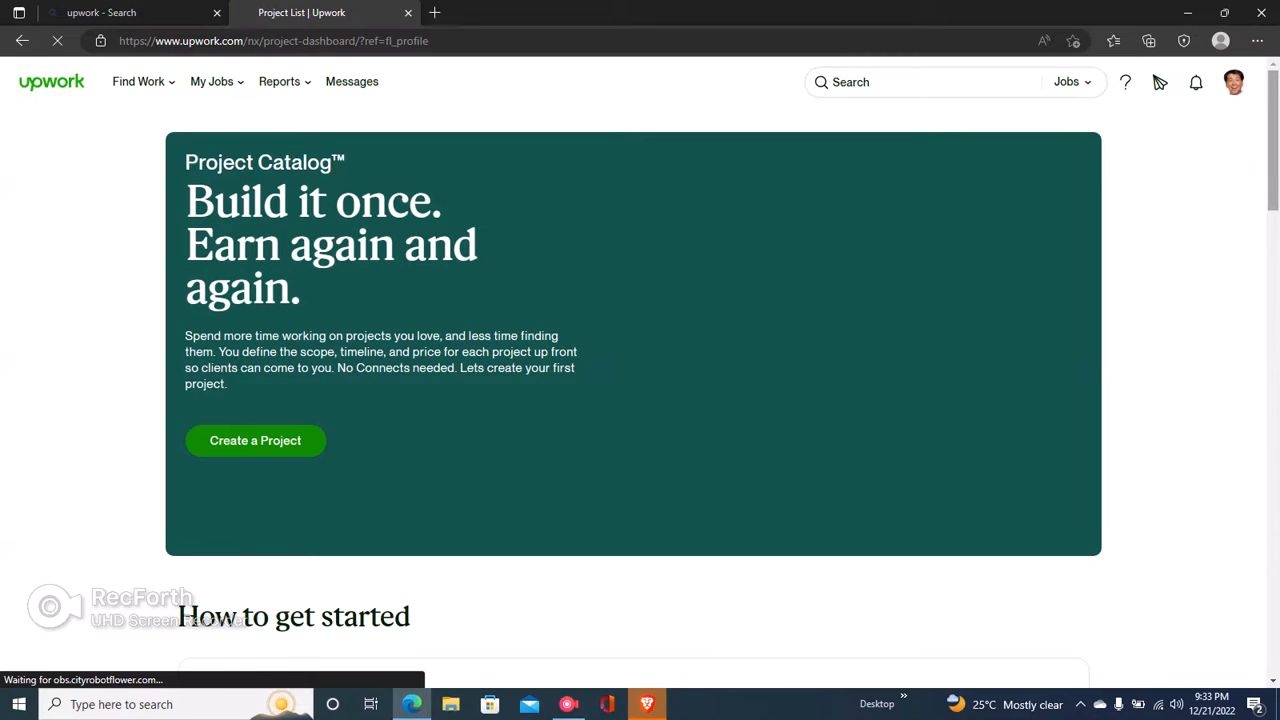
Read through the Project Catalog page, including how to get started, the tips for success and the help topics.
scroll(640, 360, down, 1)
scroll(640, 360, down, 5)
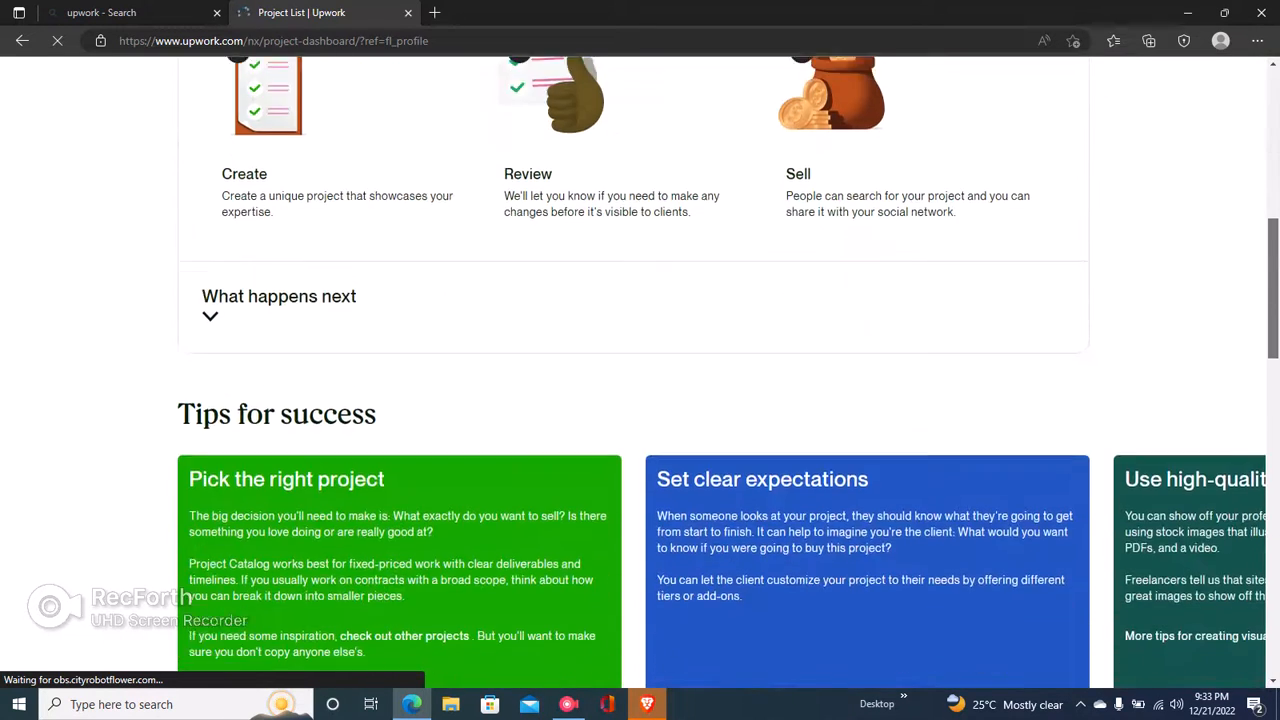
scroll(640, 360, down, 6)
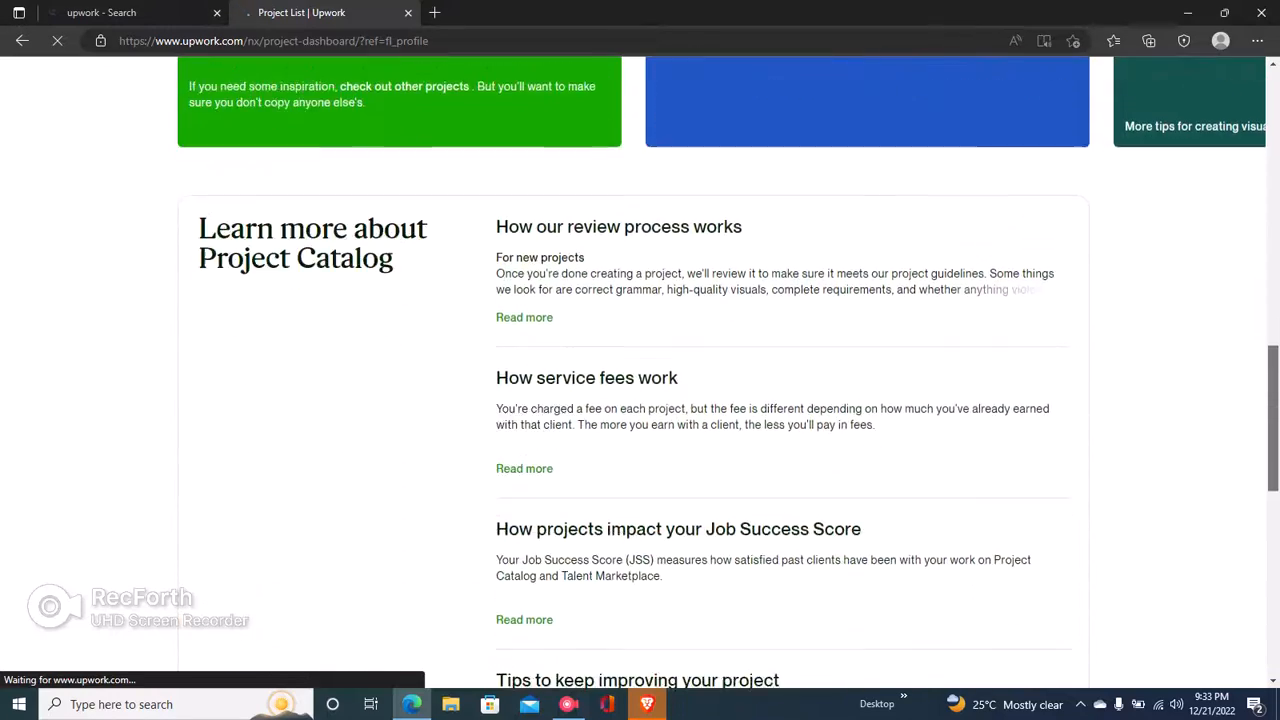
scroll(640, 360, down, 1)
scroll(640, 360, up, 12)
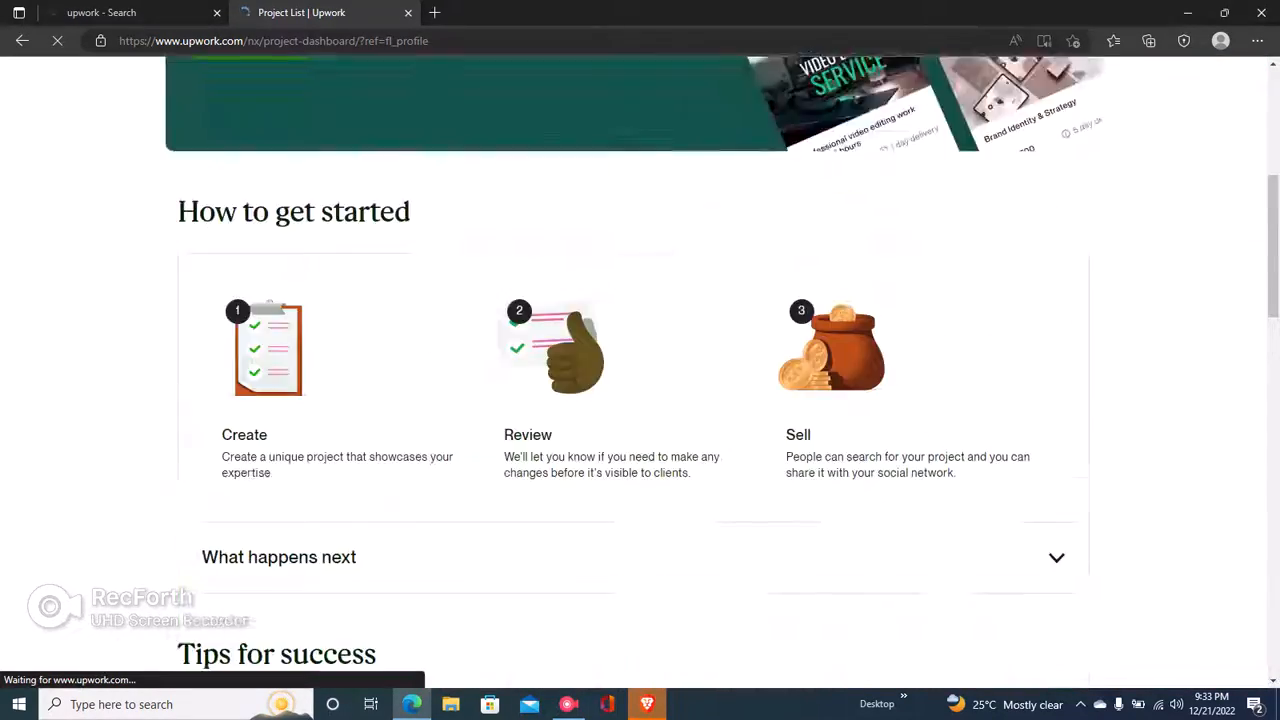
scroll(640, 360, up, 1)
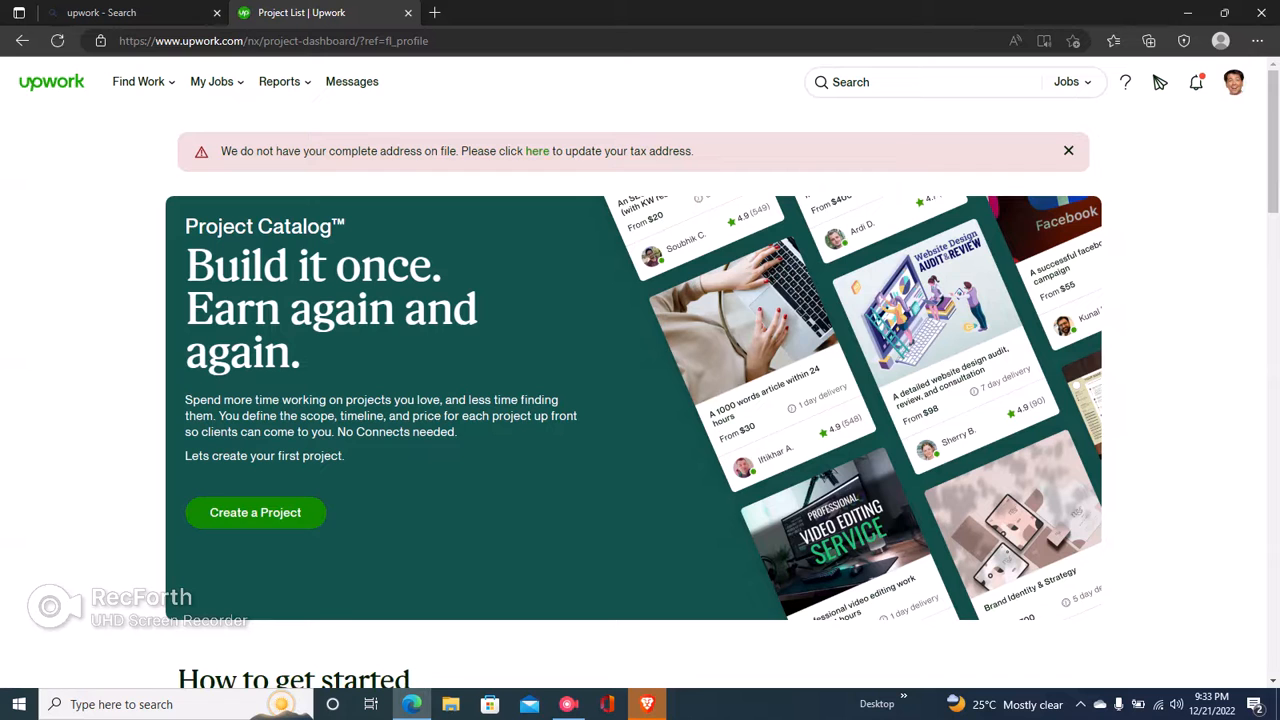
scroll(640, 360, down, 5)
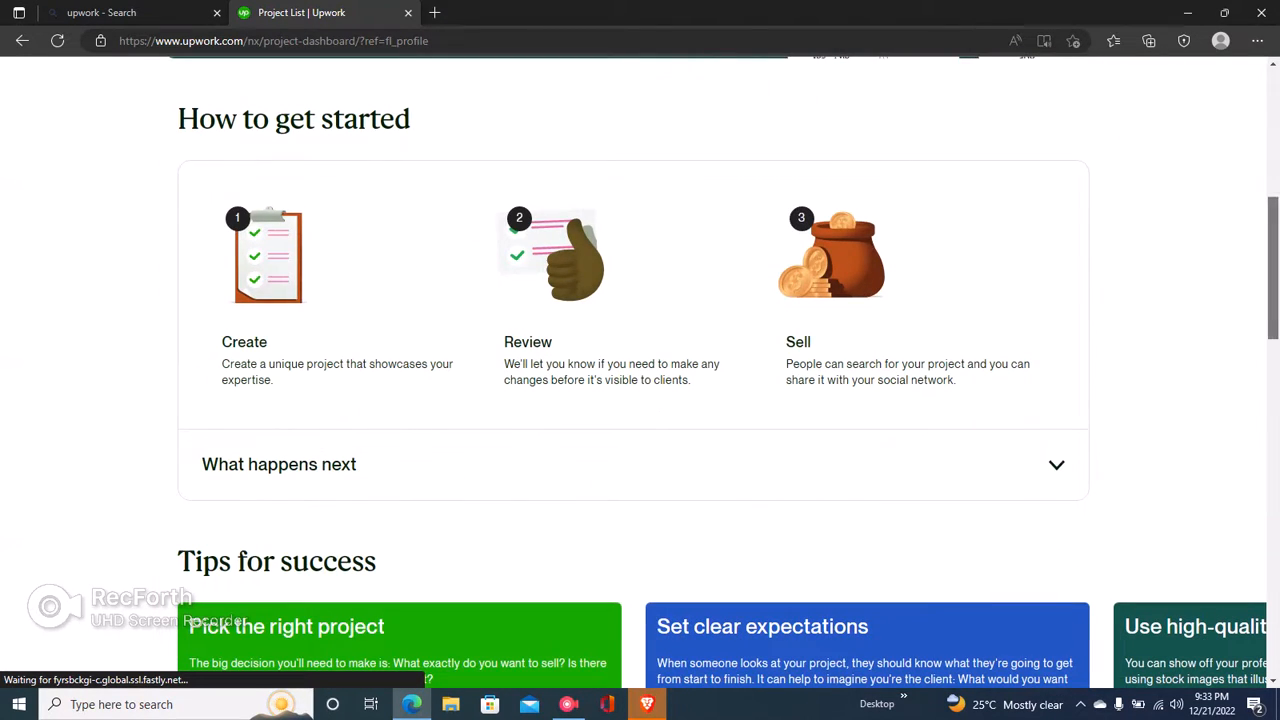
scroll(640, 360, down, 6)
scroll(640, 360, down, 5)
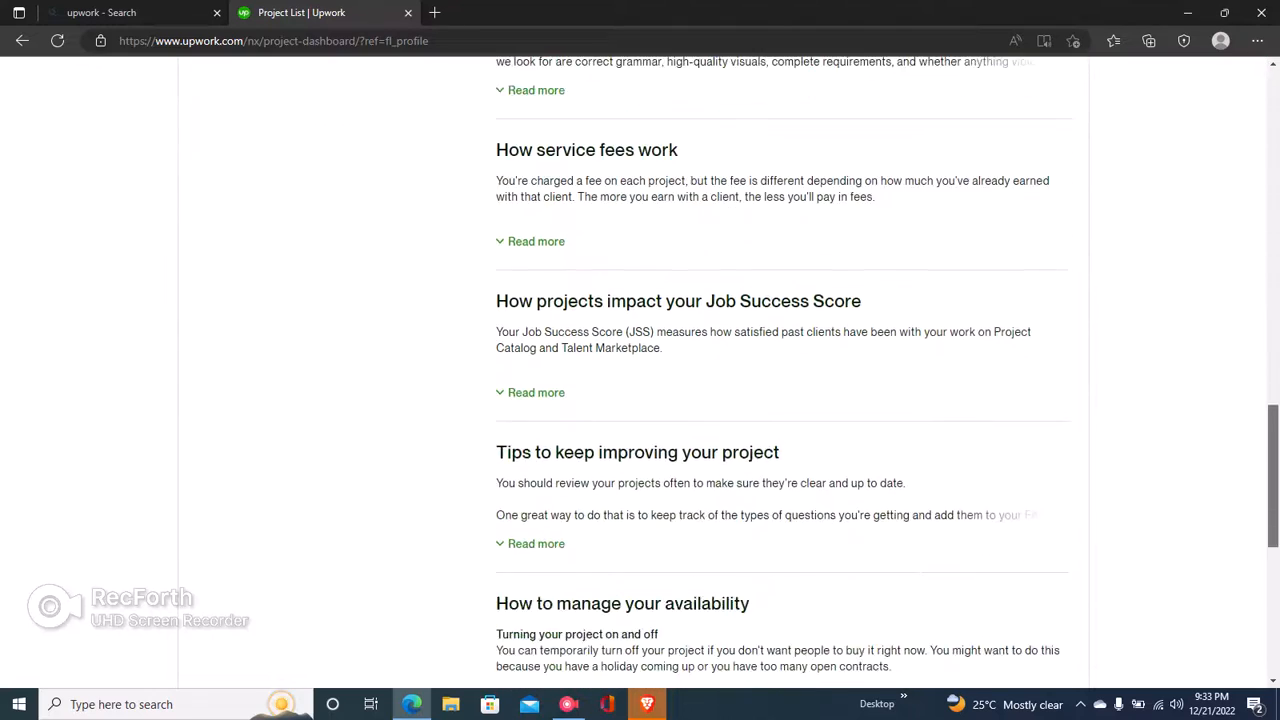
scroll(640, 360, up, 15)
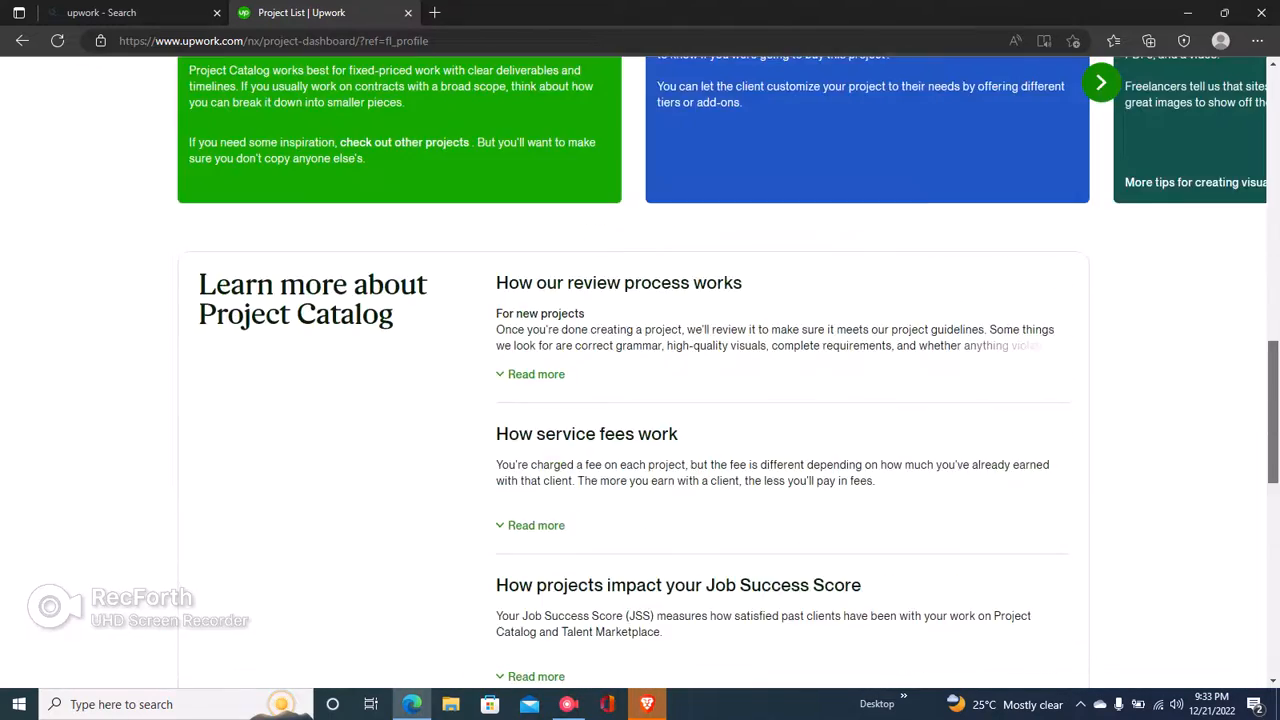
scroll(640, 360, down, 4)
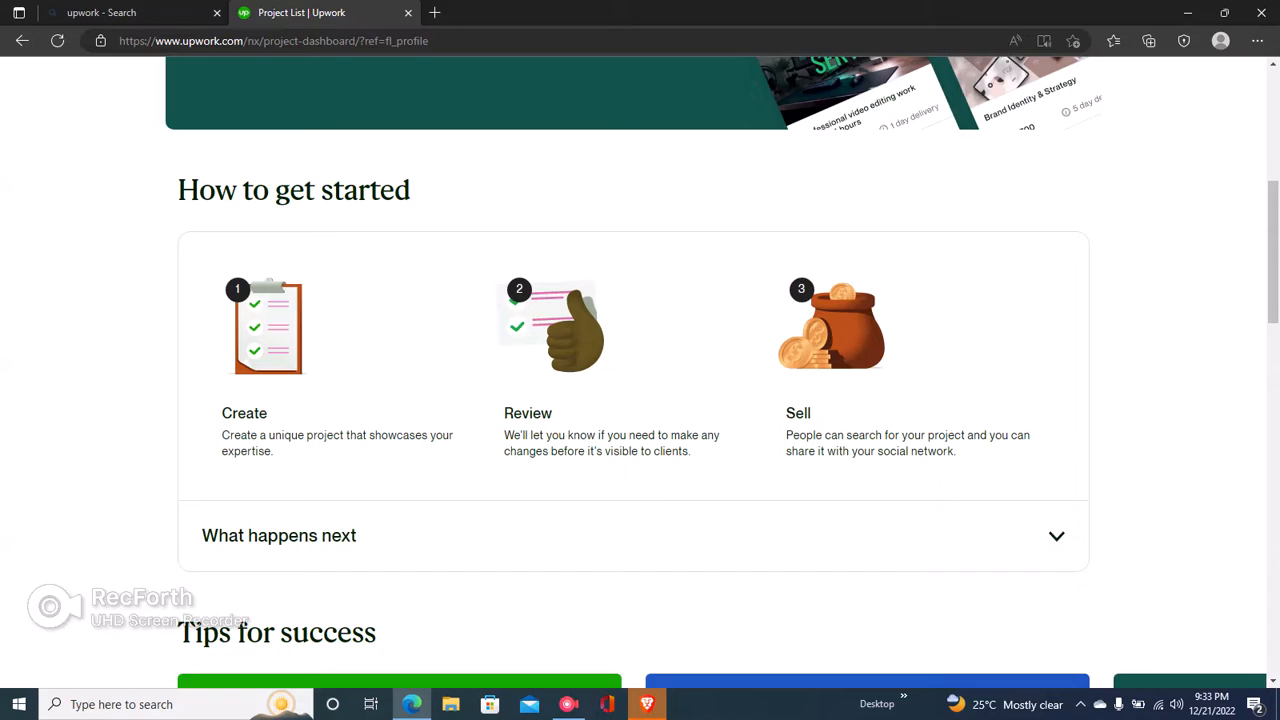
click(640, 535)
scroll(640, 360, down, 6)
scroll(640, 360, down, 7)
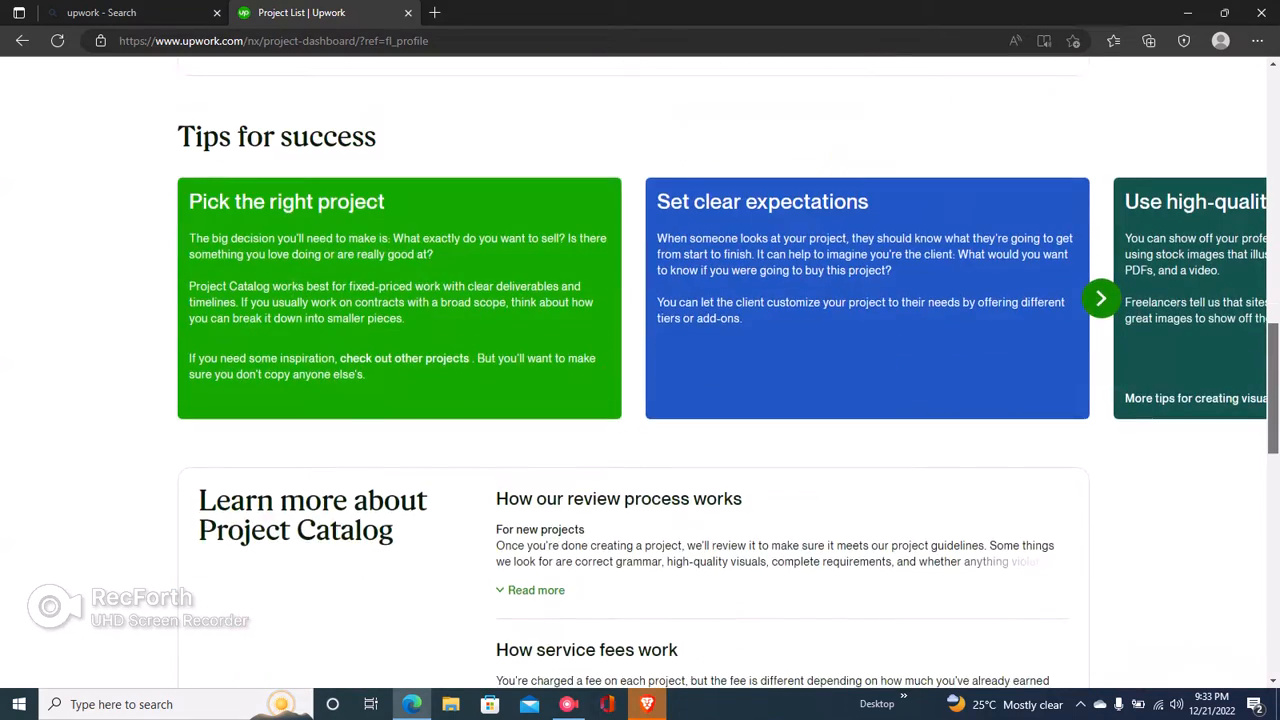
scroll(640, 360, down, 3)
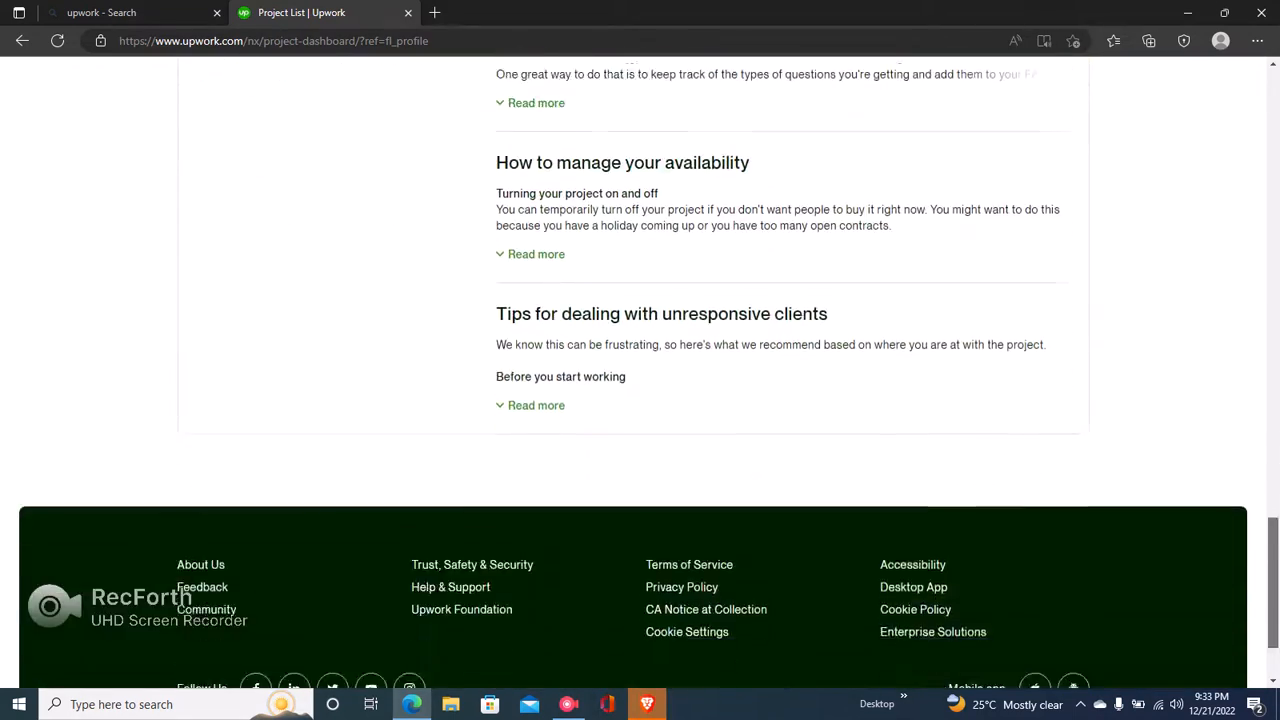
scroll(640, 360, up, 20)
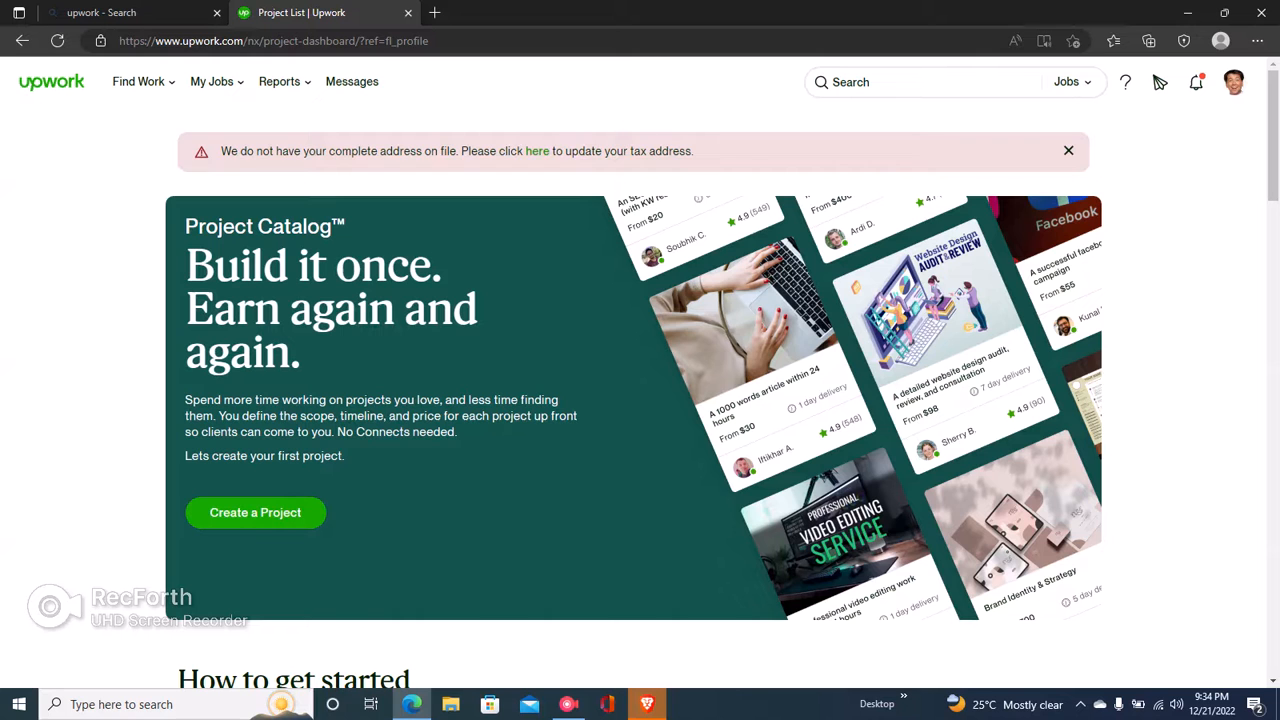
Start a new catalog project and complete its "You will get" title with "an IMPECCABLE Crypto Article".
click(255, 512)
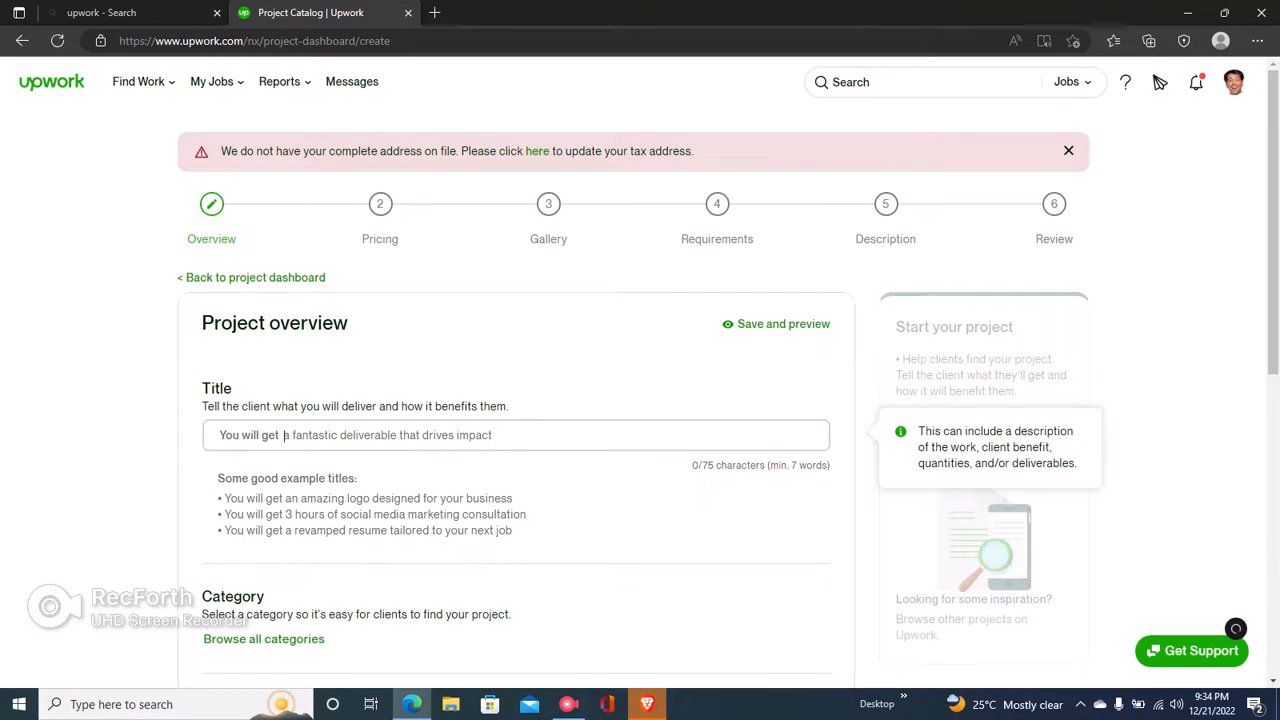
text(an IMPECCAB)
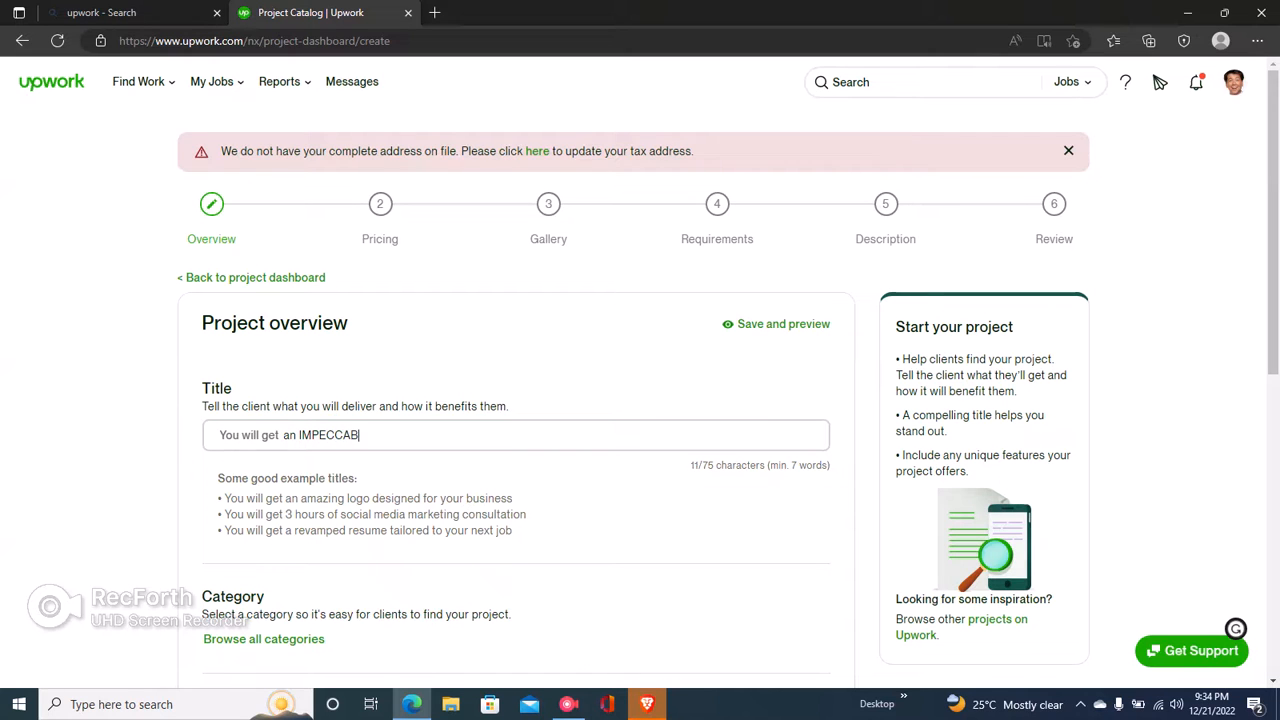
text(LE Crypto Article)
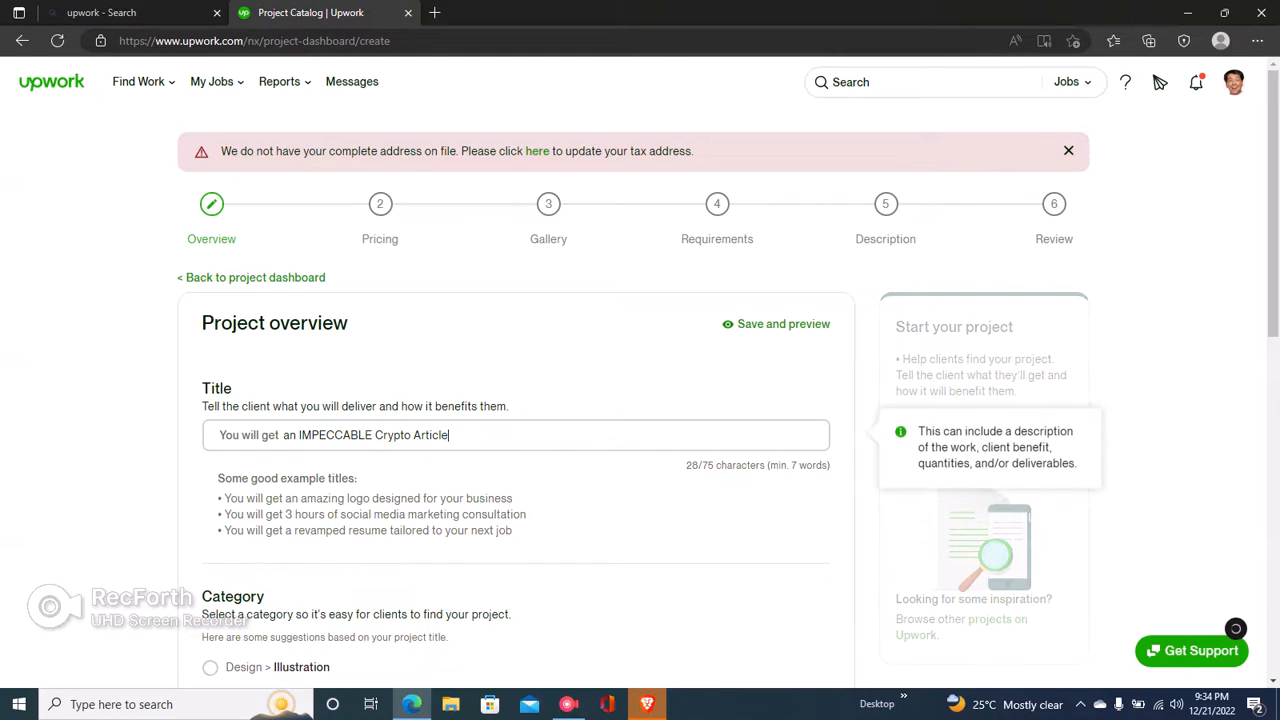
double_click(246, 362)
double_click(492, 330)
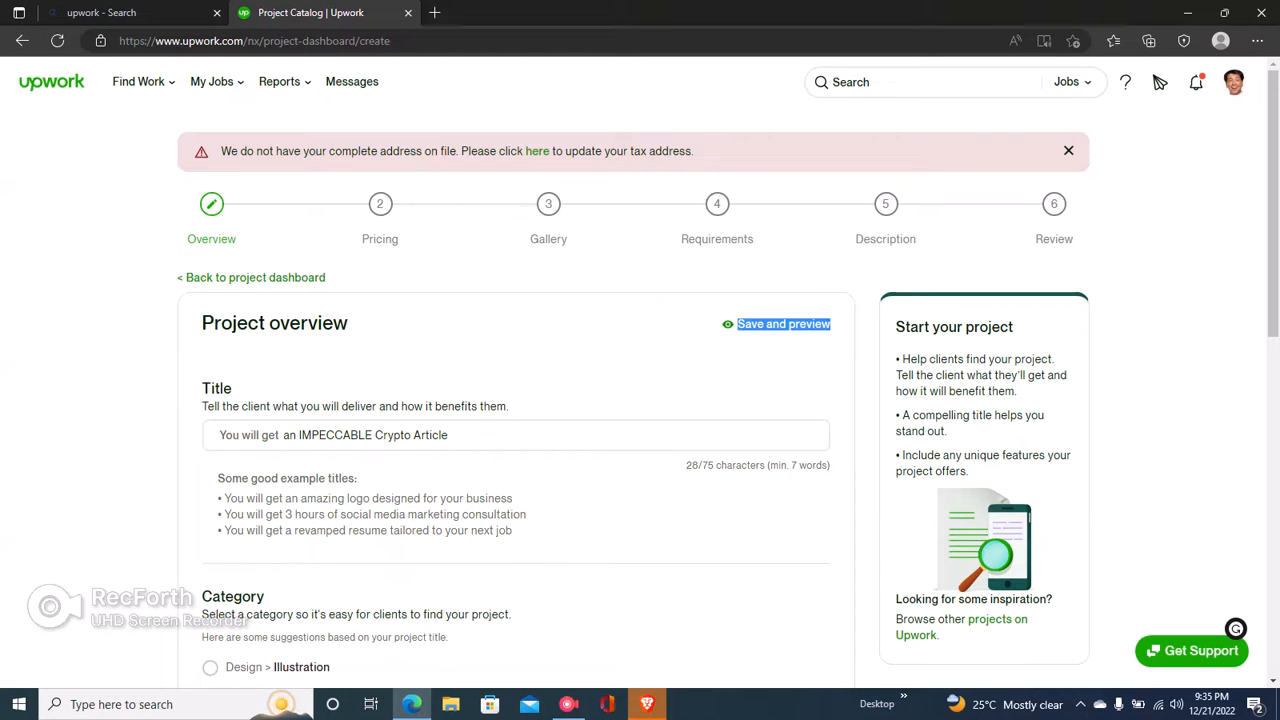
click(492, 330)
Choose the Writing & Translation > Articles & Blog Posts category and select the topics Business, Finance & Law, News & Politics, Marketing and Science.
scroll(640, 400, down, 3)
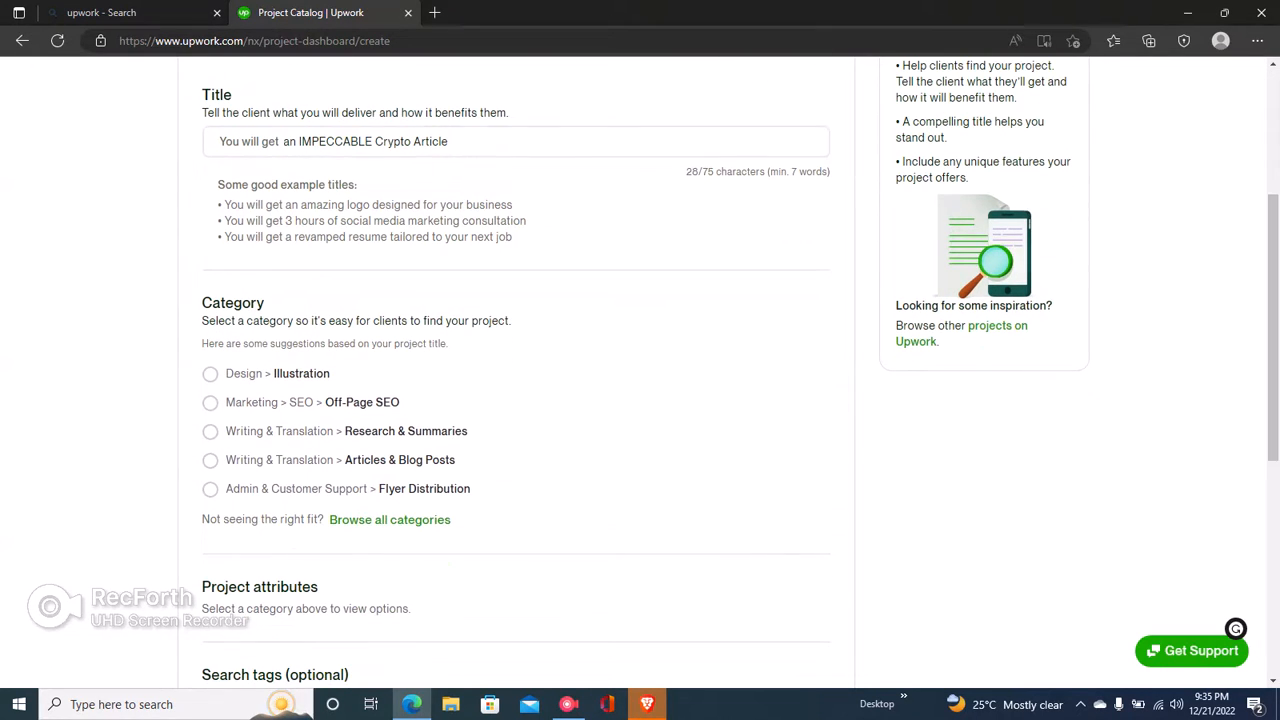
click(210, 461)
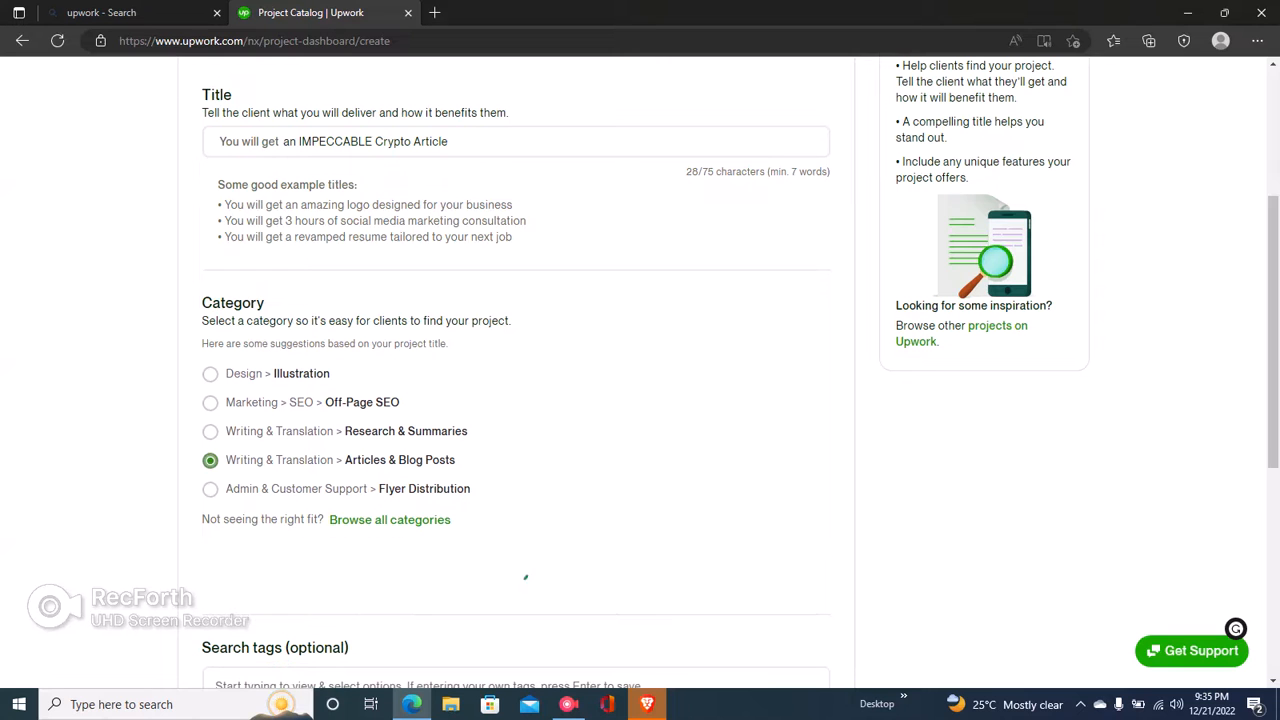
drag(1273, 330, 1273, 436)
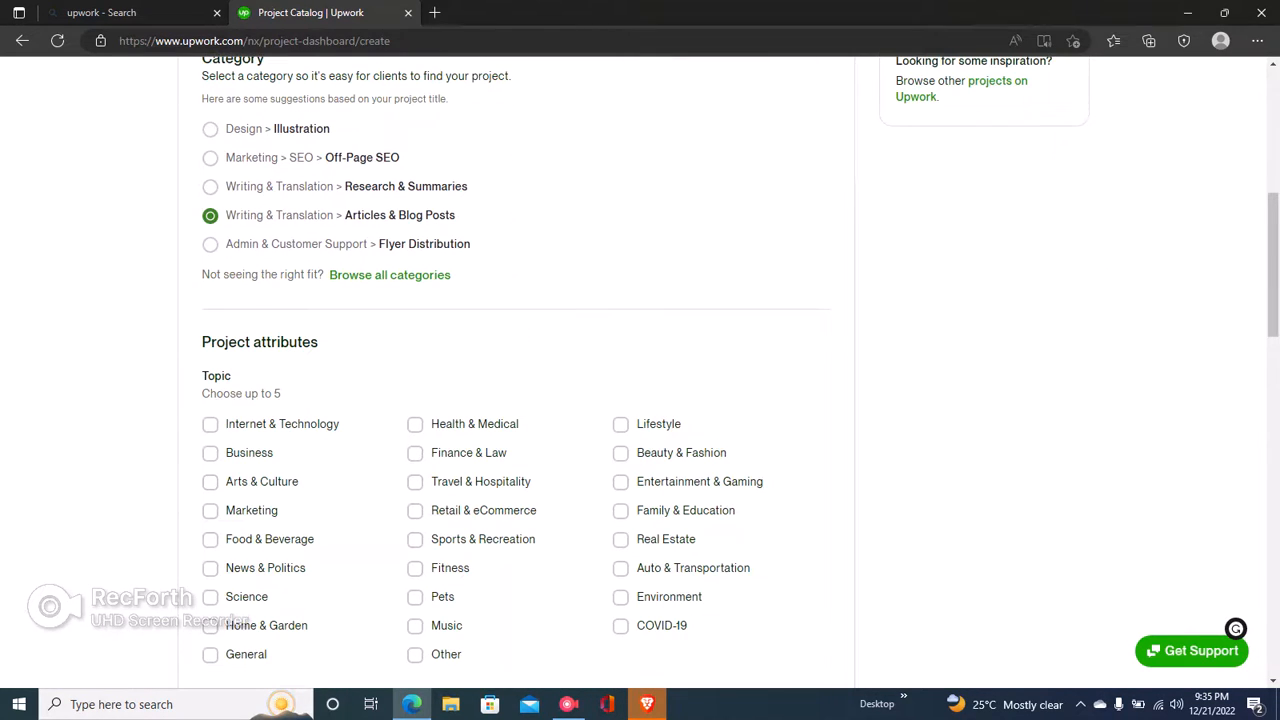
drag(1273, 265, 1273, 315)
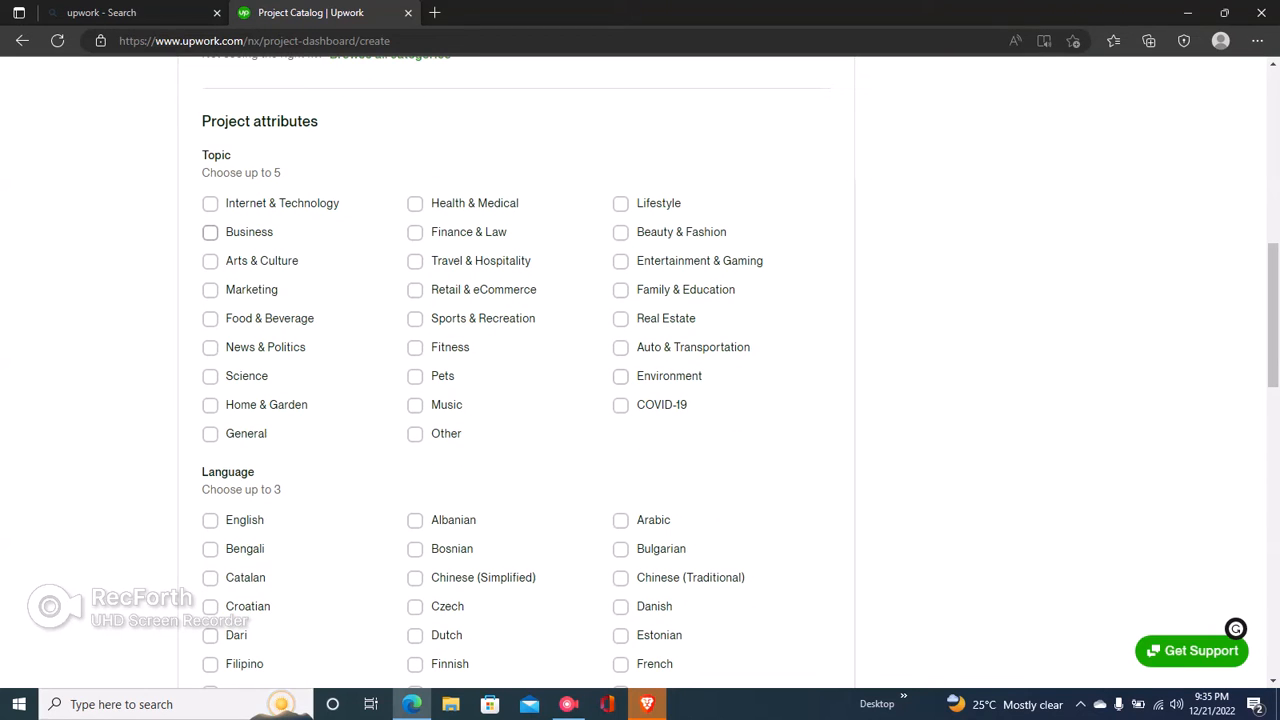
click(210, 232)
click(415, 232)
click(210, 347)
click(210, 289)
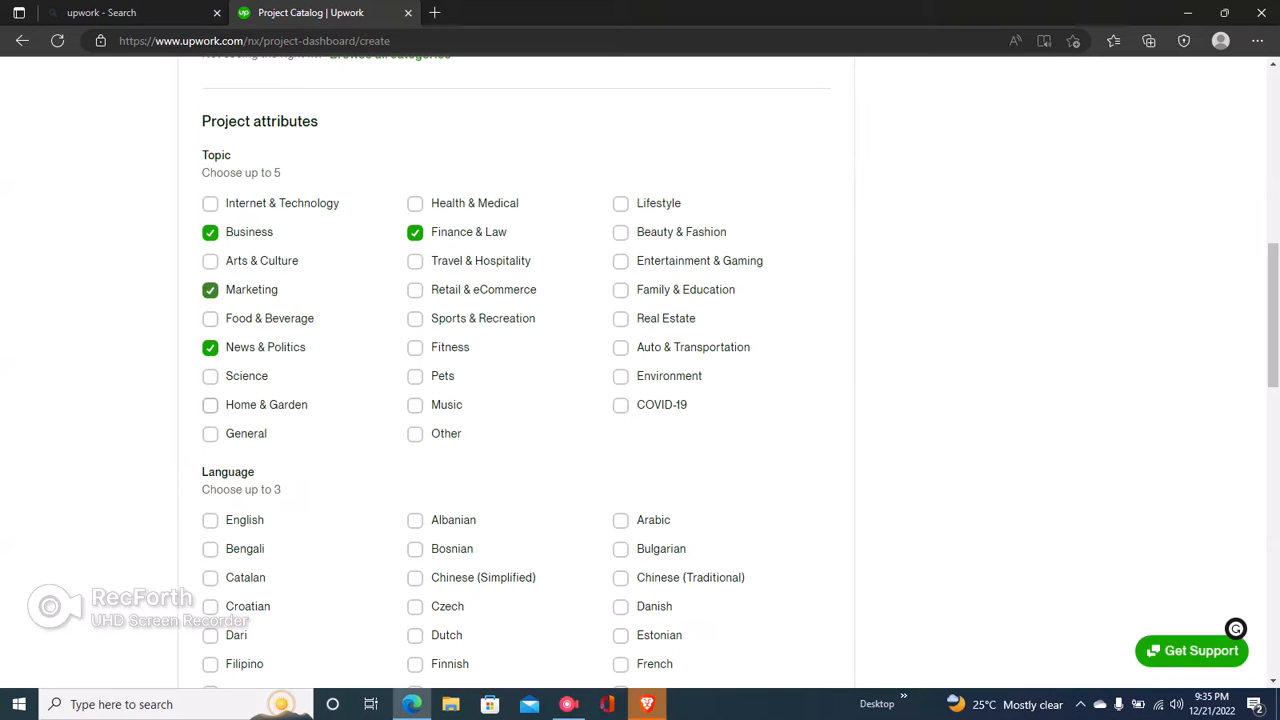
click(210, 377)
Select English as the project's language in the project attributes.
drag(1273, 315, 1273, 390)
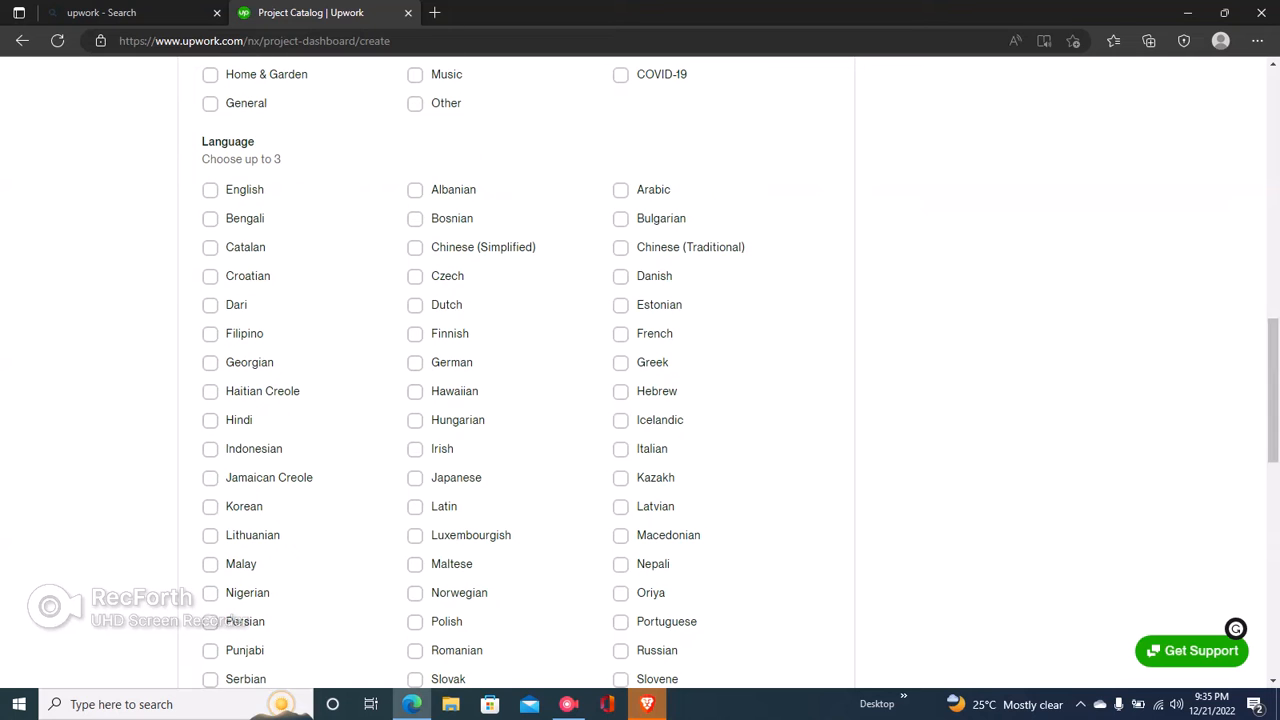
double_click(240, 189)
click(312, 192)
click(210, 190)
Select the tones Conversational and Professional/Formal, and the article types Long-Form Article, News Story and Listicle.
scroll(640, 370, down, 5)
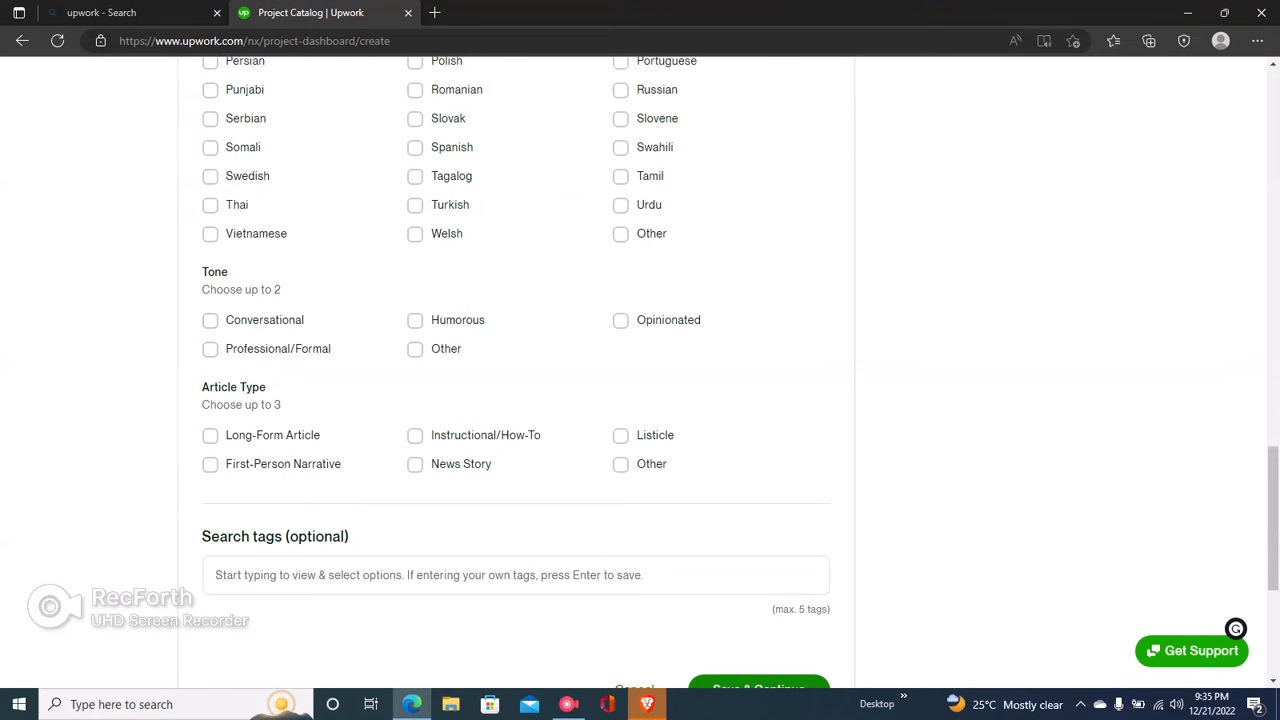
click(210, 320)
click(210, 349)
click(210, 435)
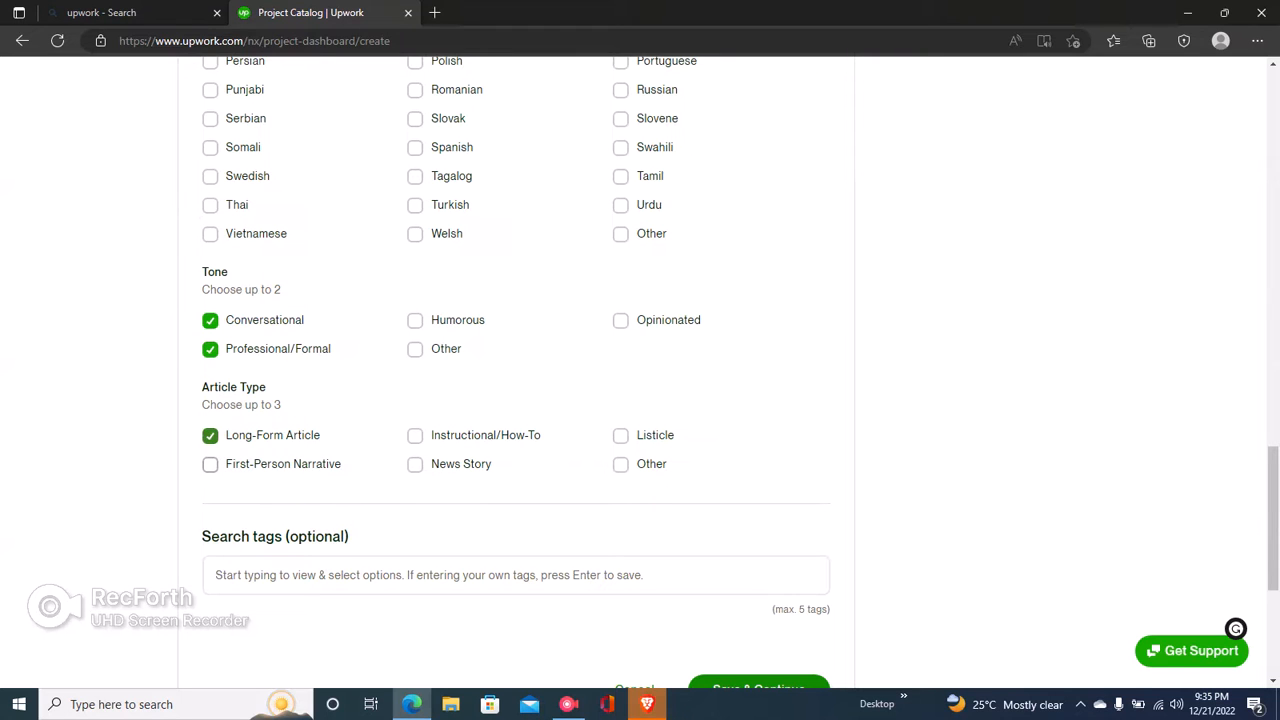
click(415, 464)
click(621, 435)
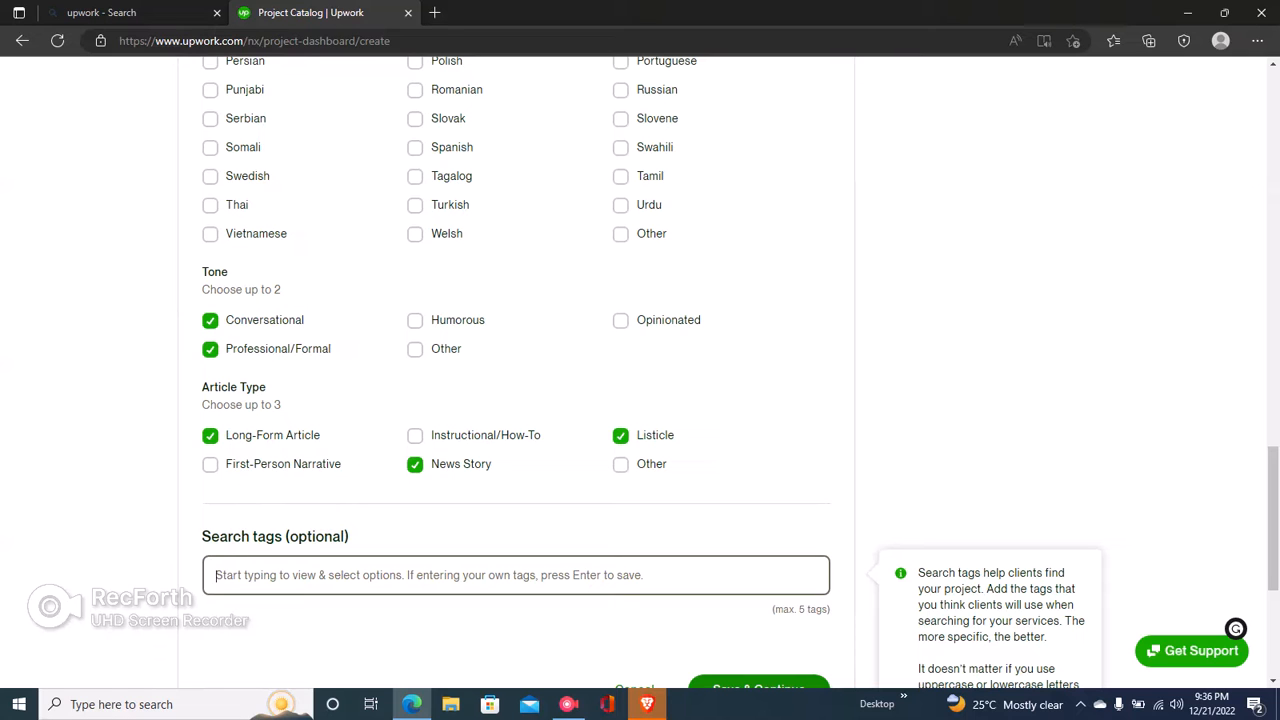
Add the search tags "crypto", "crypto article", "article writing", "content writing" and "crypto blog" to the project.
text(crypto)
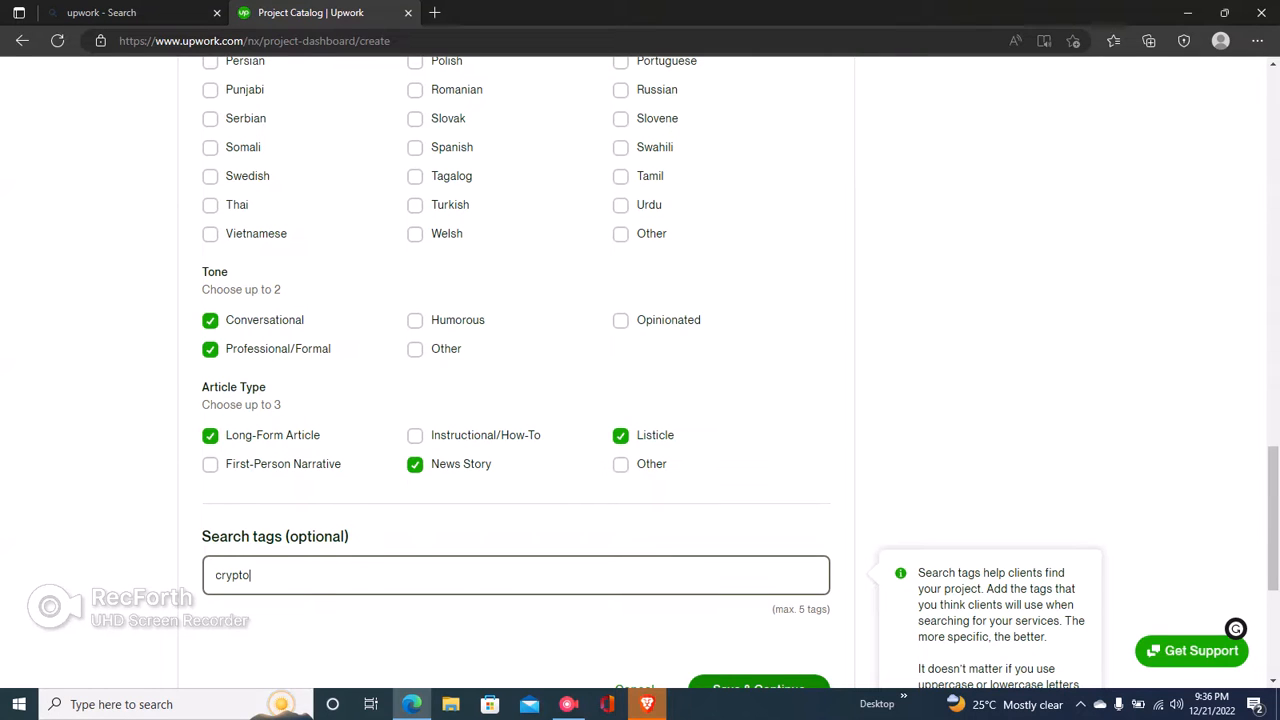
key(Return)
text(crypto article)
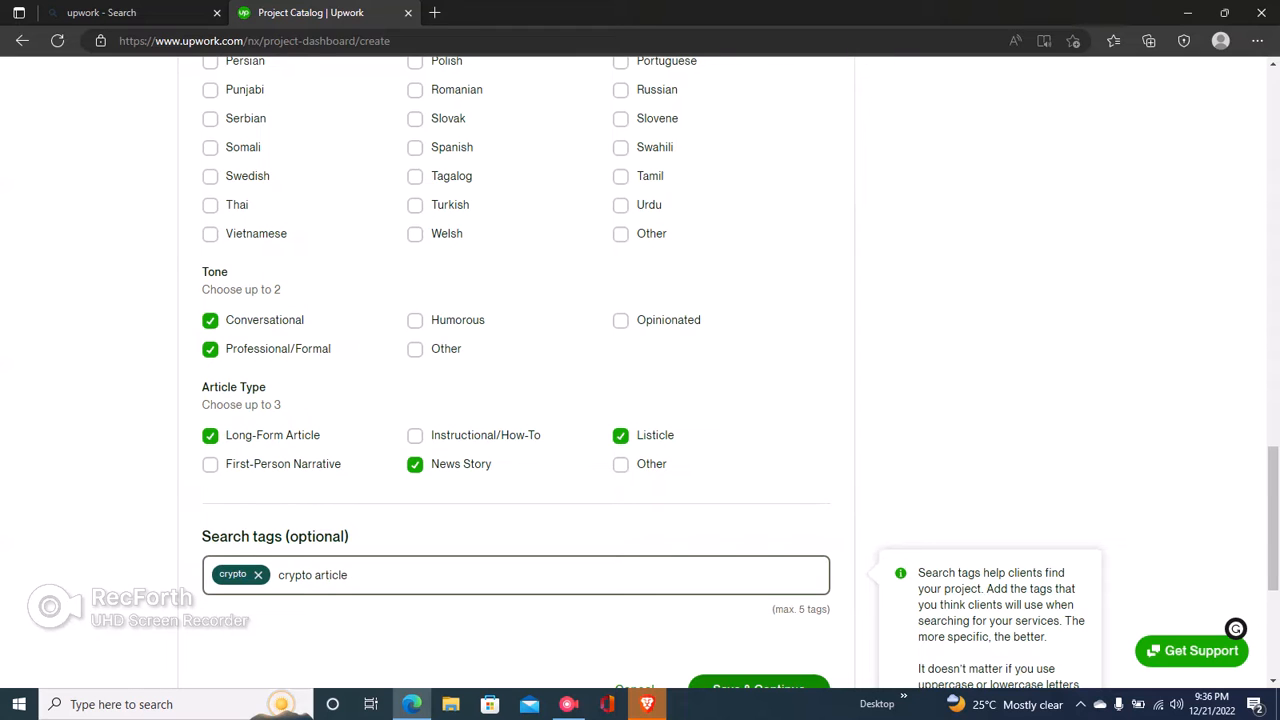
key(Return)
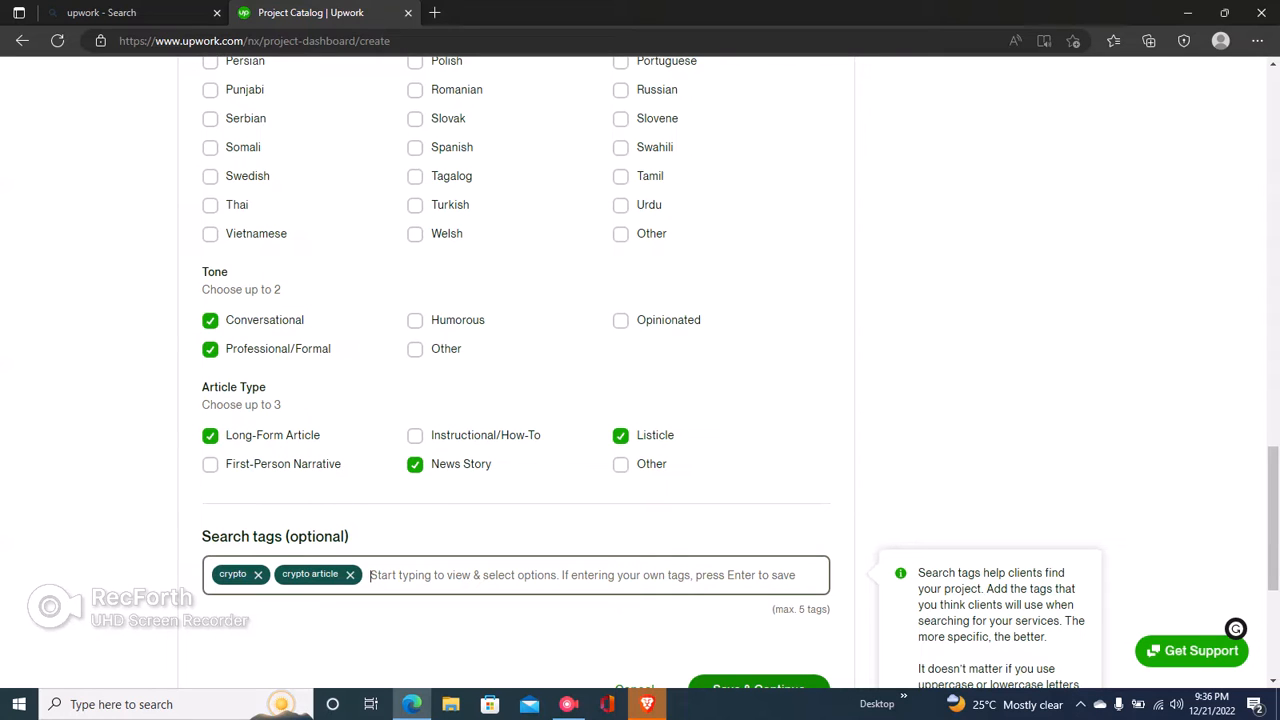
text(art)
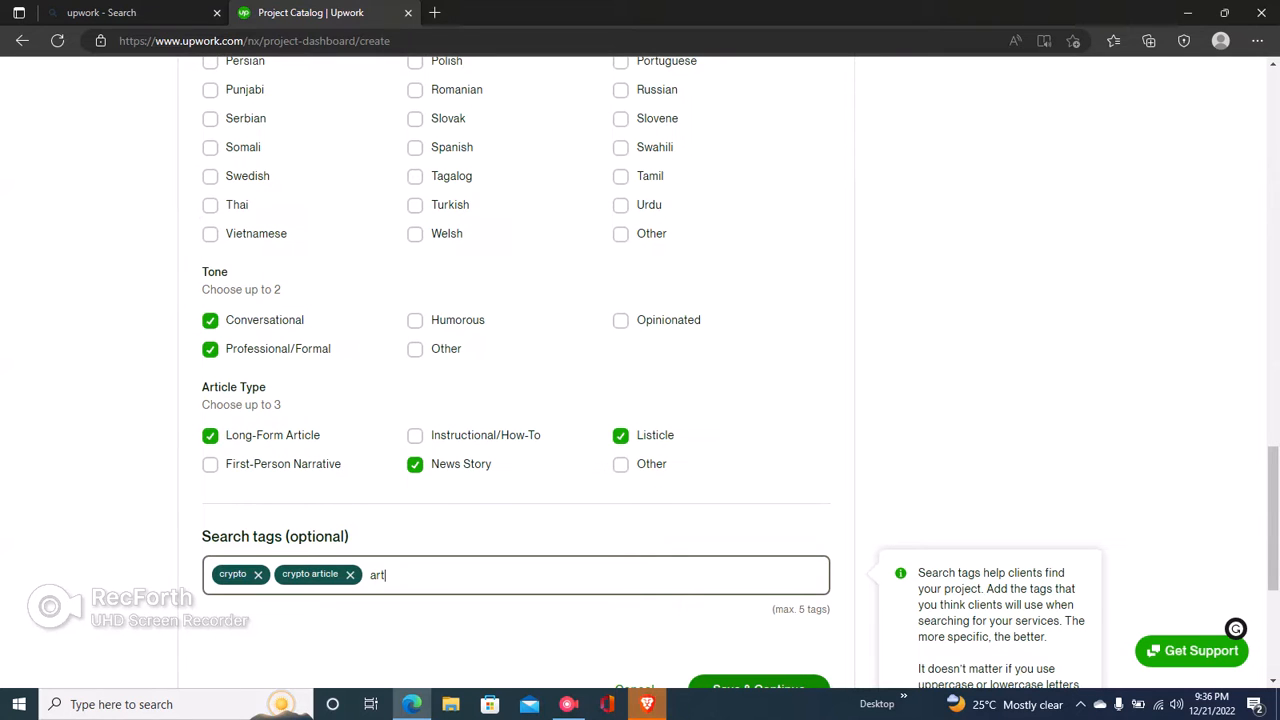
text(icle writing)
key(Return)
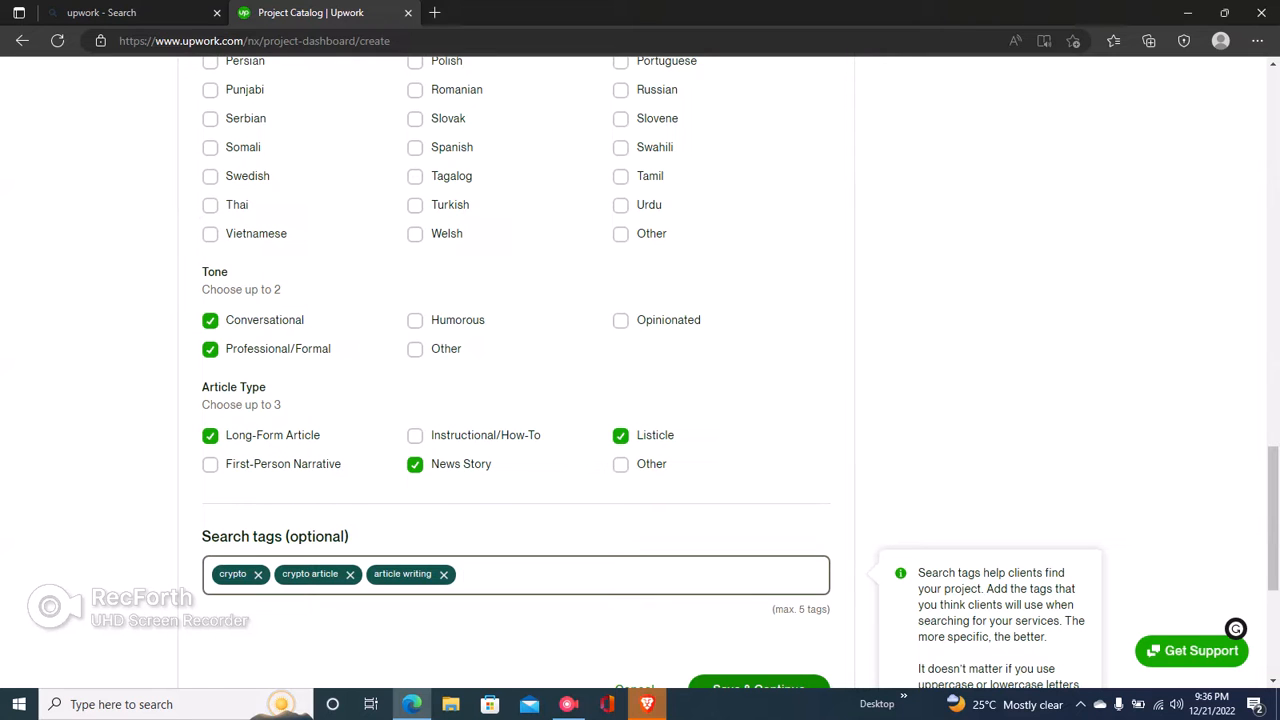
text(content writing)
key(Return)
text(cryp)
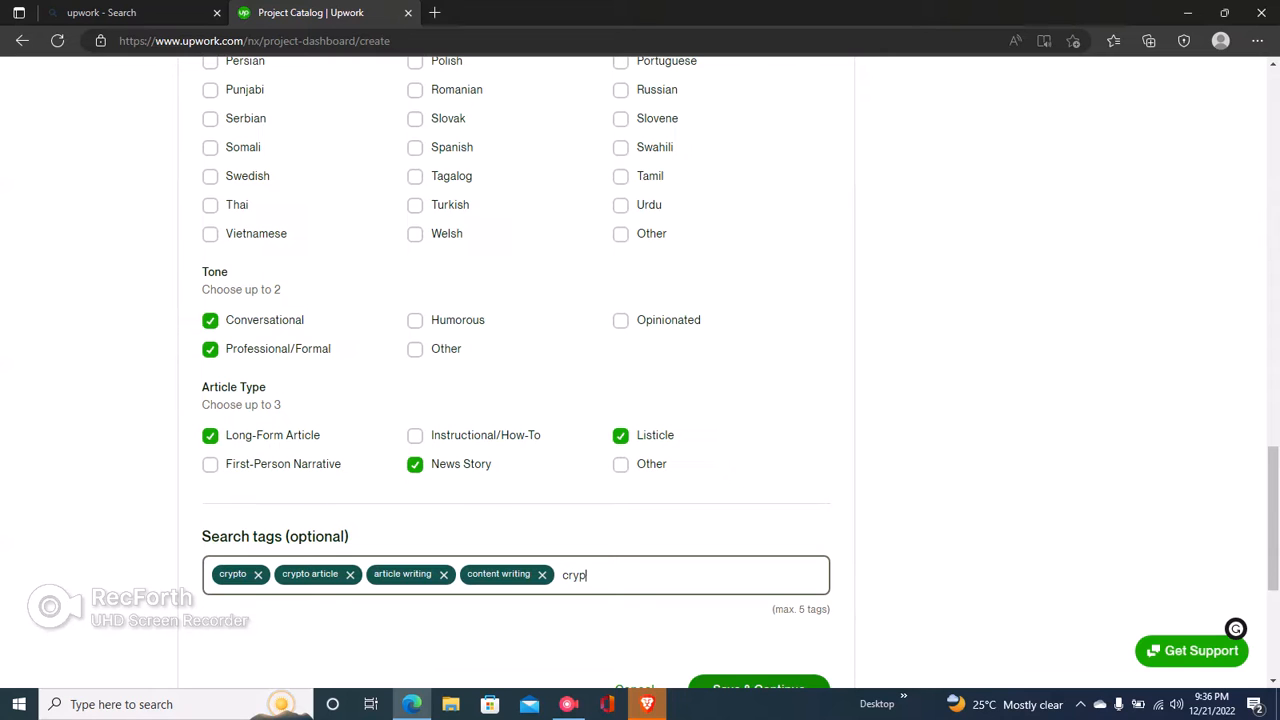
text(to blog)
key(Return)
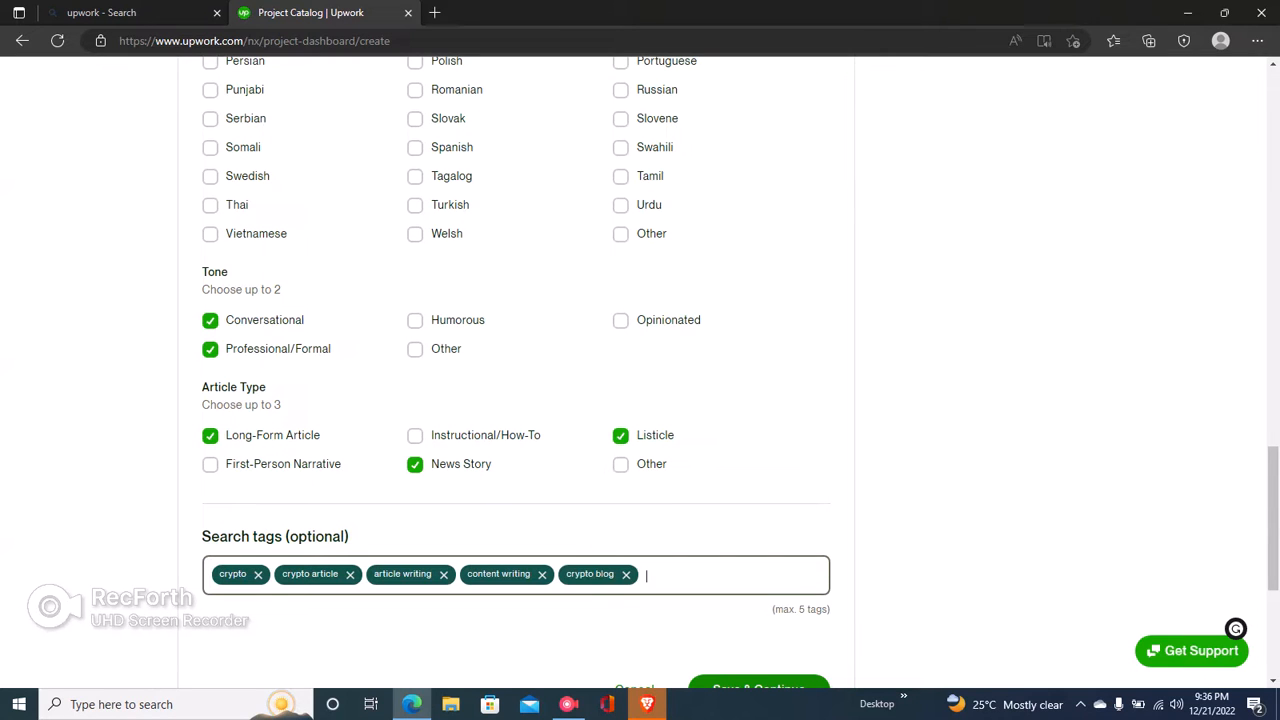
scroll(640, 400, down, 3)
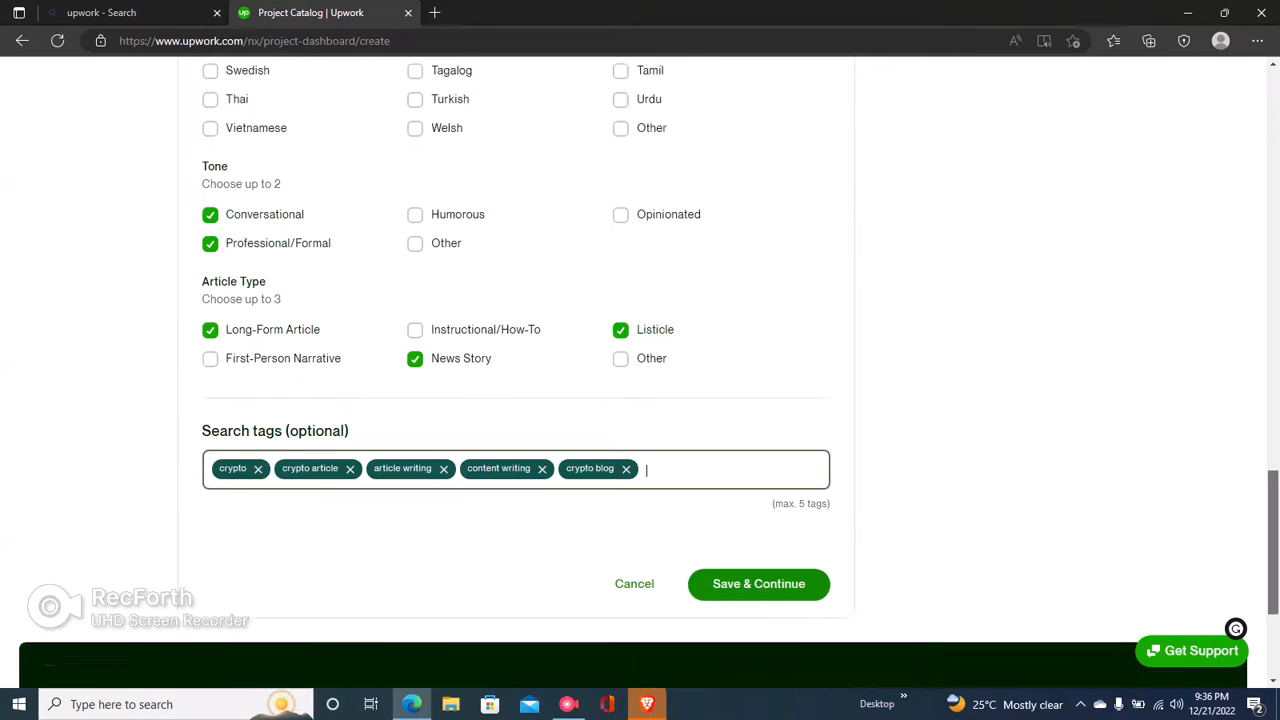
Save the project overview and continue to the pricing stage.
click(759, 507)
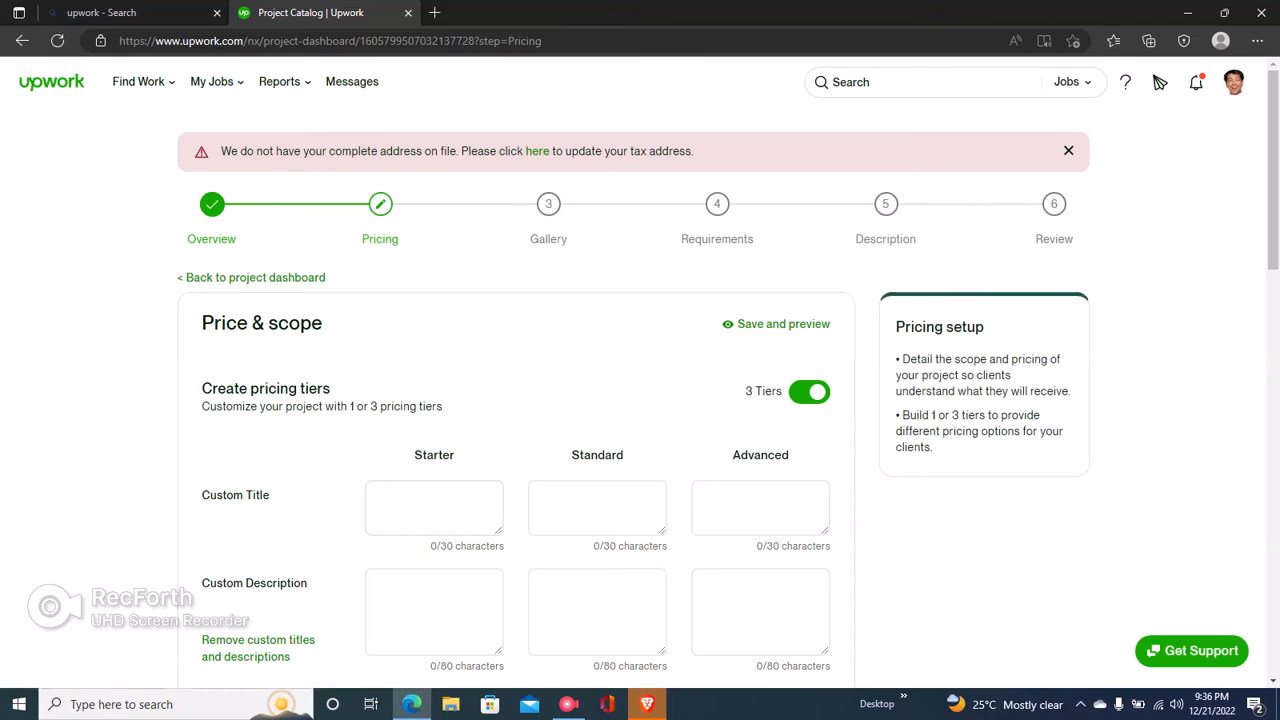
scroll(640, 400, down, 1)
scroll(640, 400, down, 2)
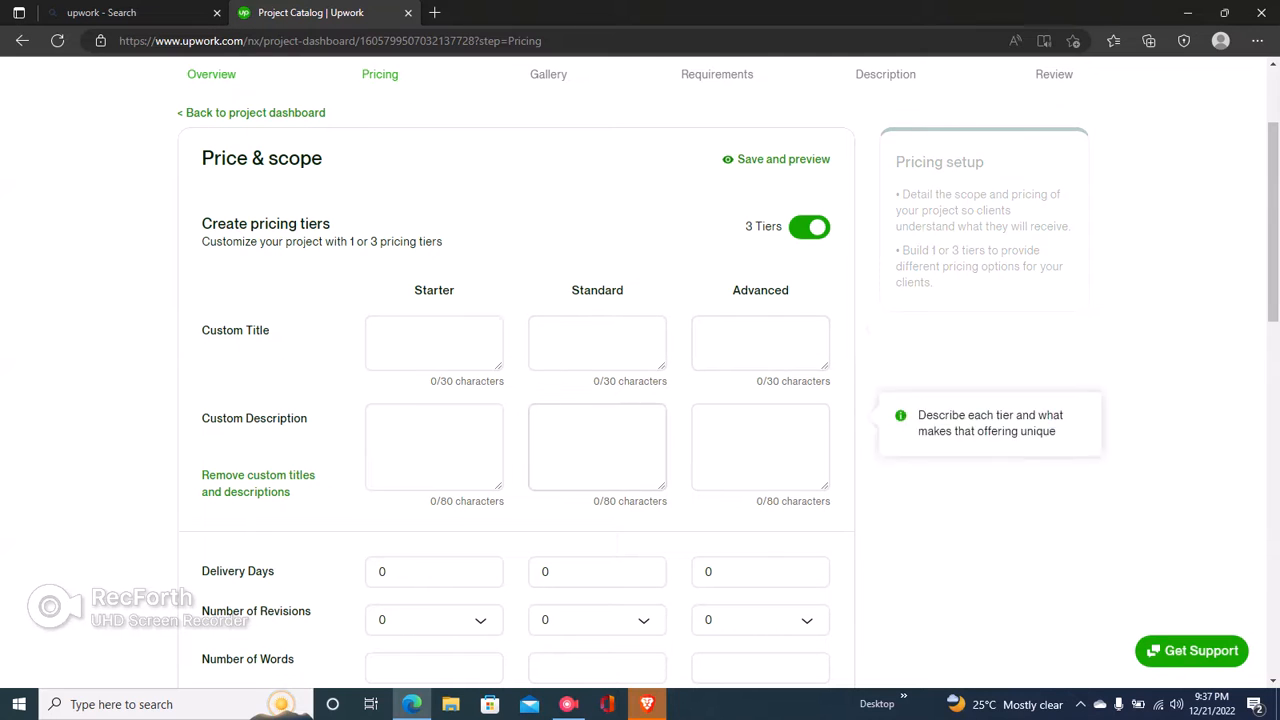
Examine the Starter, Standard and Advanced pricing tiers and their custom title fields.
click(434, 343)
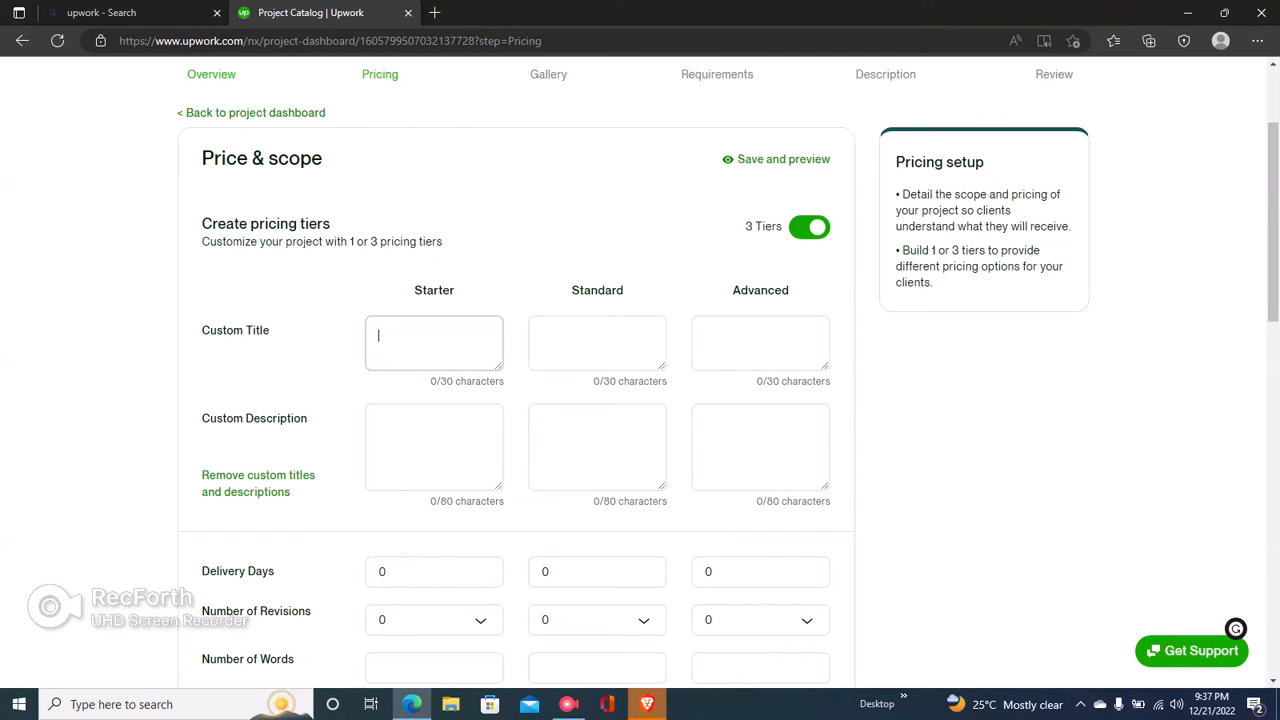
drag(414, 291, 456, 291)
click(456, 292)
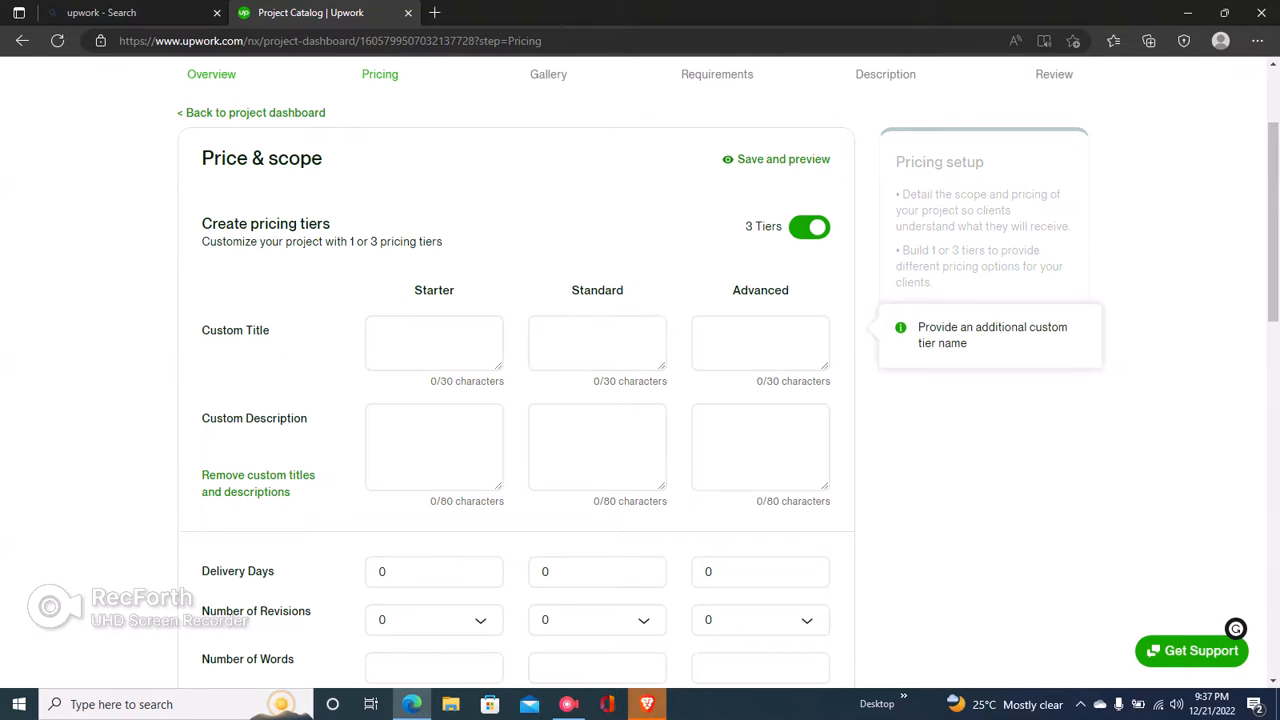
click(420, 340)
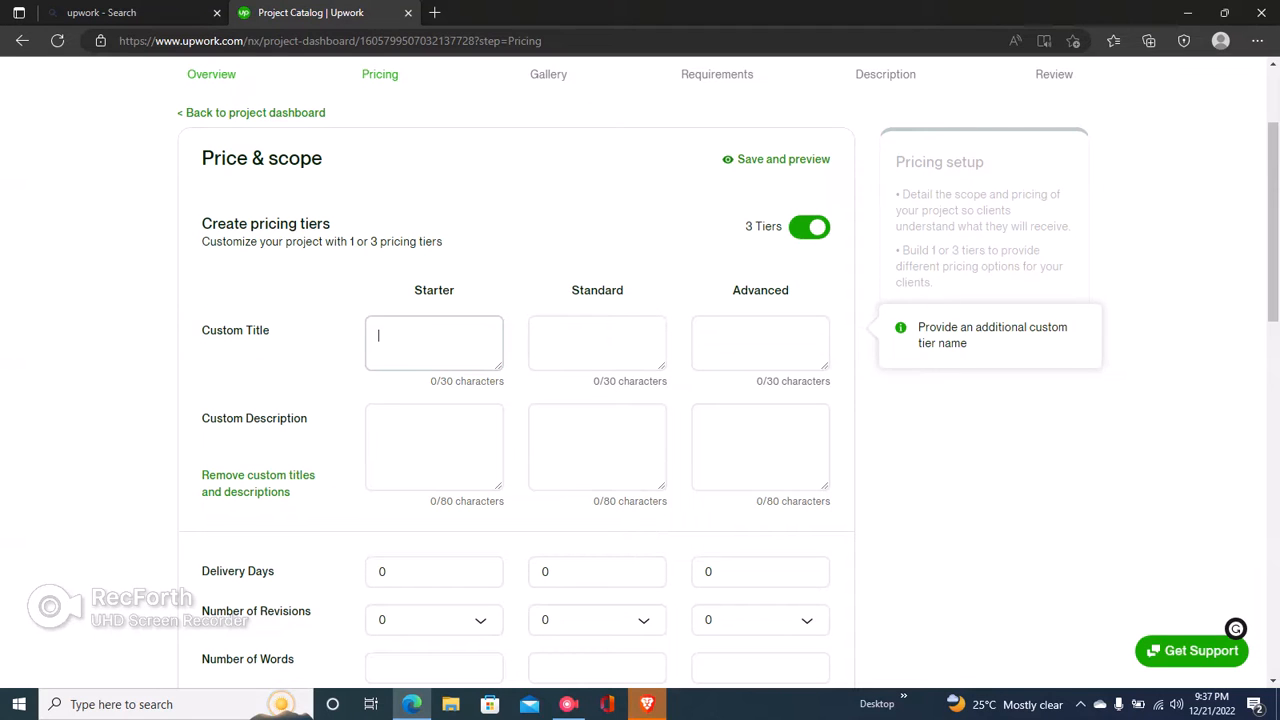
click(597, 343)
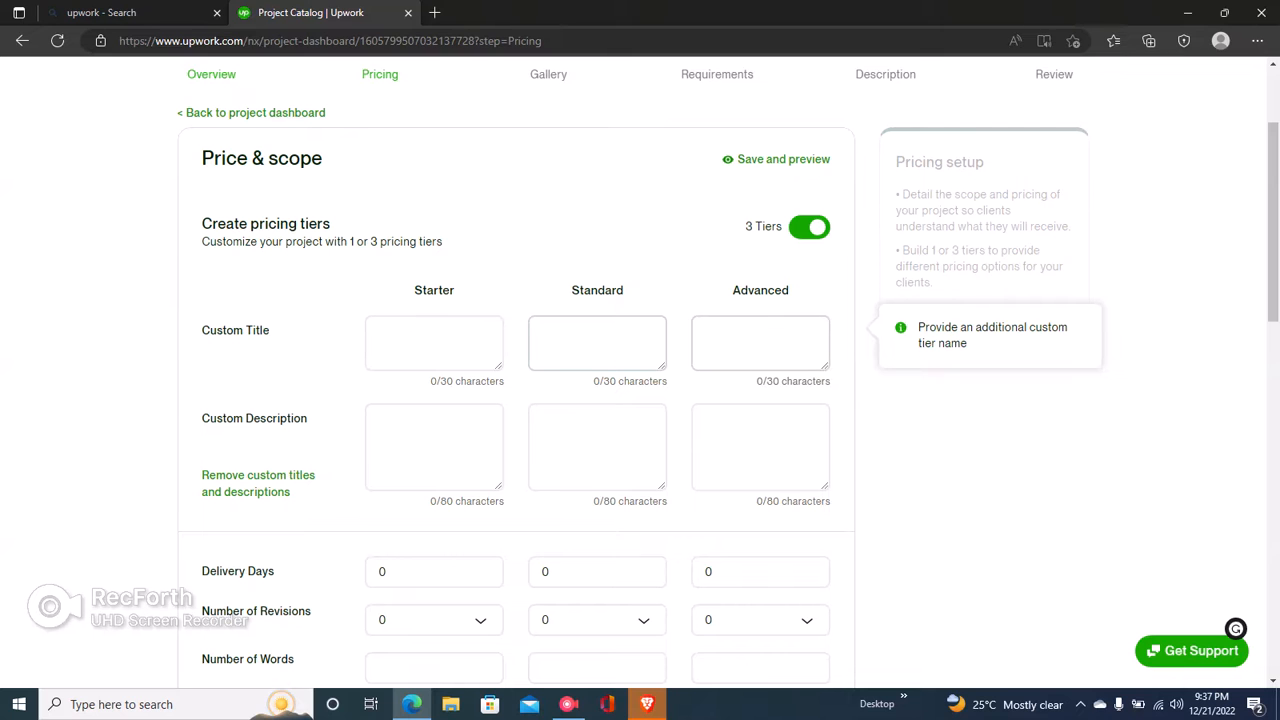
drag(413, 290, 775, 293)
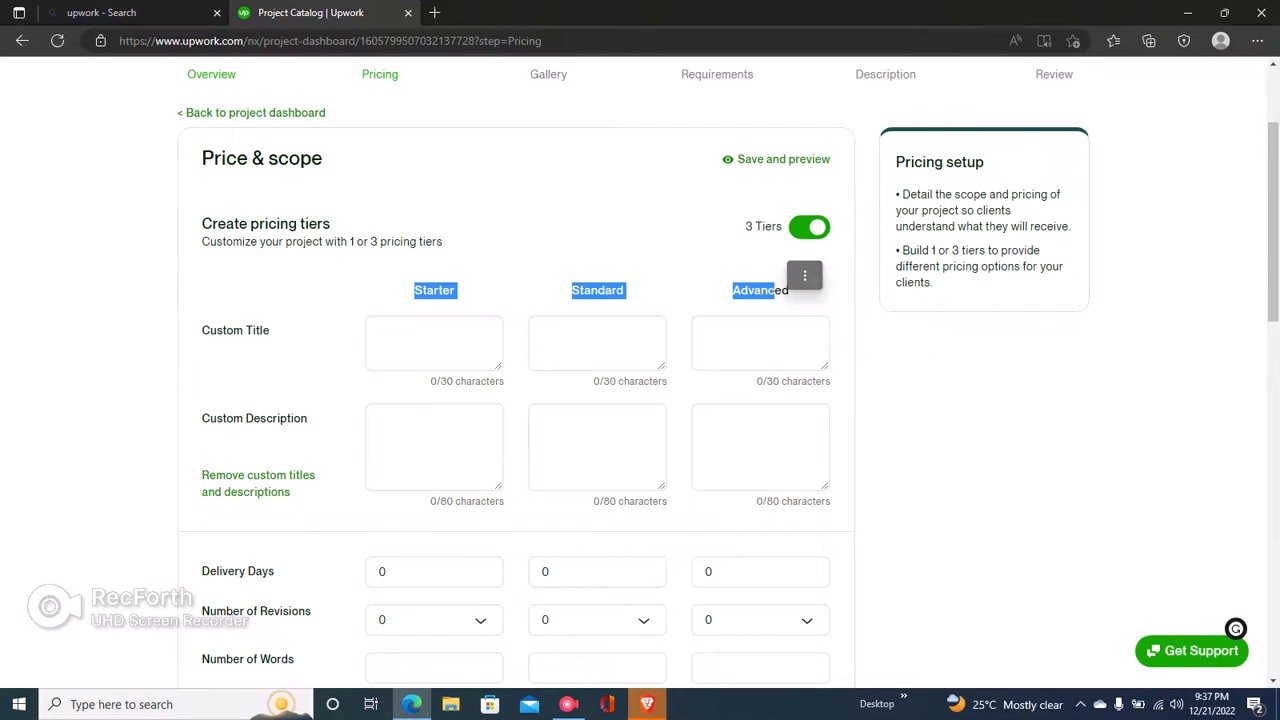
scroll(640, 400, down, 5)
scroll(640, 400, up, 5)
click(640, 208)
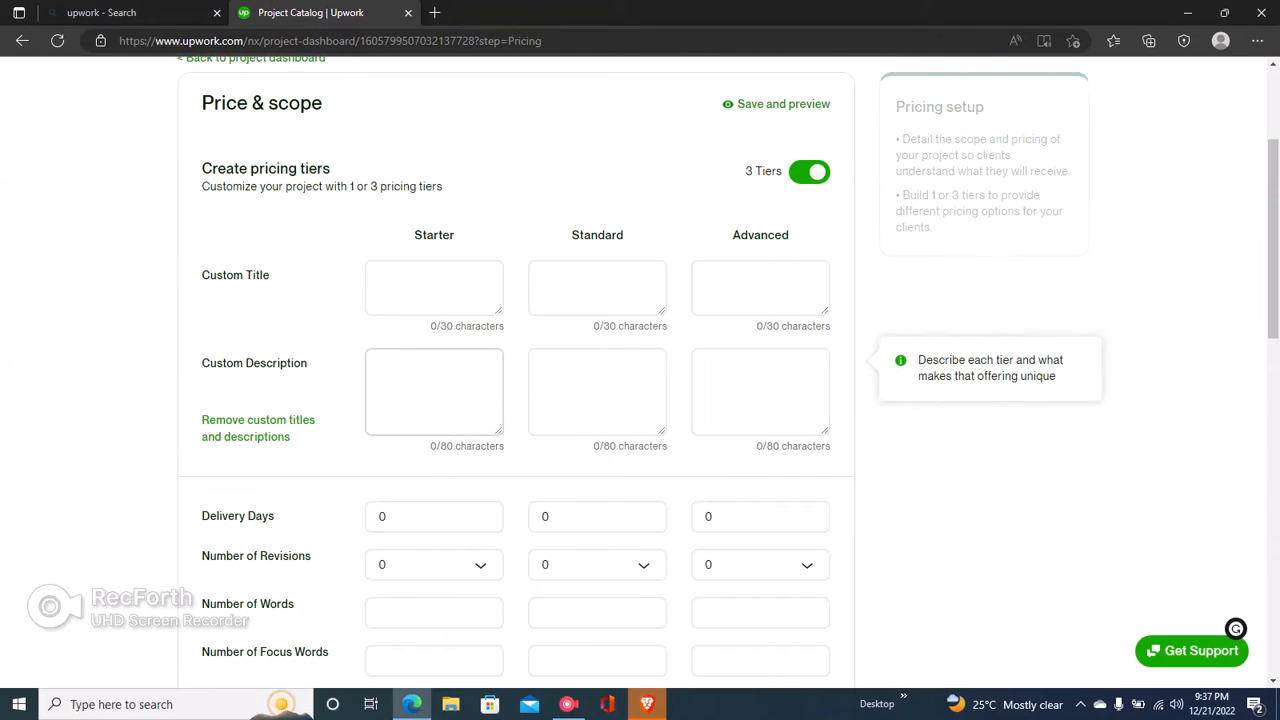
Enter "I will write a 500-word crypto article" as the Starter tier's custom description.
text(( will writ)
text(e a )
text(500)
text(-word cry)
text(pto article)
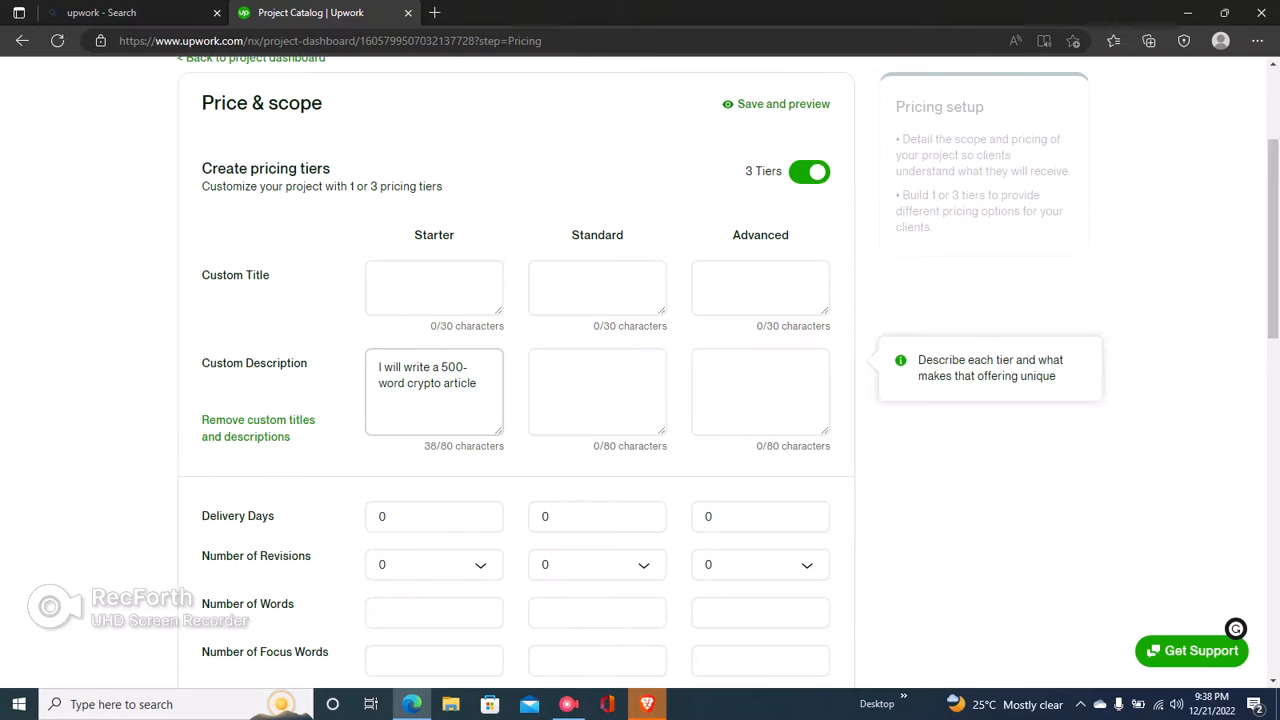
Copy the Starter description into the Standard tier and change it to "I will write a 1000-word crypto article".
key(ctrl+a)
key(ctrl+c)
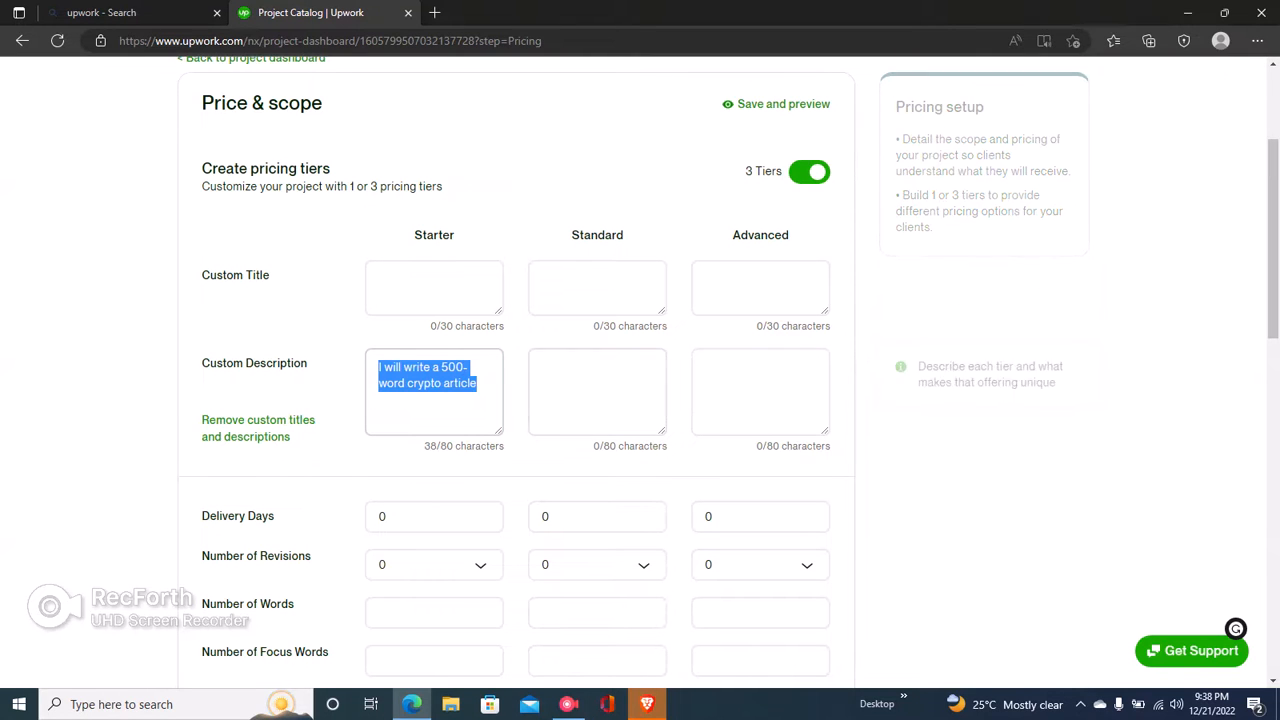
click(590, 384)
key(ctrl+v)
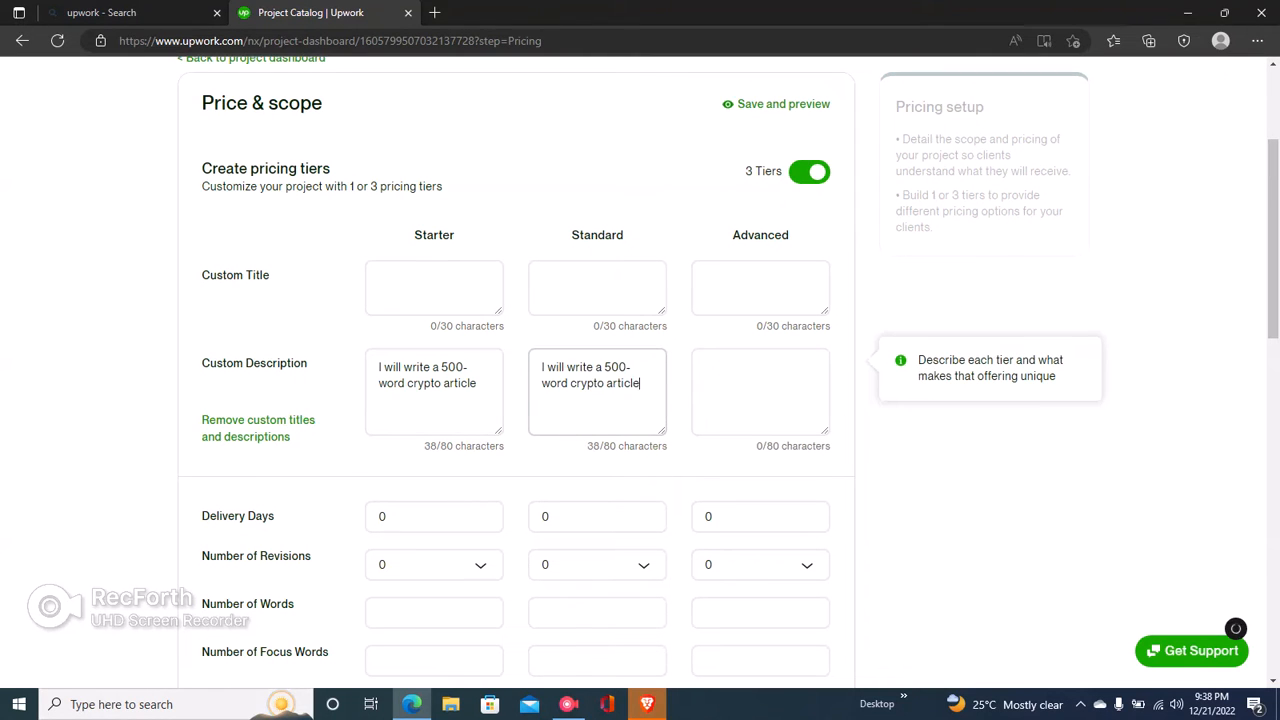
key(BackSpace)
text(10)
Paste the copied description into the Advanced tier and change it to "I will write a 1500-word crypto article".
click(750, 386)
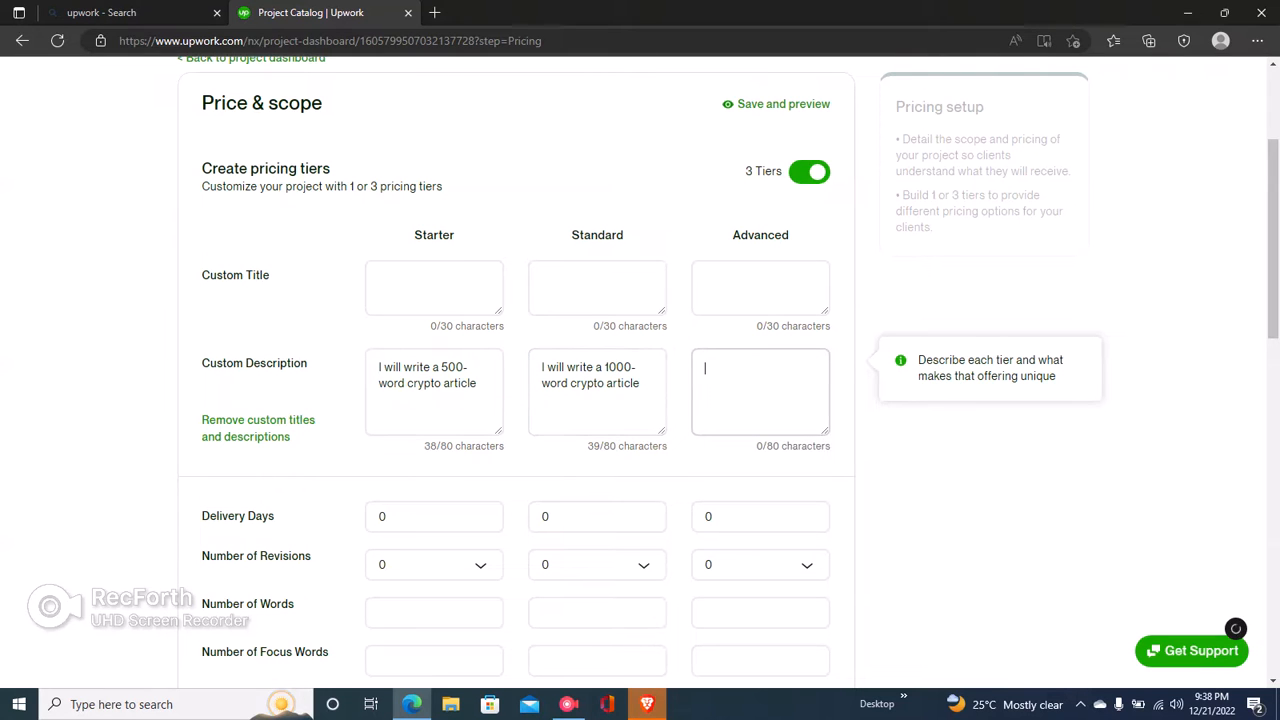
key(ctrl+v)
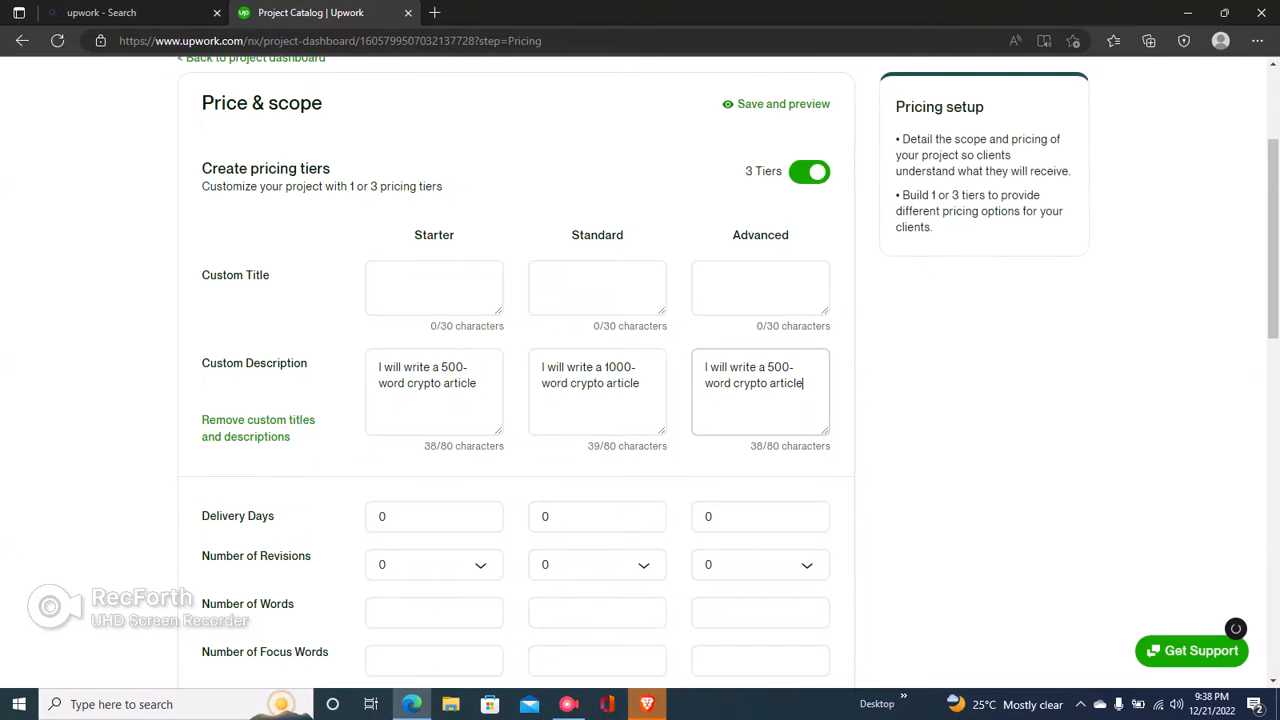
double_click(775, 368)
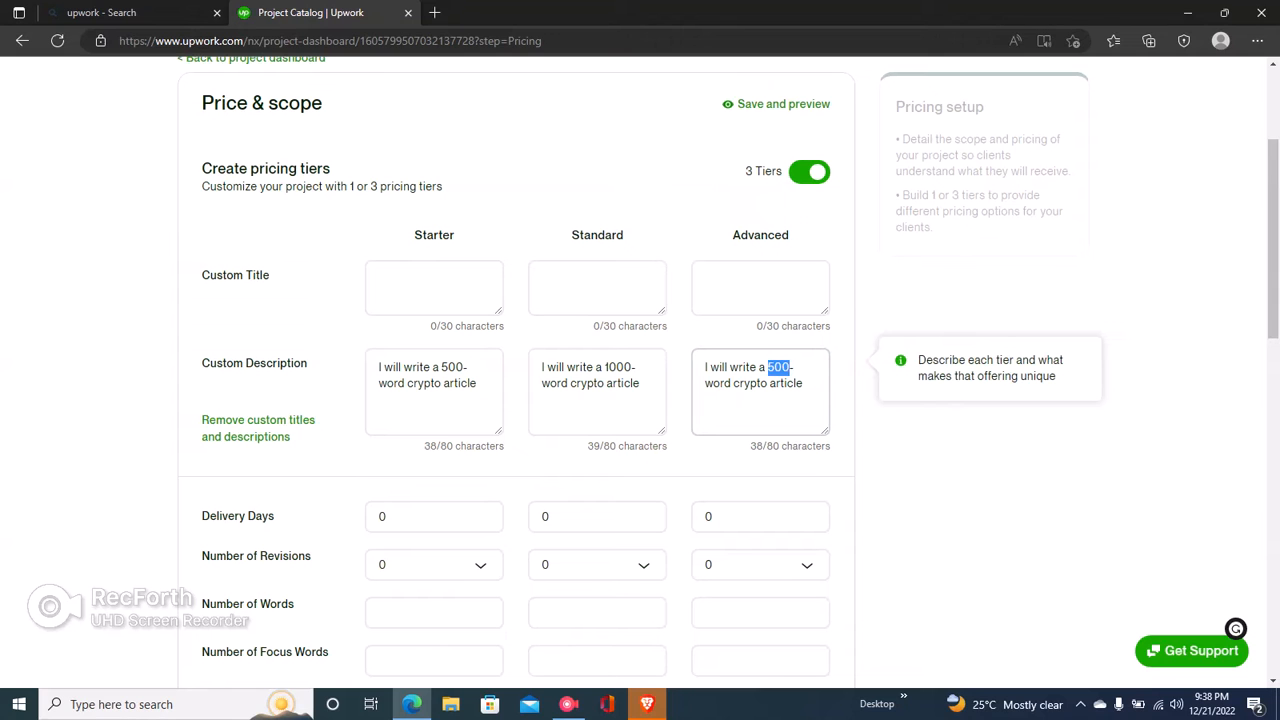
double_click(765, 368)
click(767, 368)
text(1)
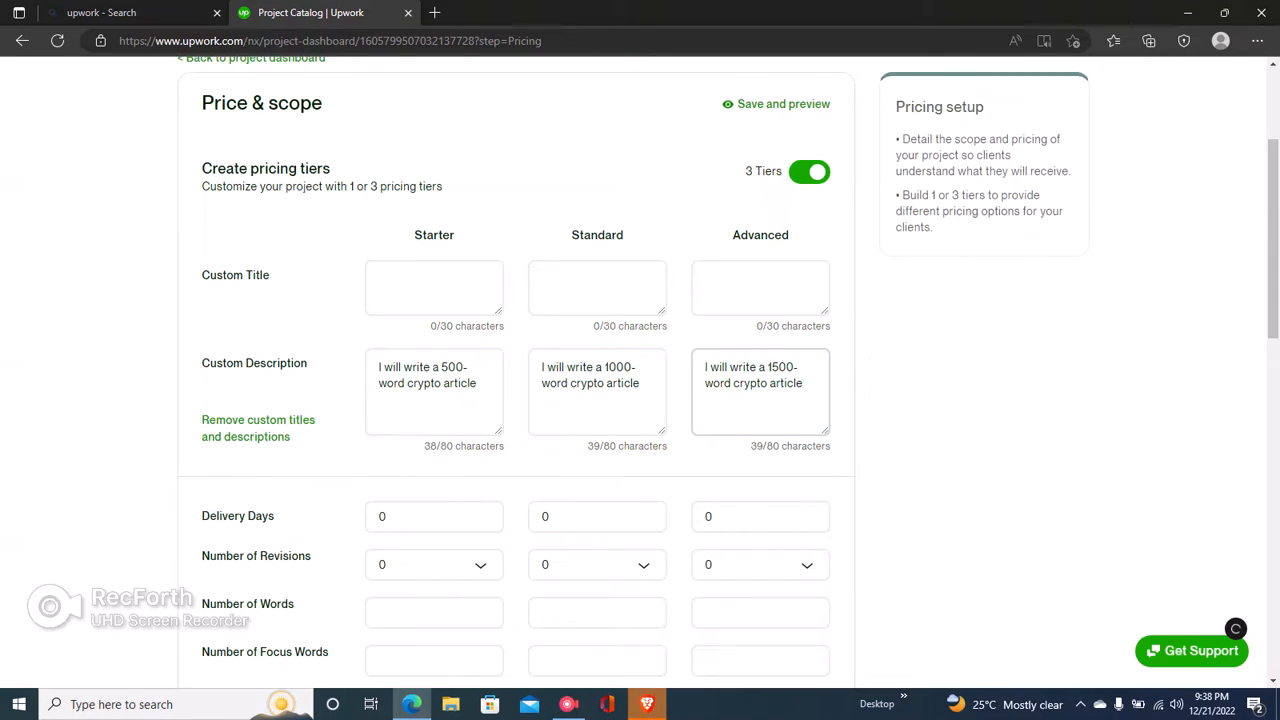
Set the delivery days to 1 for Starter, 1 for Standard and 2 for Advanced.
scroll(730, 375, down, 2)
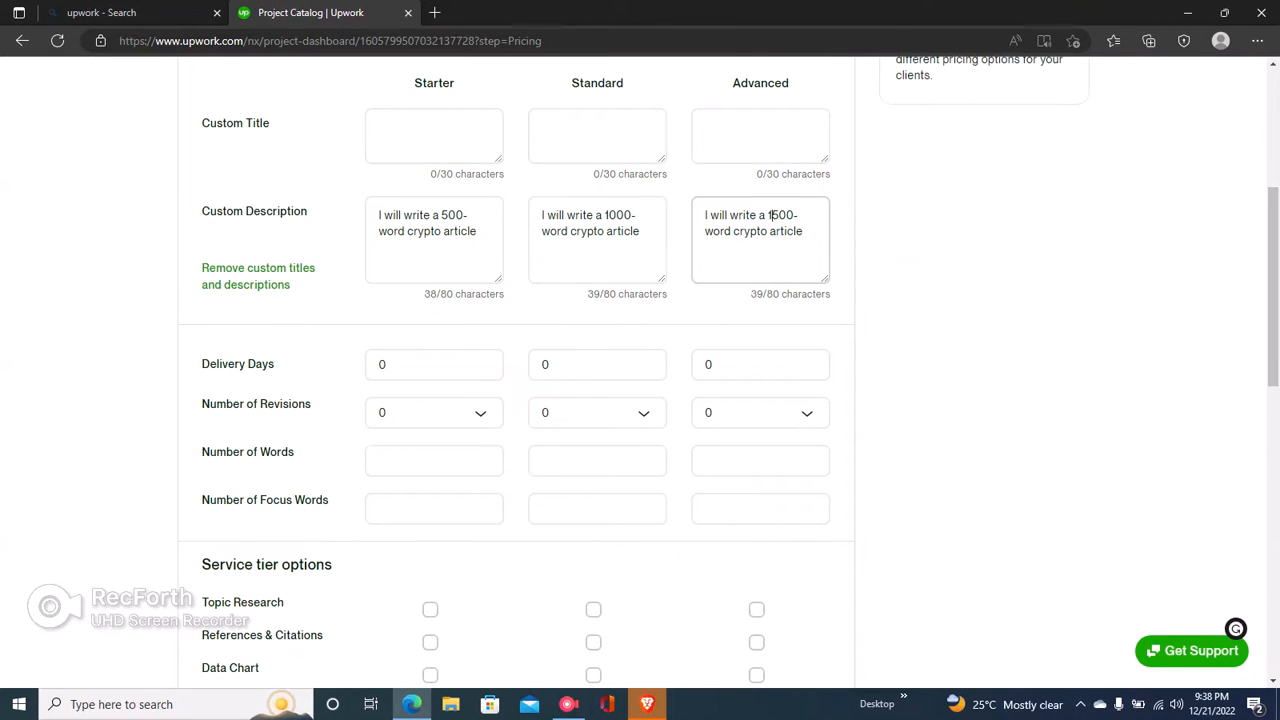
drag(419, 83, 443, 84)
click(443, 86)
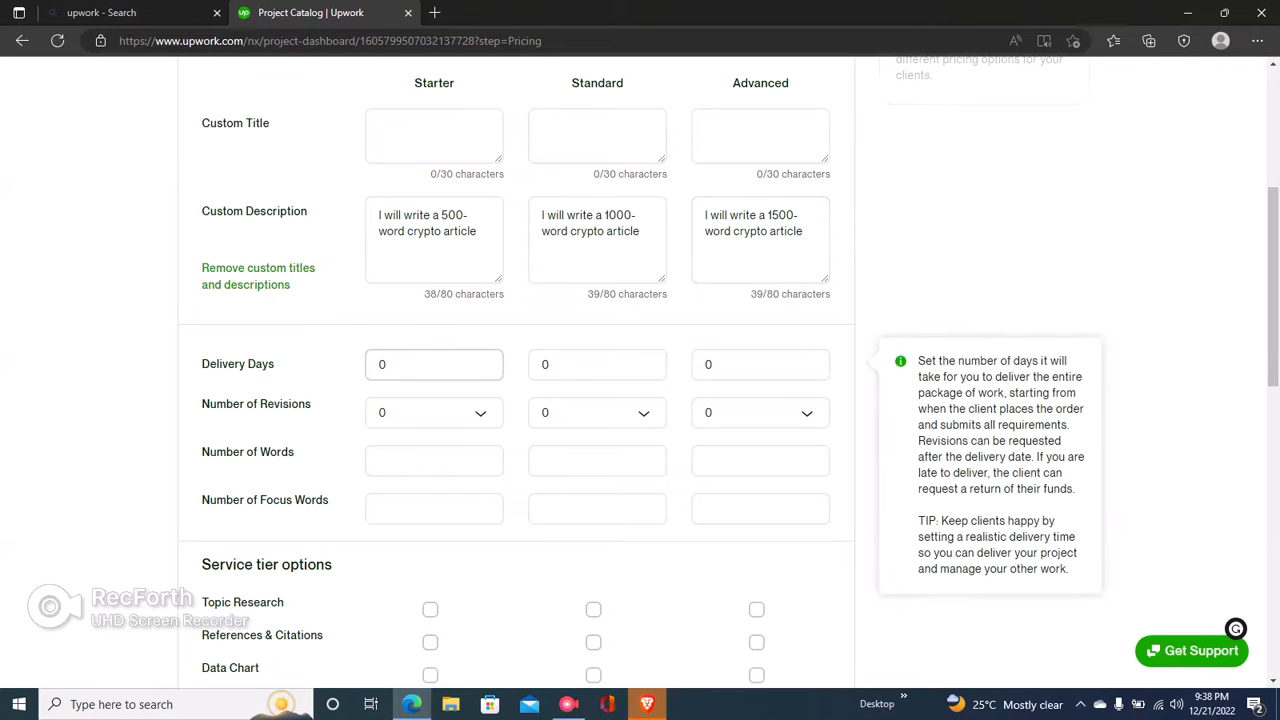
click(396, 364)
double_click(383, 365)
key(BackSpace)
text(1)
key(Tab)
key(BackSpace)
text(1)
key(Tab)
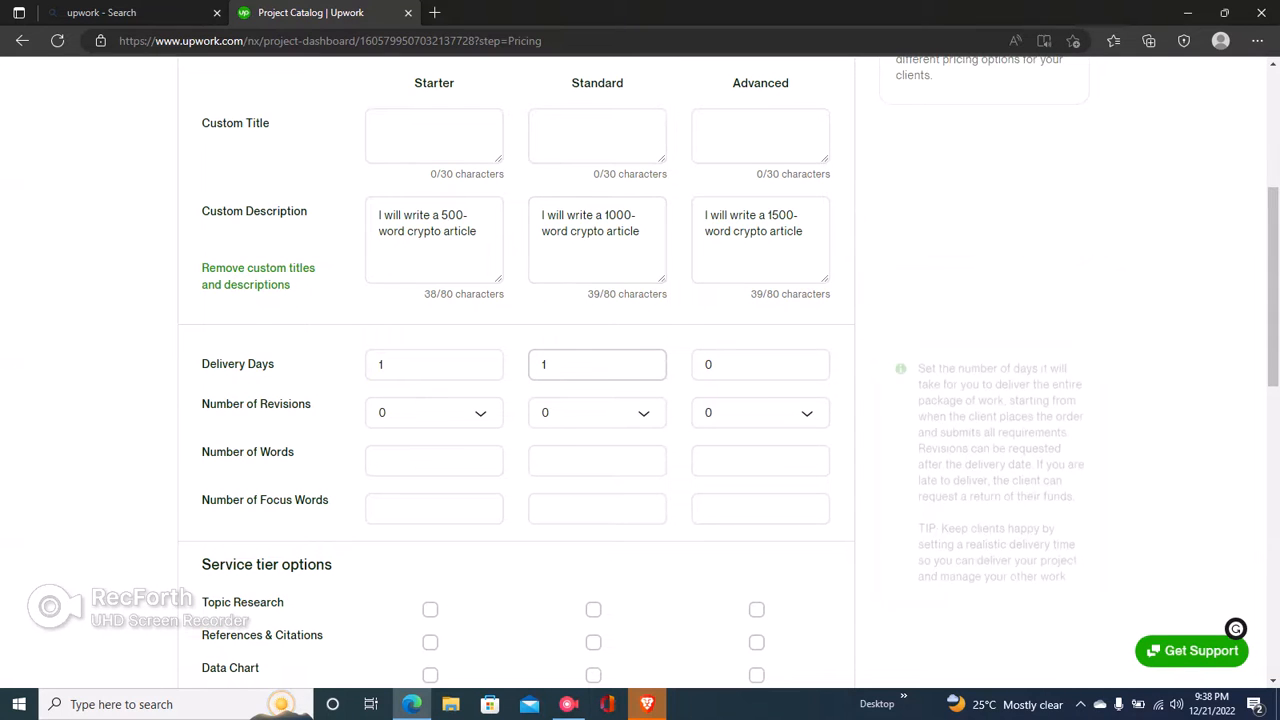
key(BackSpace)
text(2)
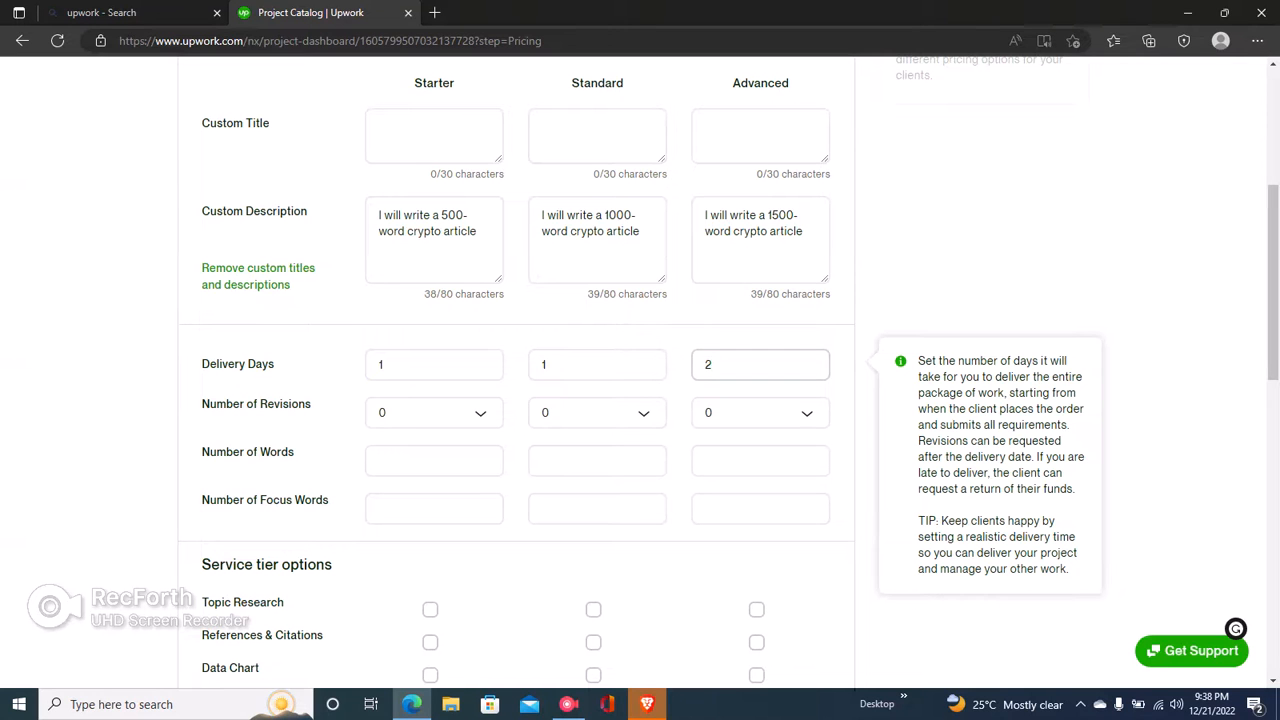
Set the number of revisions to 3 for Starter, 3 for Standard and 5 for Advanced.
drag(1273, 284, 1273, 307)
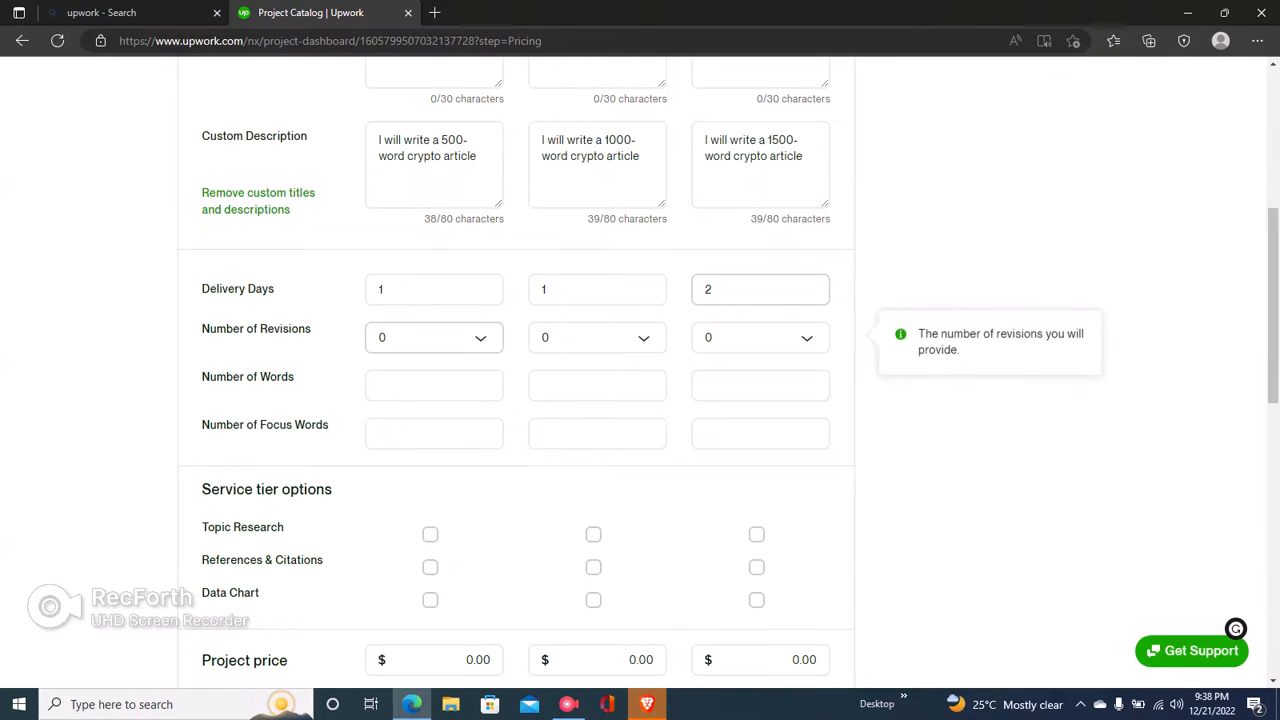
click(434, 337)
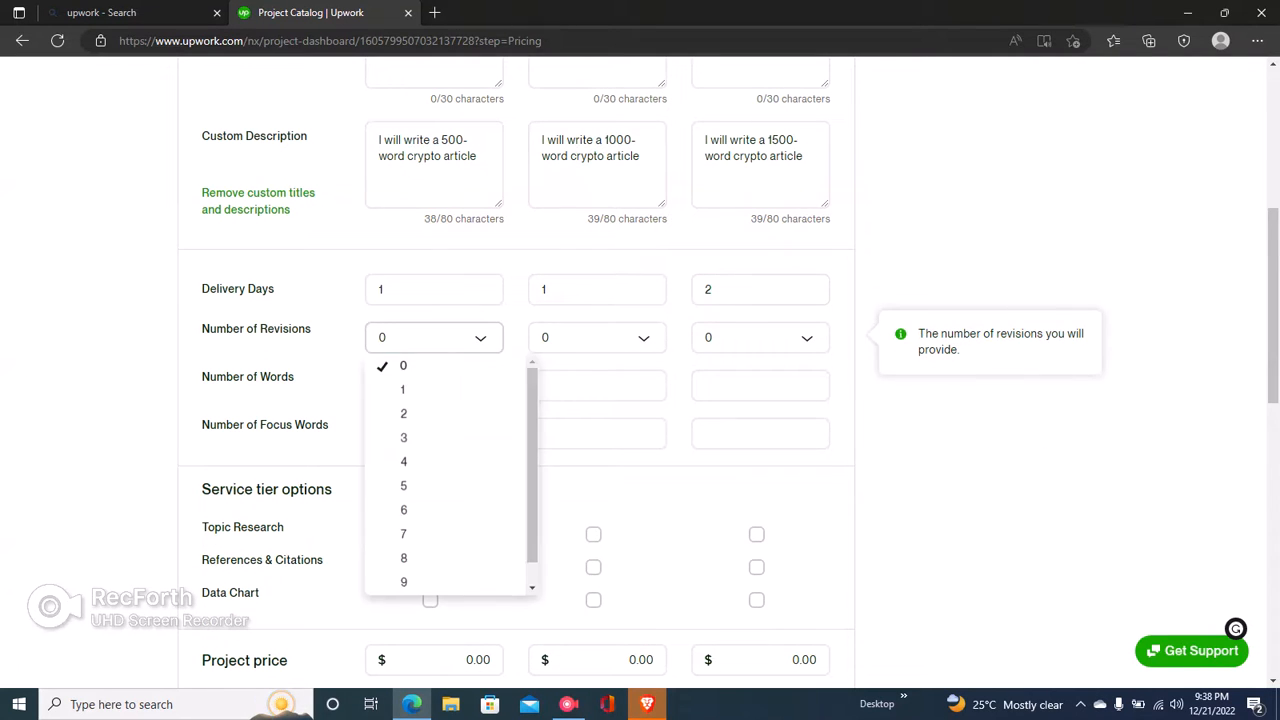
click(403, 437)
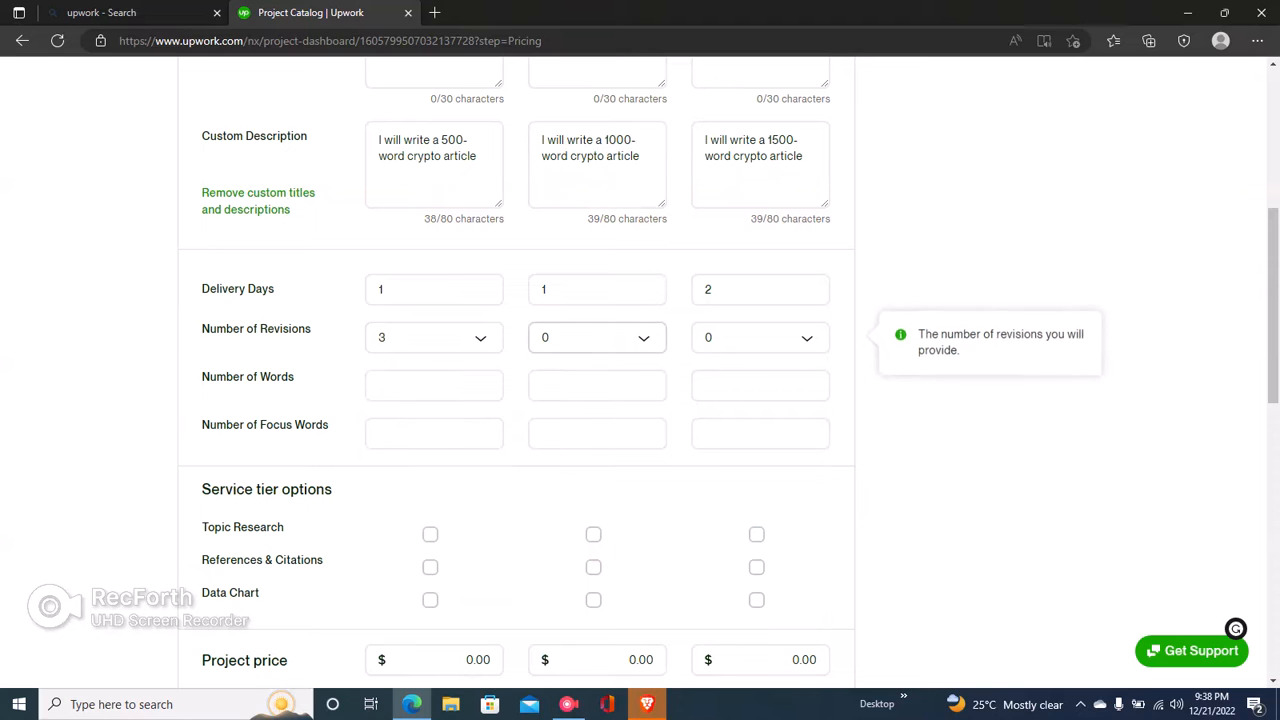
click(597, 337)
click(567, 437)
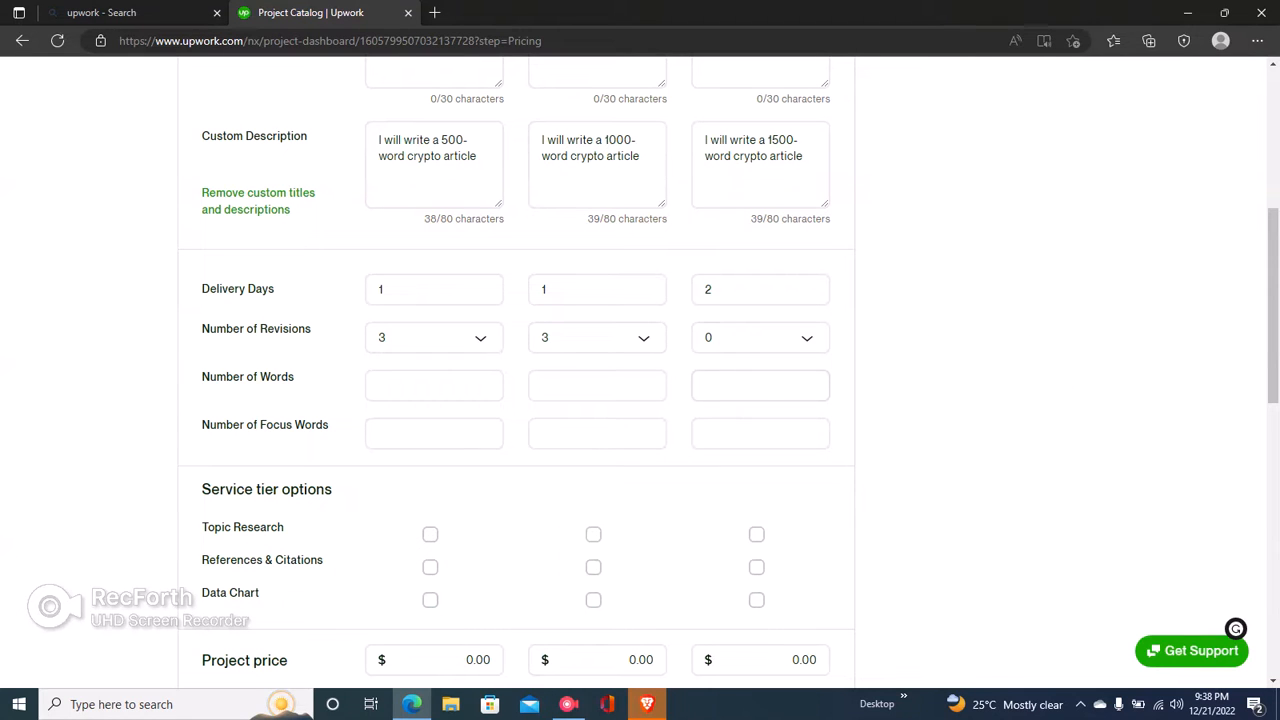
click(760, 337)
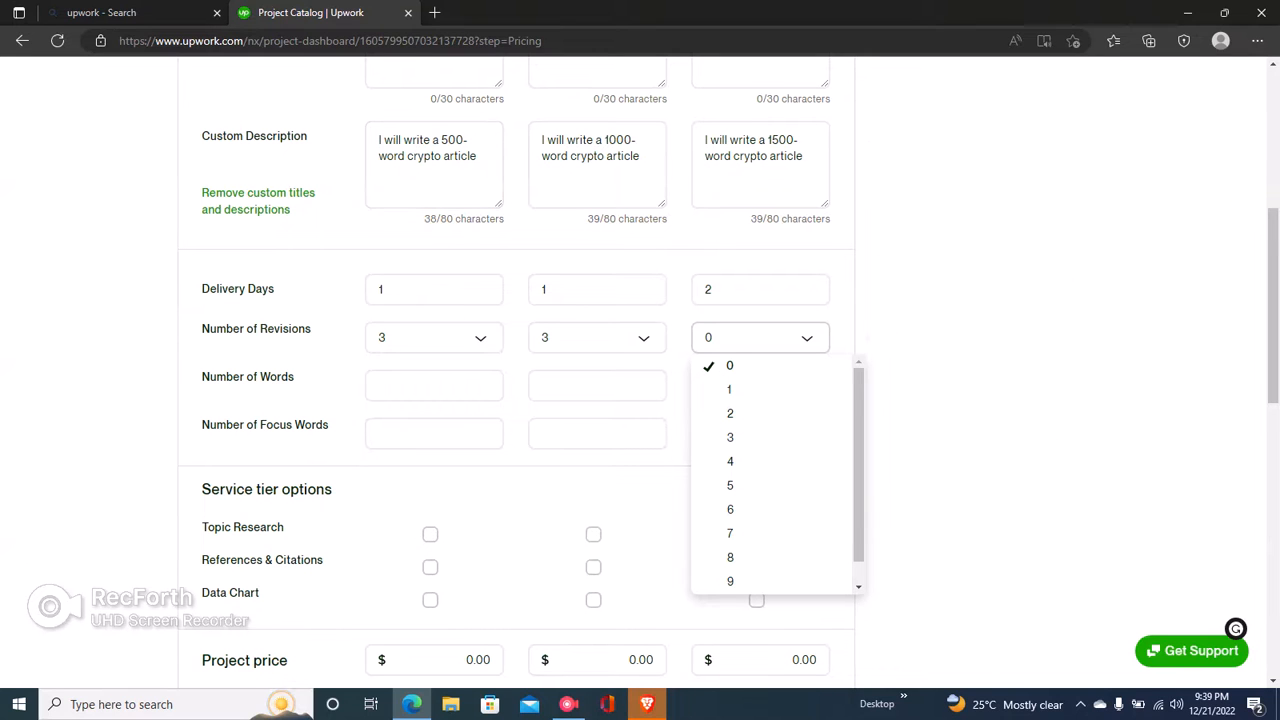
click(730, 485)
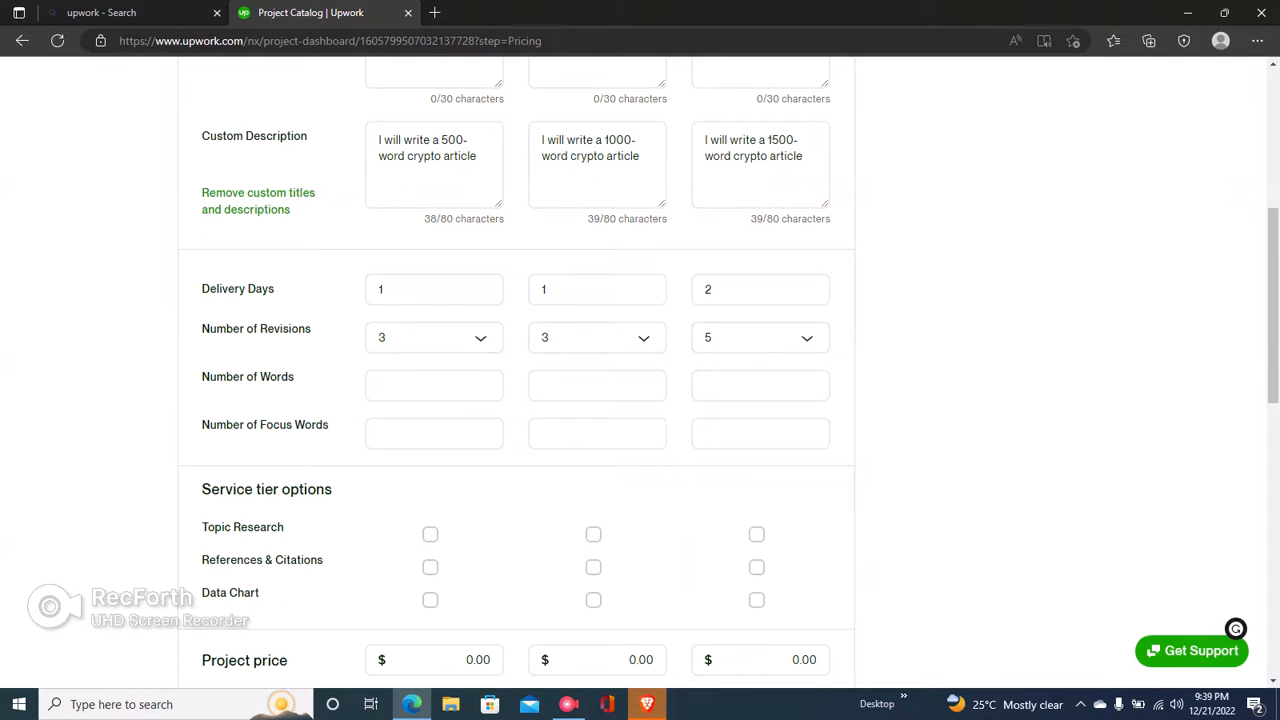
click(760, 337)
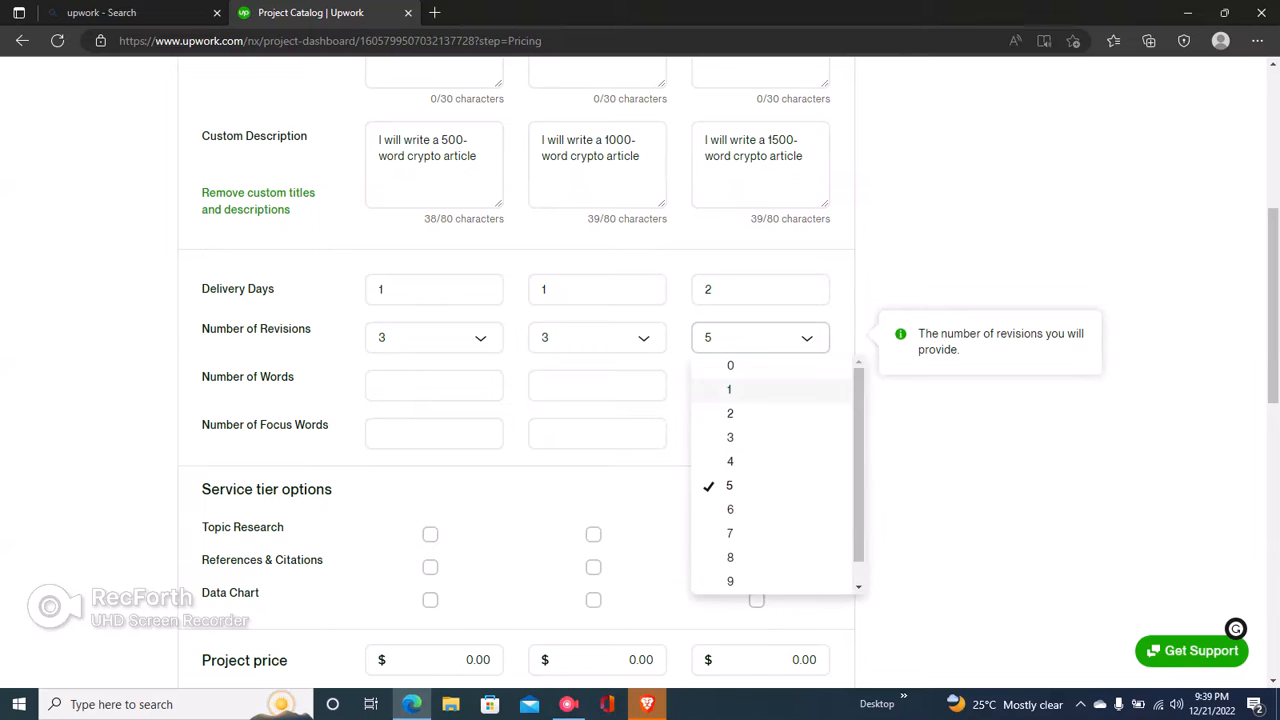
scroll(760, 581, down, 1)
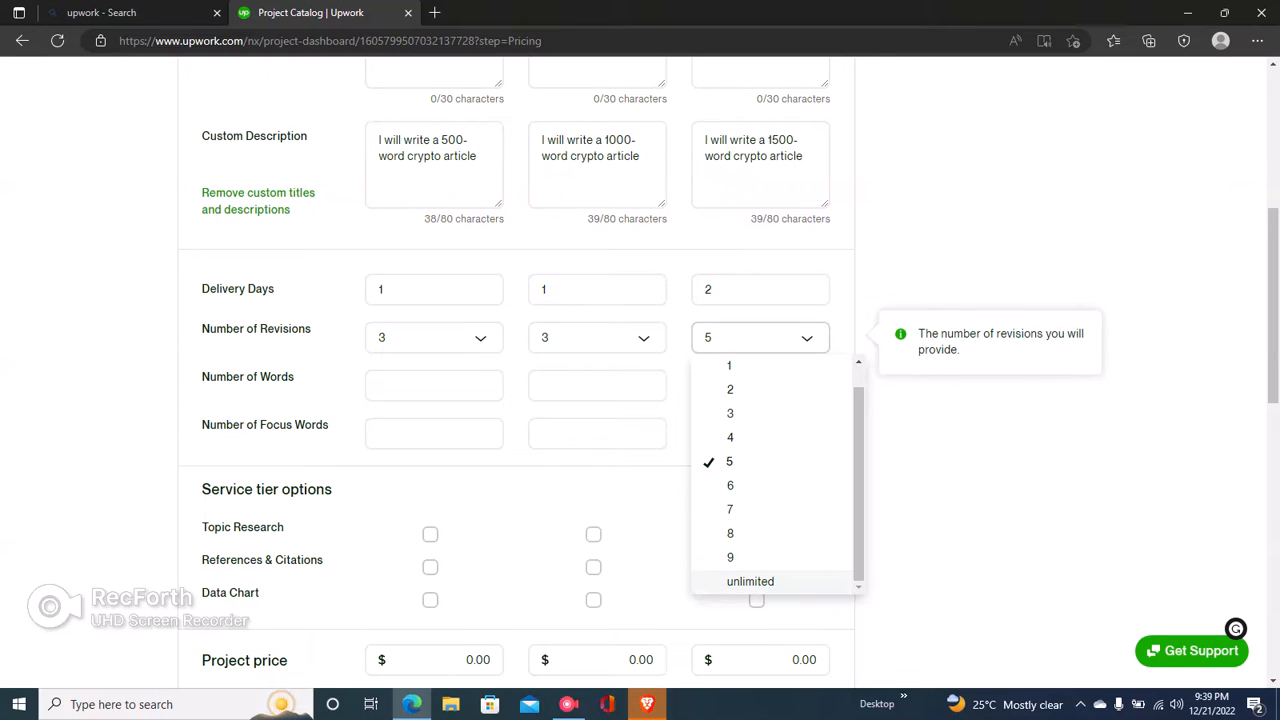
click(760, 461)
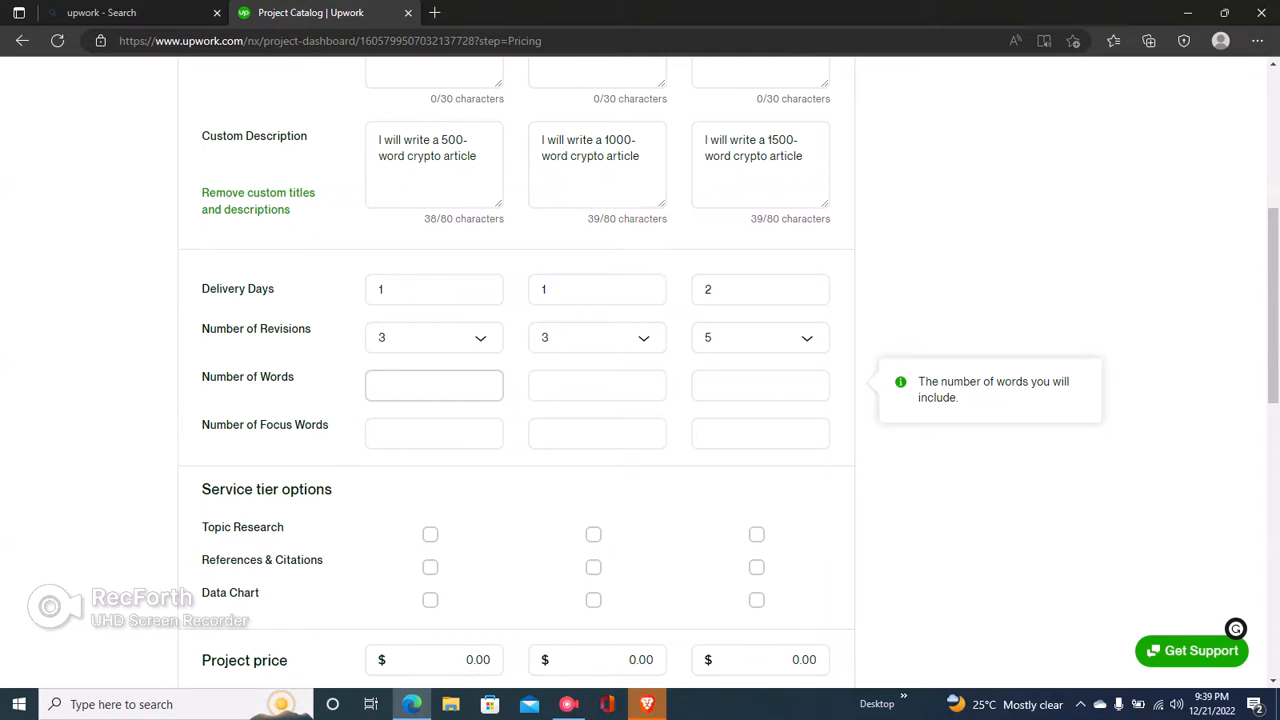
Set the number of words to 500 for Starter, 1000 for Standard and 1500 for Advanced.
click(434, 386)
text(500)
click(597, 386)
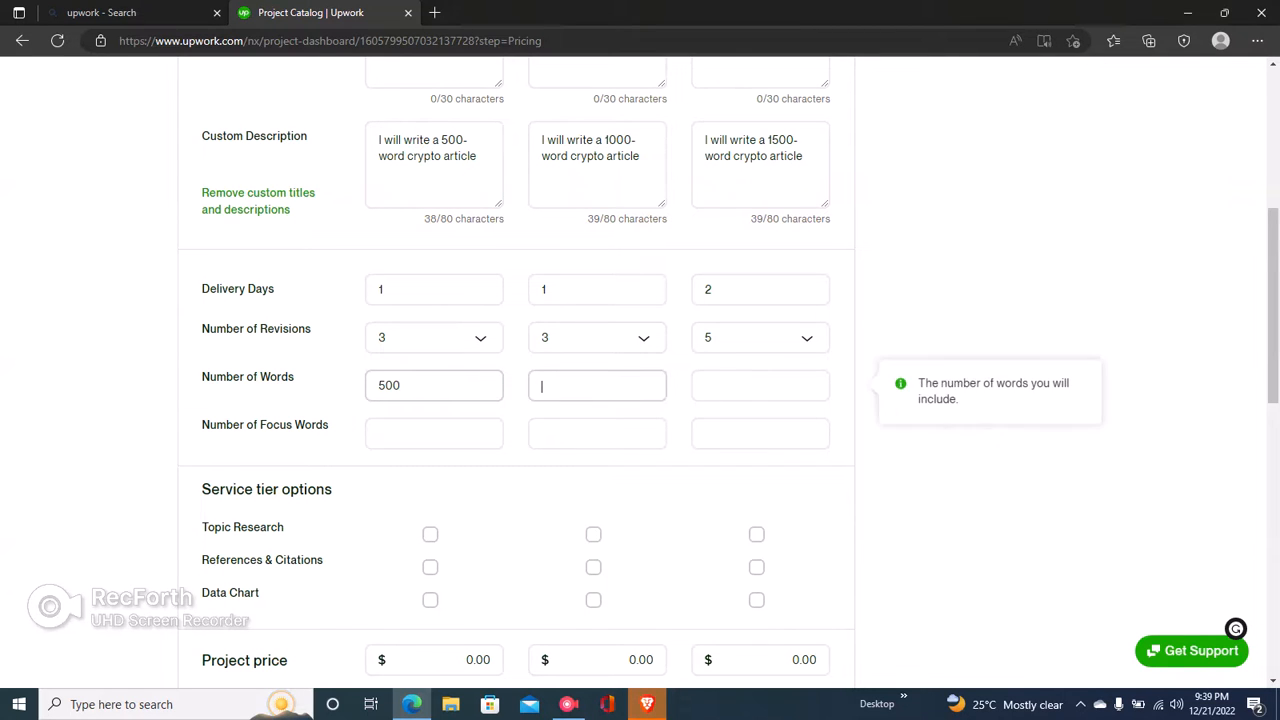
text(1000)
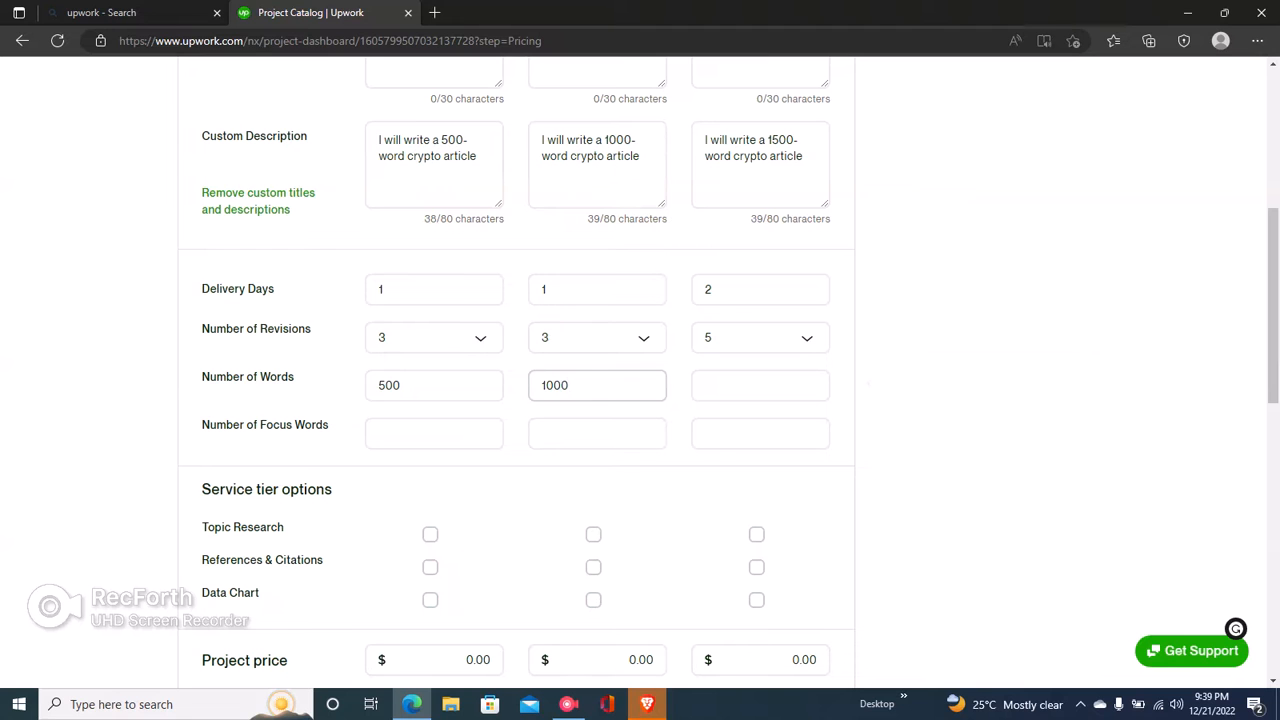
click(760, 386)
text(1500)
key(Tab)
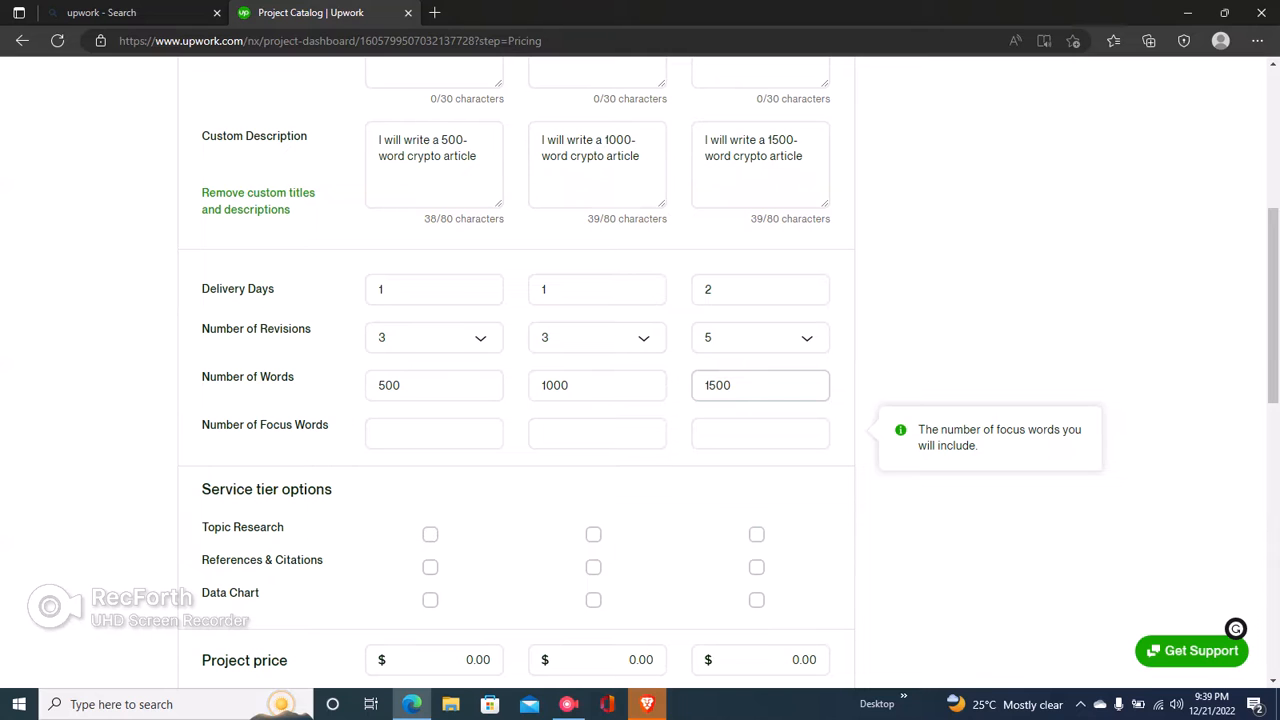
Set the number of focus words to 3 for each of the three tiers.
key(Tab)
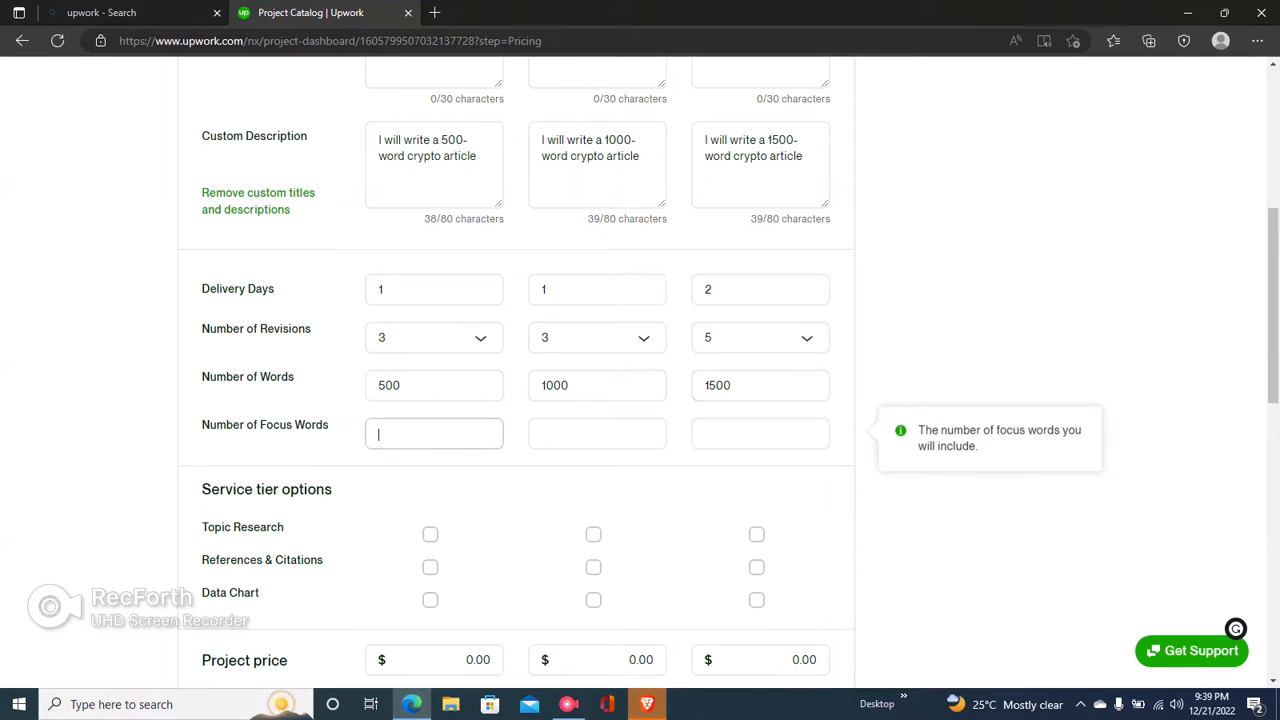
text(3)
key(Tab)
text(3)
key(Tab)
text(3)
key(Tab)
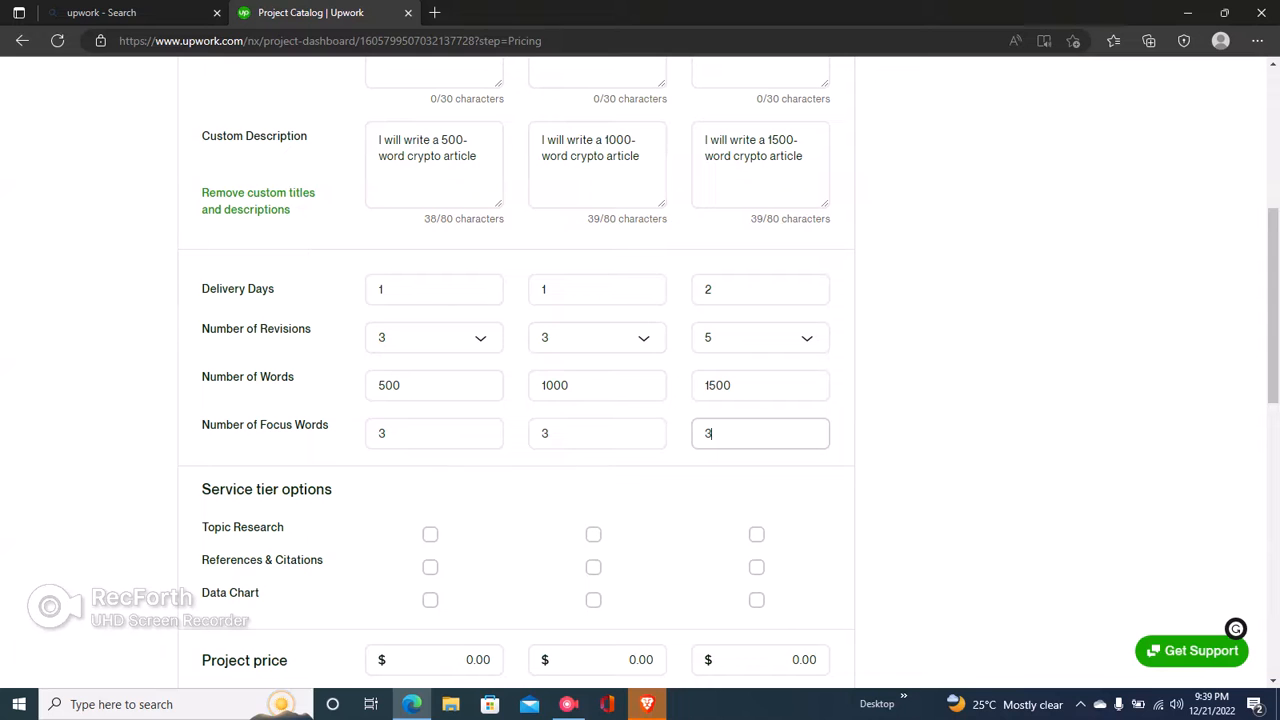
scroll(730, 371, down, 1)
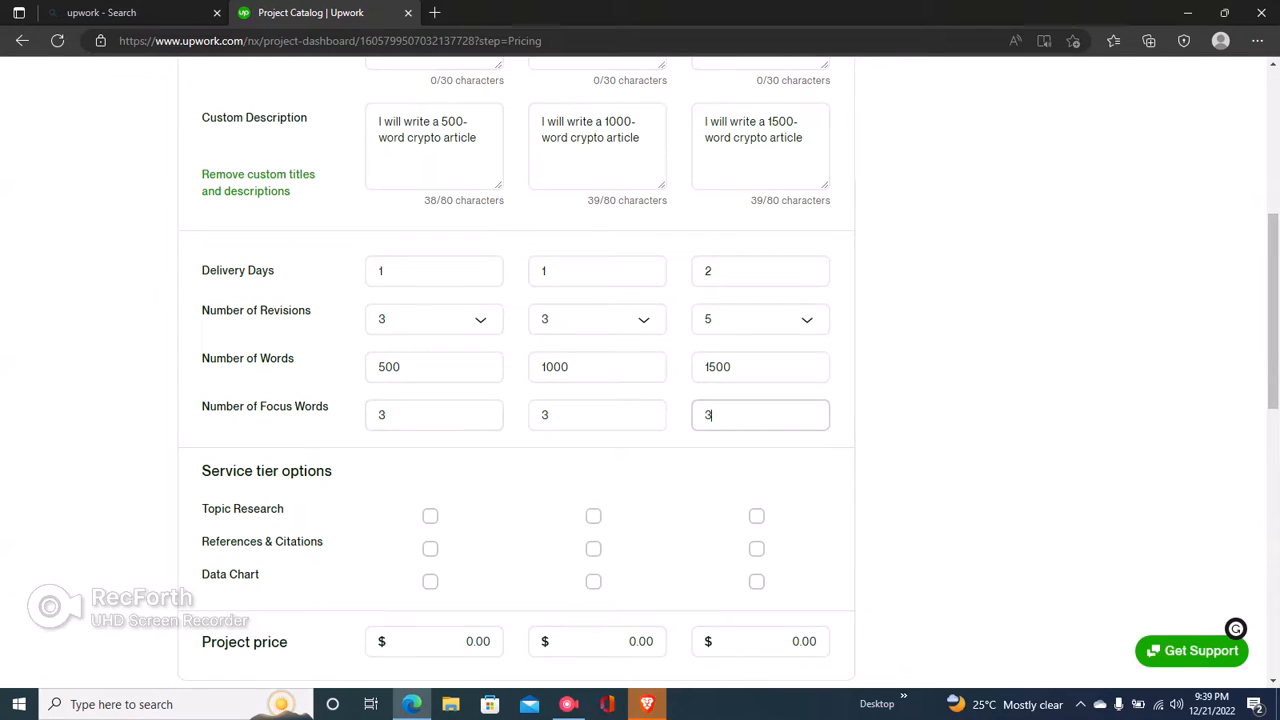
scroll(516, 341, down, 2)
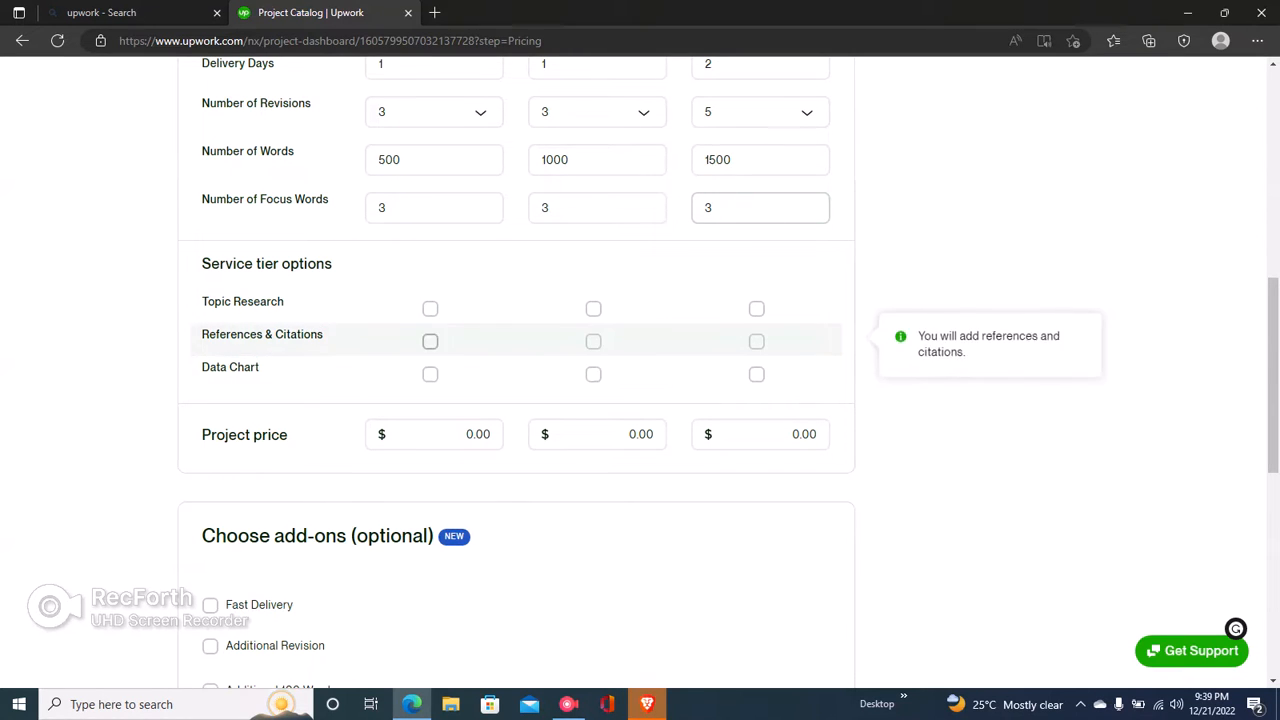
Include Topic Research, References & Citations and Data Chart in the Starter, Standard and Advanced tiers.
click(430, 309)
click(430, 342)
click(430, 374)
click(593, 374)
click(593, 342)
click(593, 309)
click(757, 374)
click(757, 342)
click(757, 309)
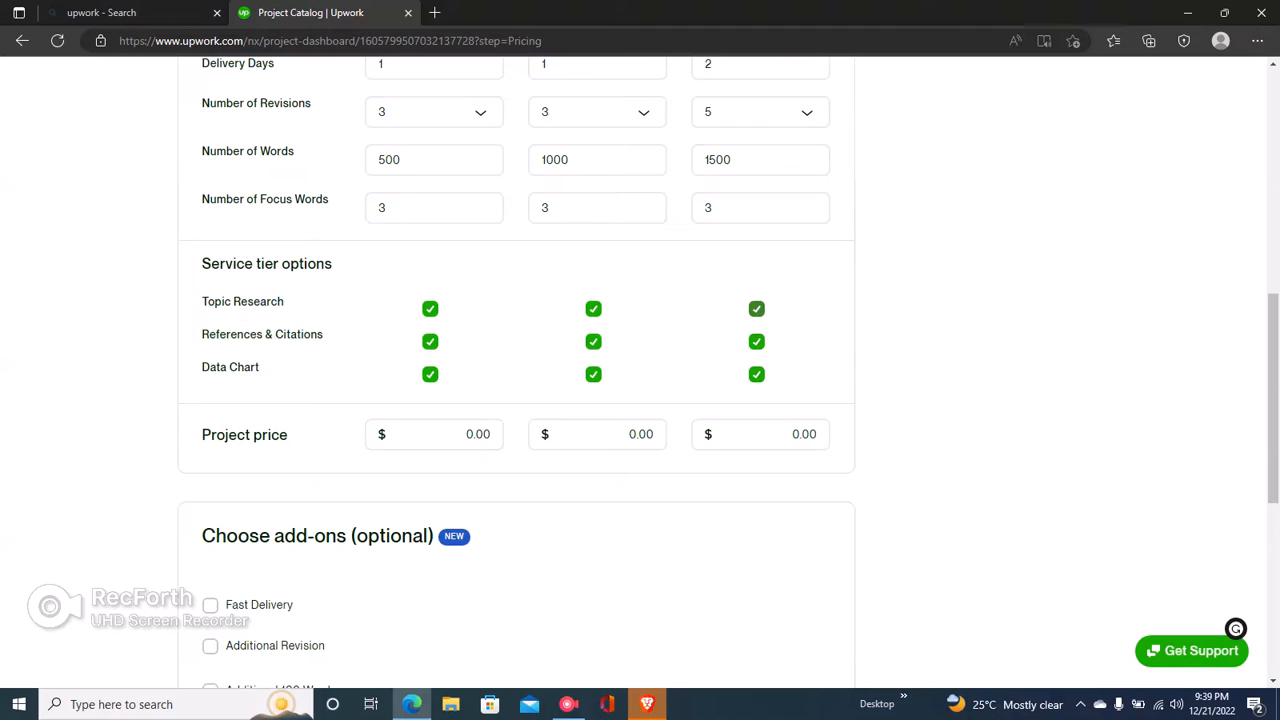
Set the project price to $50 for Starter, $100 for Standard and $150 for Advanced.
scroll(516, 380, down, 2)
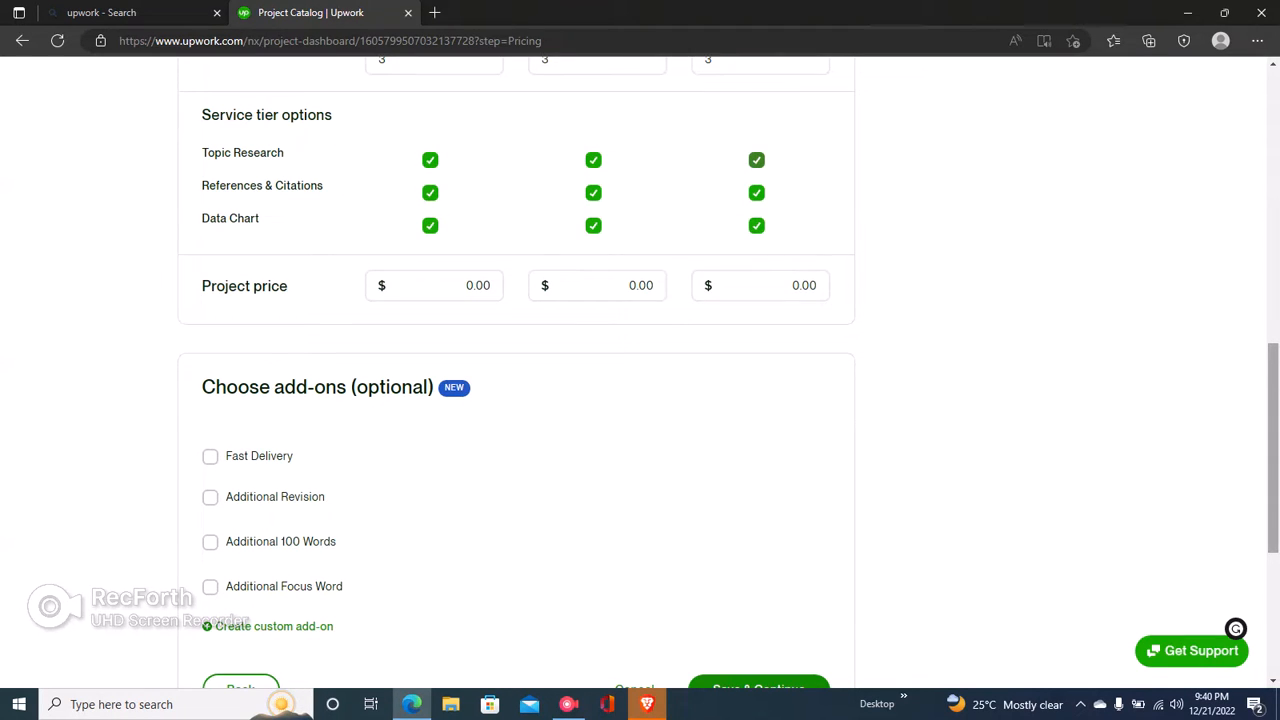
scroll(516, 380, up, 1)
scroll(516, 380, down, 1)
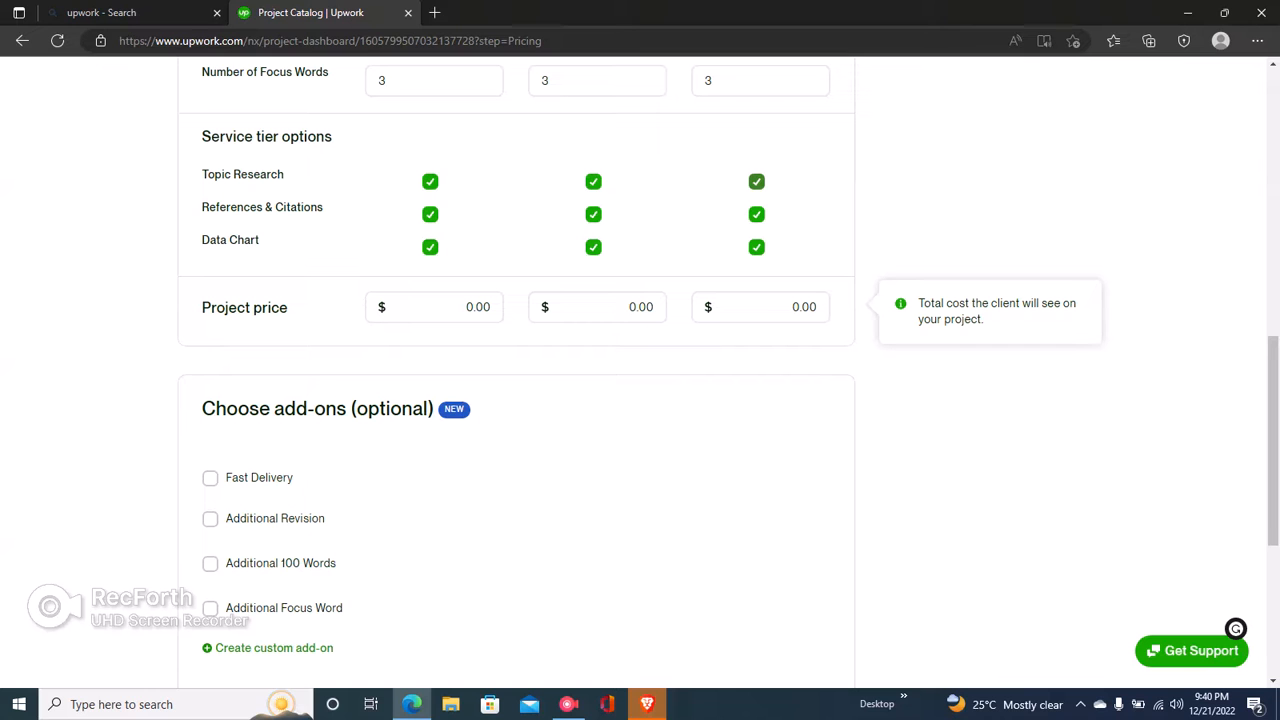
click(470, 307)
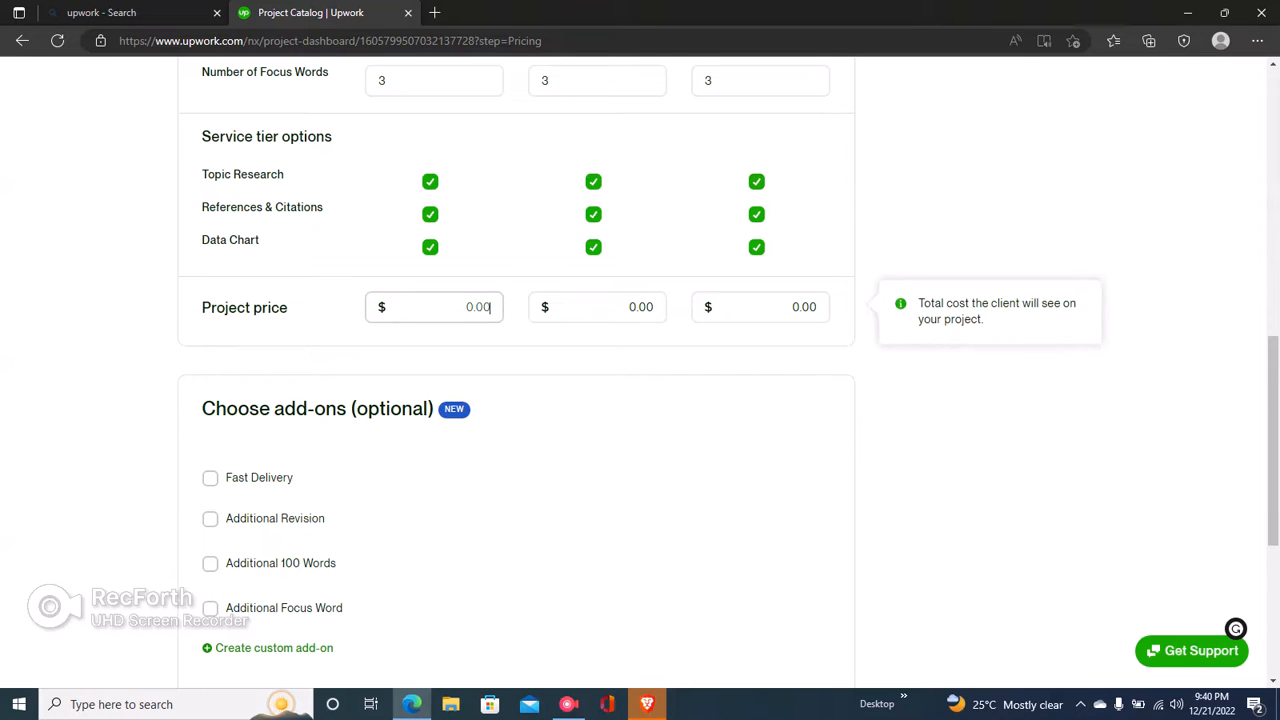
scroll(640, 370, up, 3)
scroll(640, 370, down, 3)
text(5)
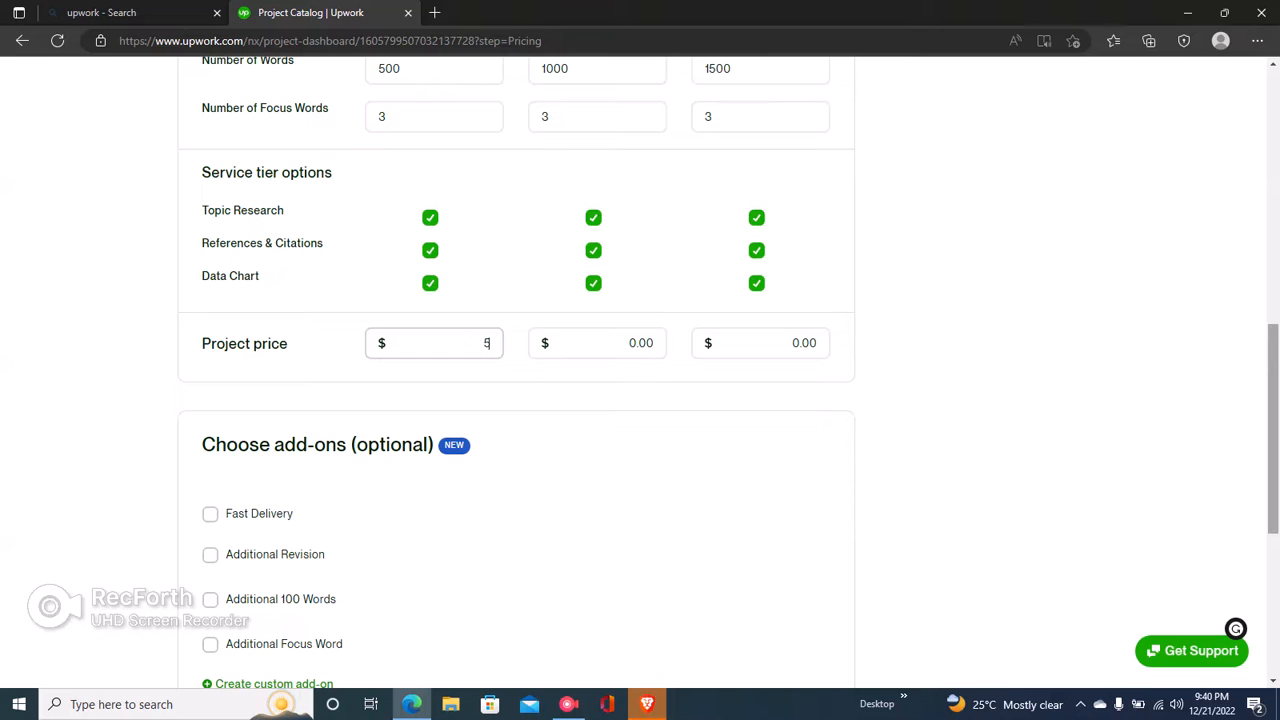
text(0)
key(Tab)
text(100)
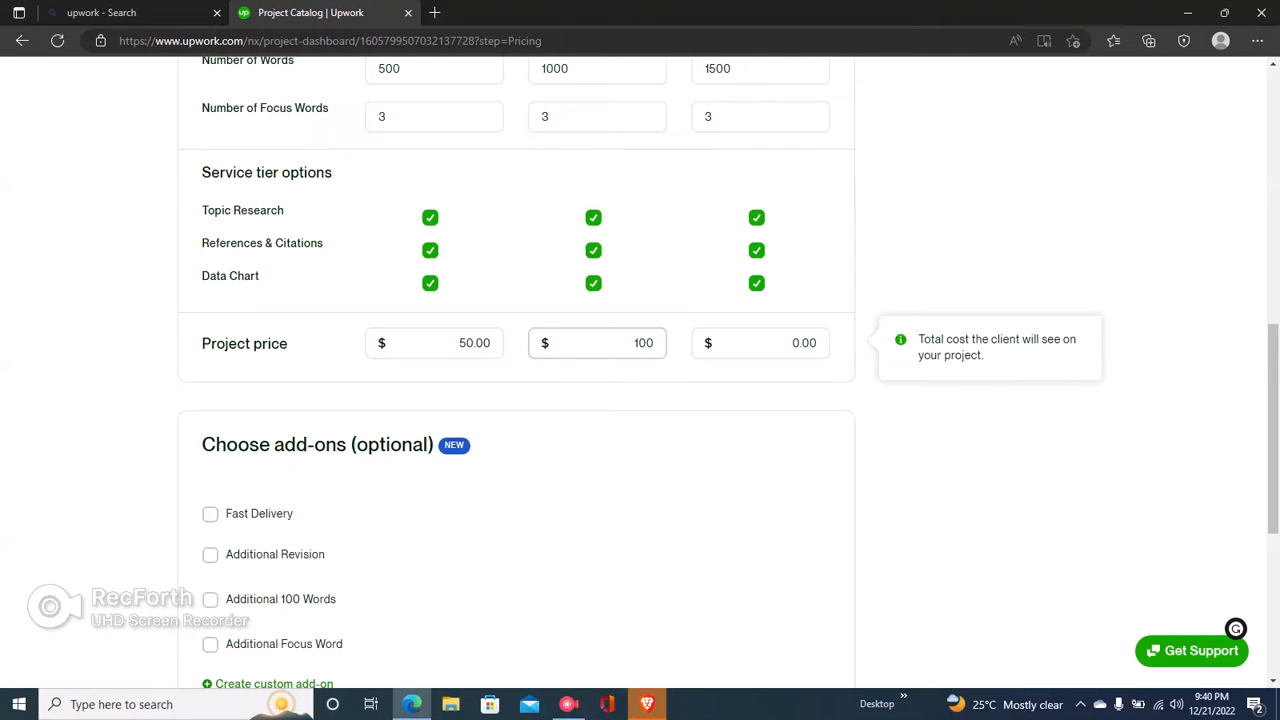
key(Tab)
text(150)
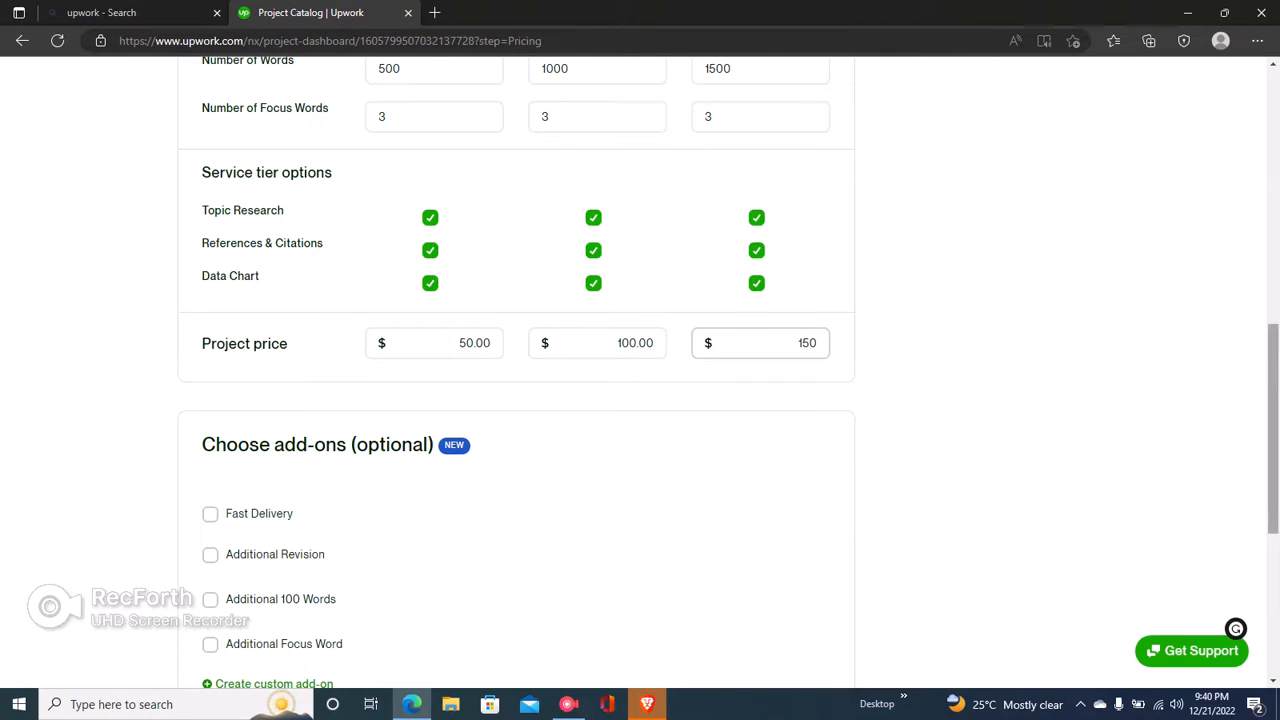
scroll(640, 380, down, 2)
scroll(640, 380, down, 1)
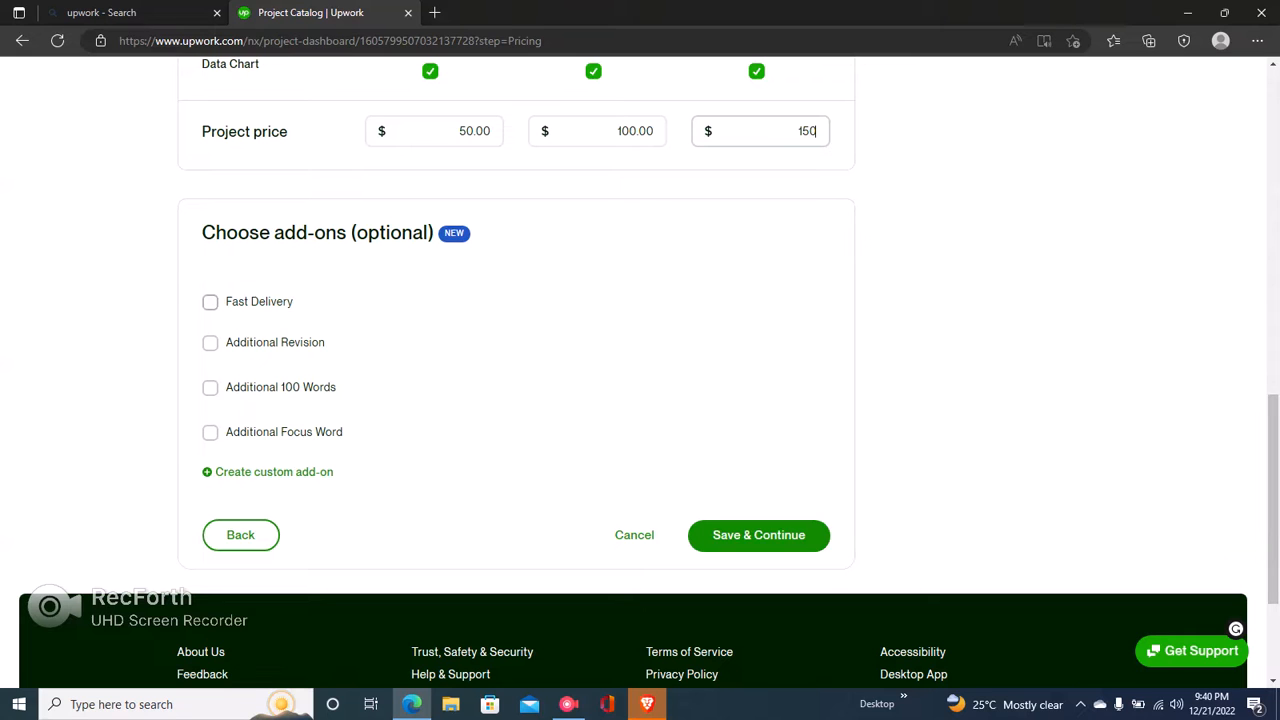
key(Tab)
key(space)
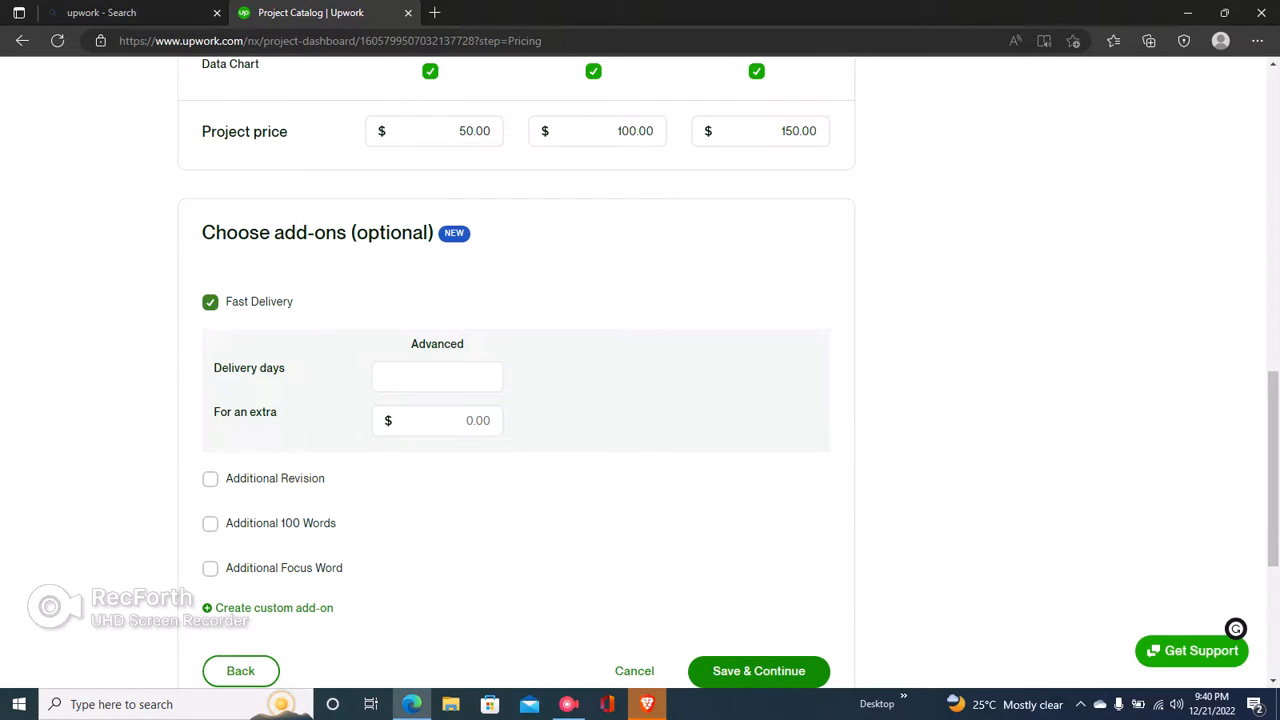
click(210, 302)
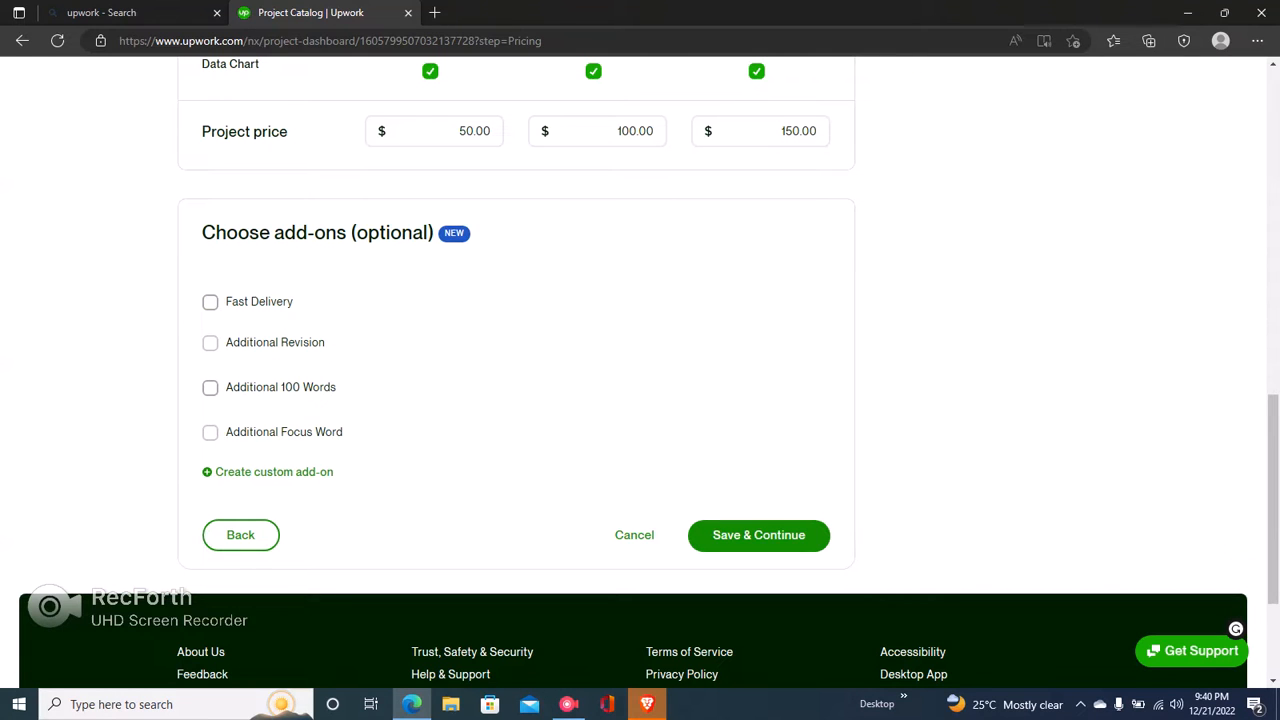
Offer the Additional 100 Words add-on for an extra $5 with 1 additional day.
click(210, 388)
click(510, 390)
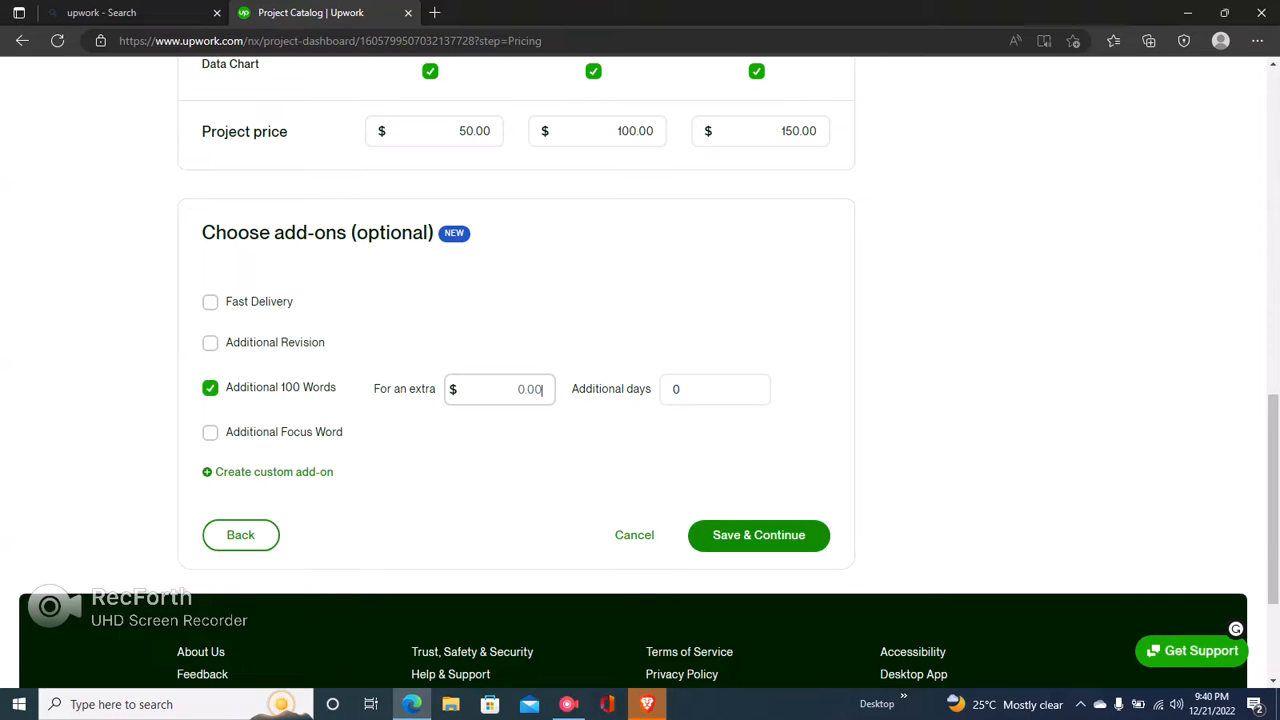
text(5)
key(Tab)
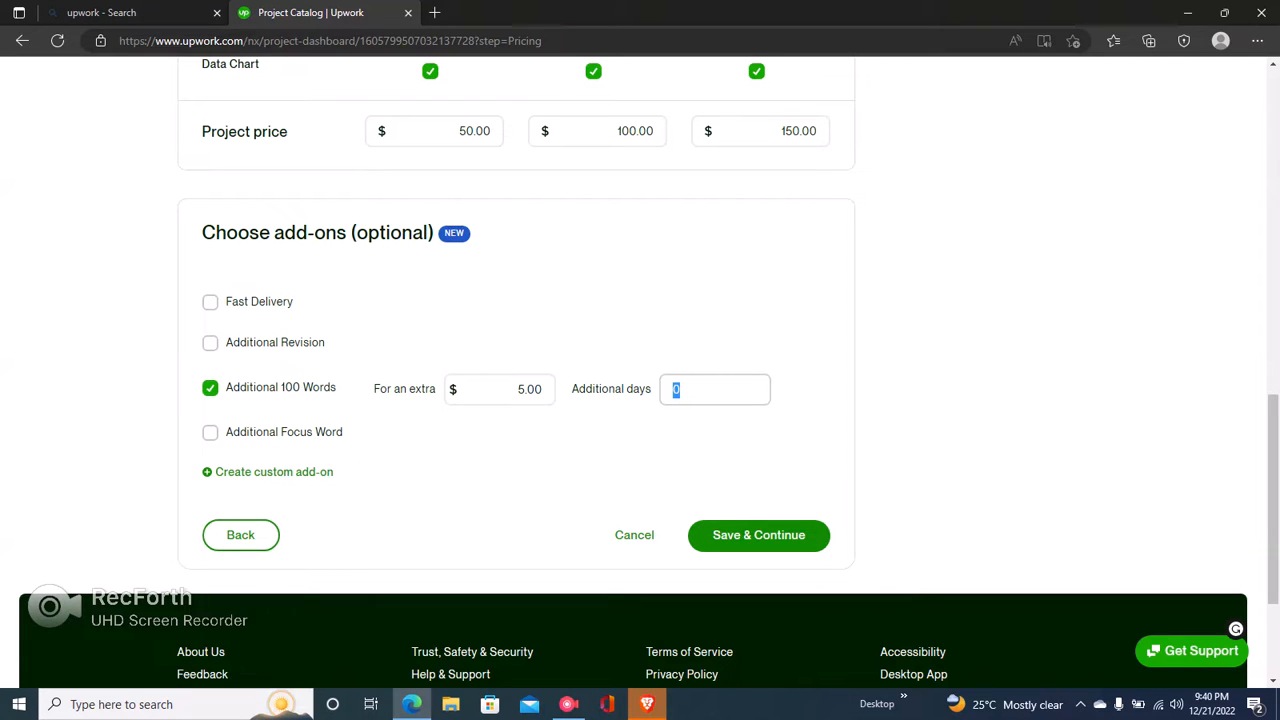
key(BackSpace)
text(1)
Create a blank custom add-on and try to save the pricing details and continue.
click(274, 471)
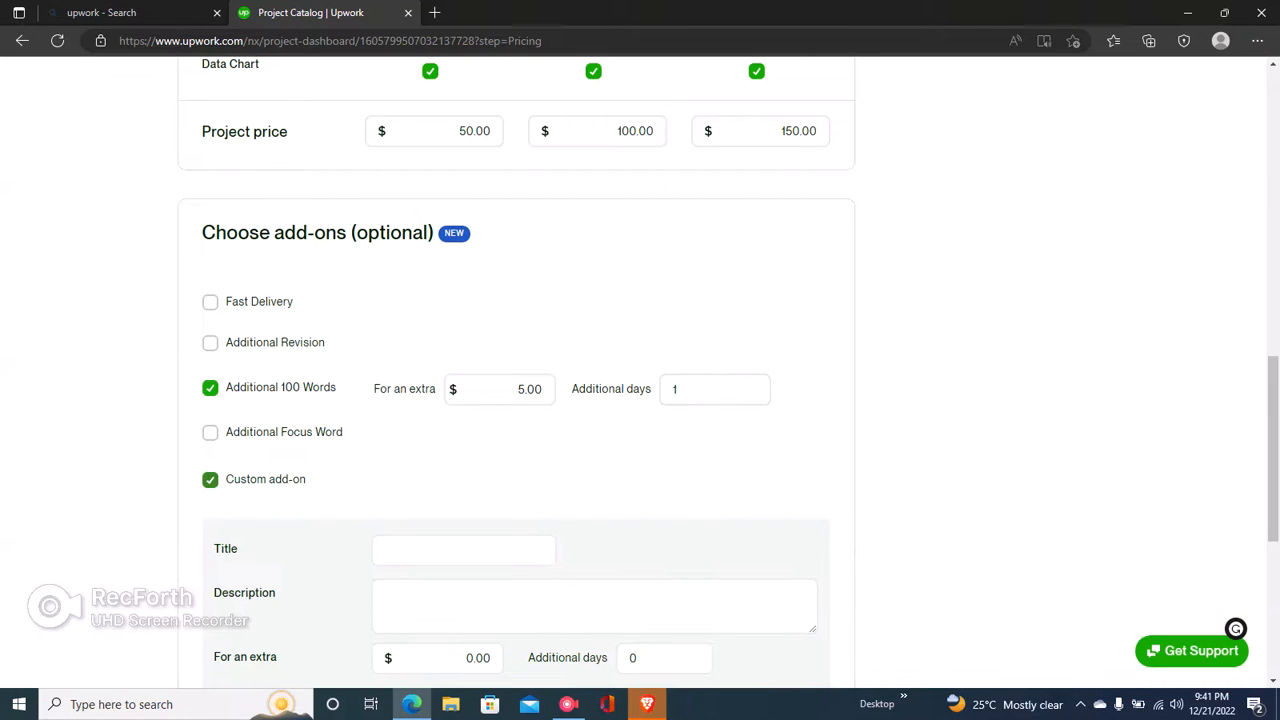
scroll(640, 400, down, 3)
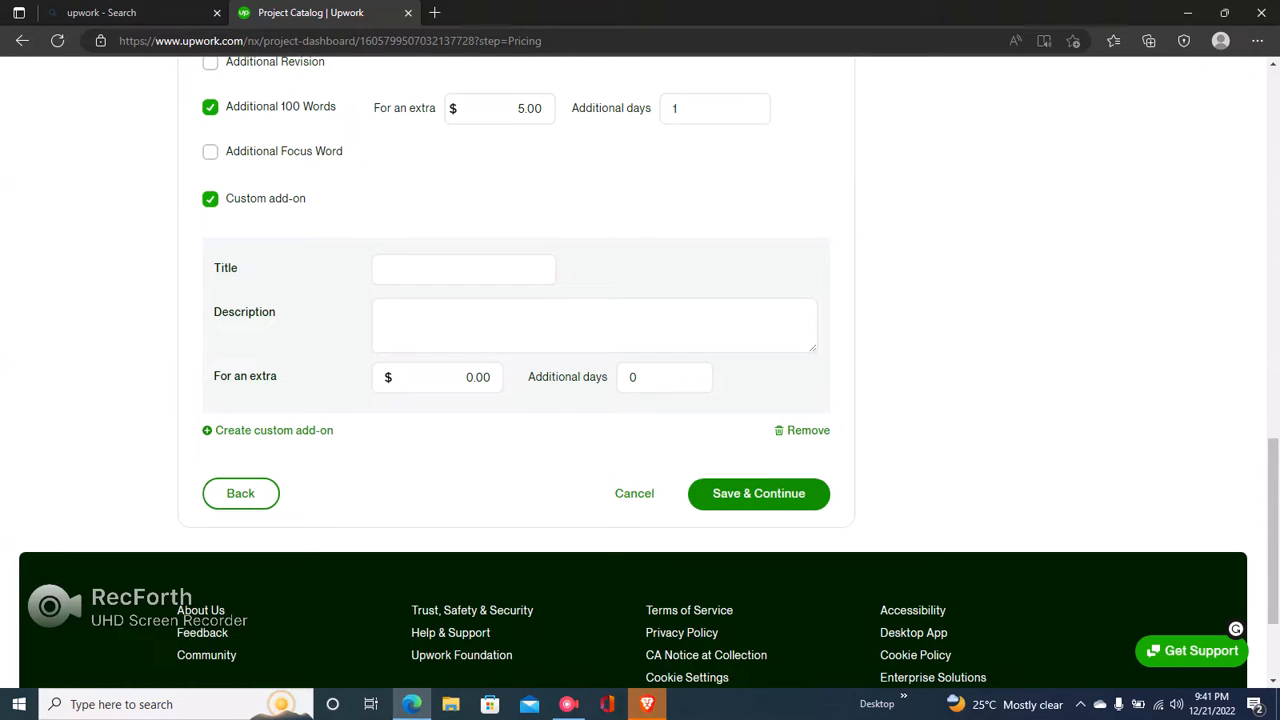
click(759, 494)
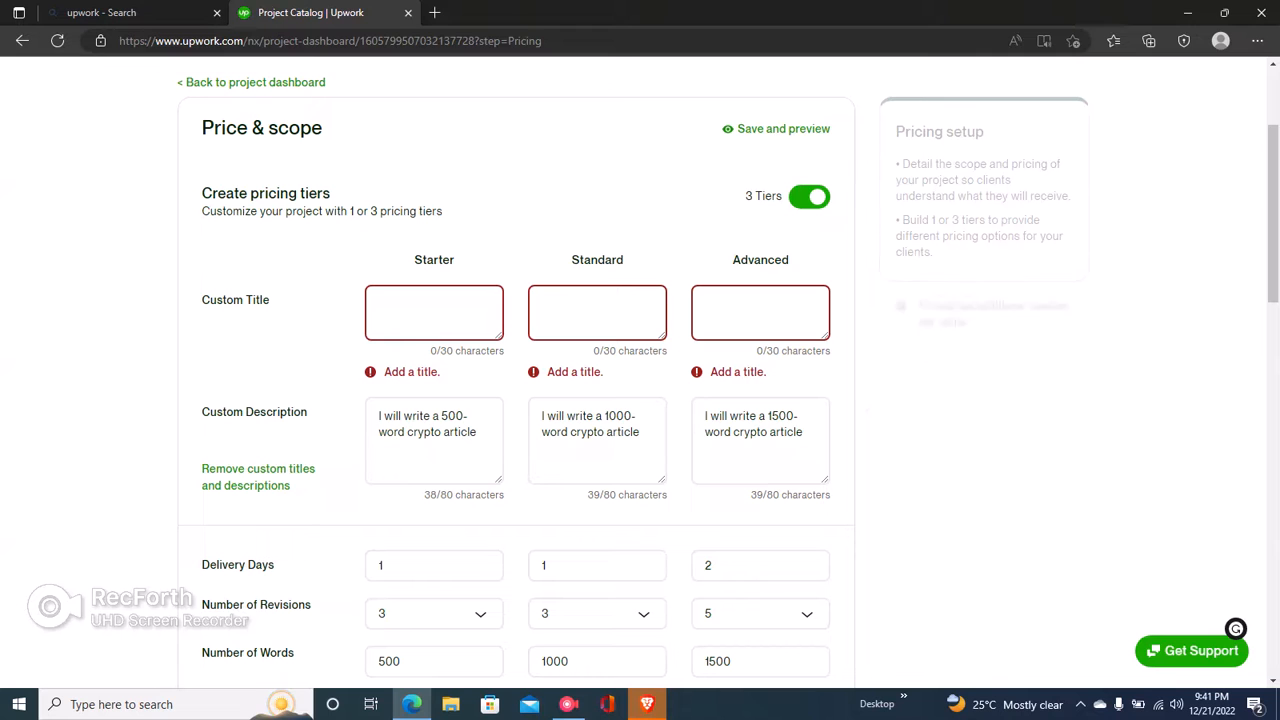
Enter the custom tier titles "starter" for Starter, "standard" for Standard and "advanced" for Advanced.
click(434, 312)
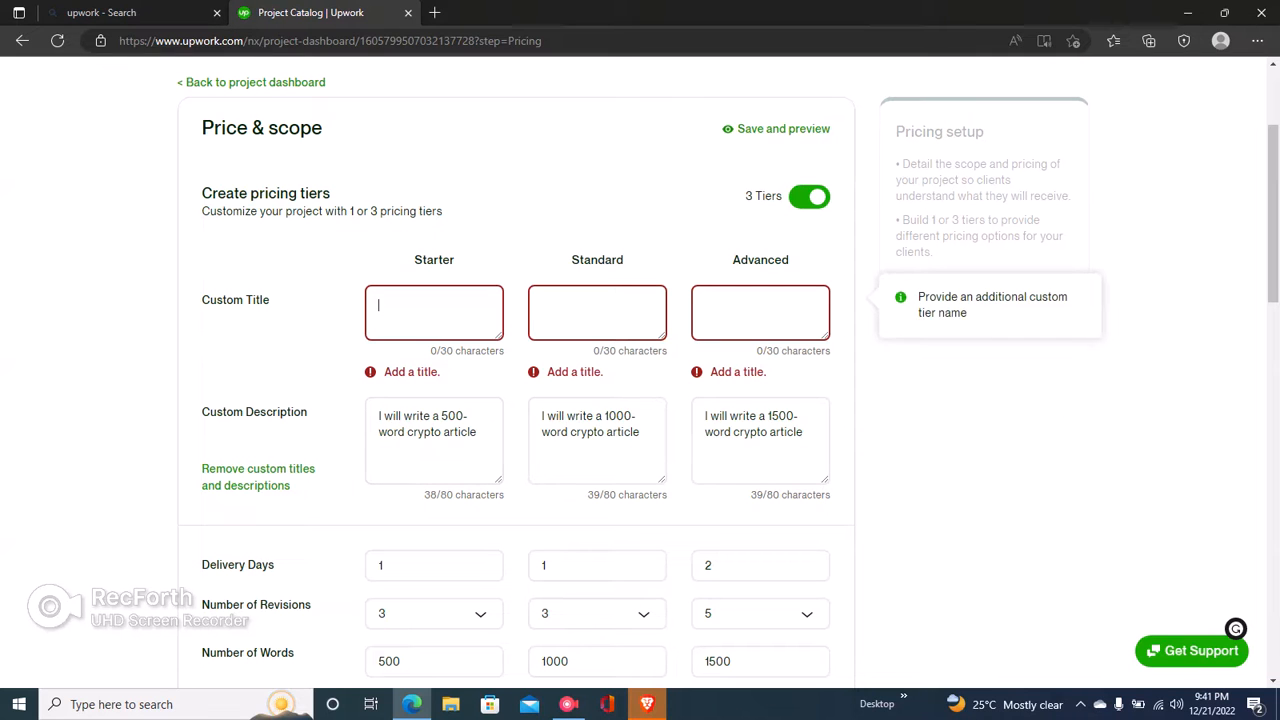
text(starter)
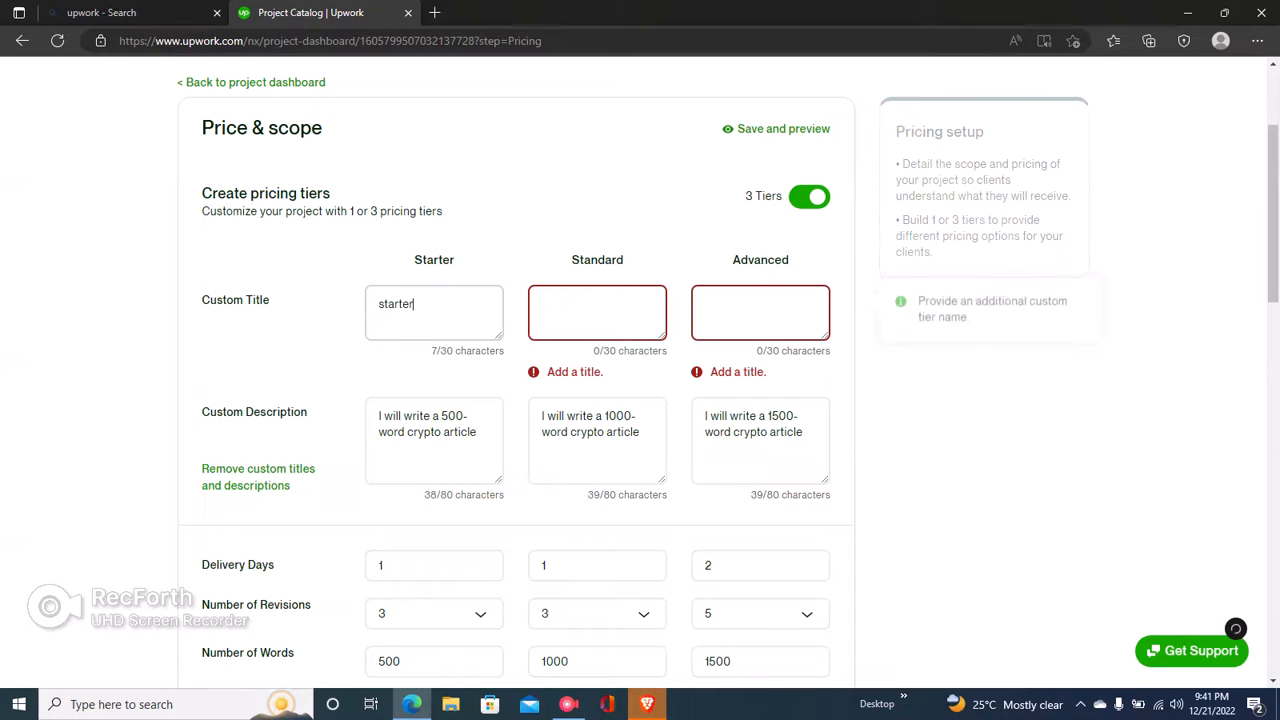
click(597, 312)
text(st)
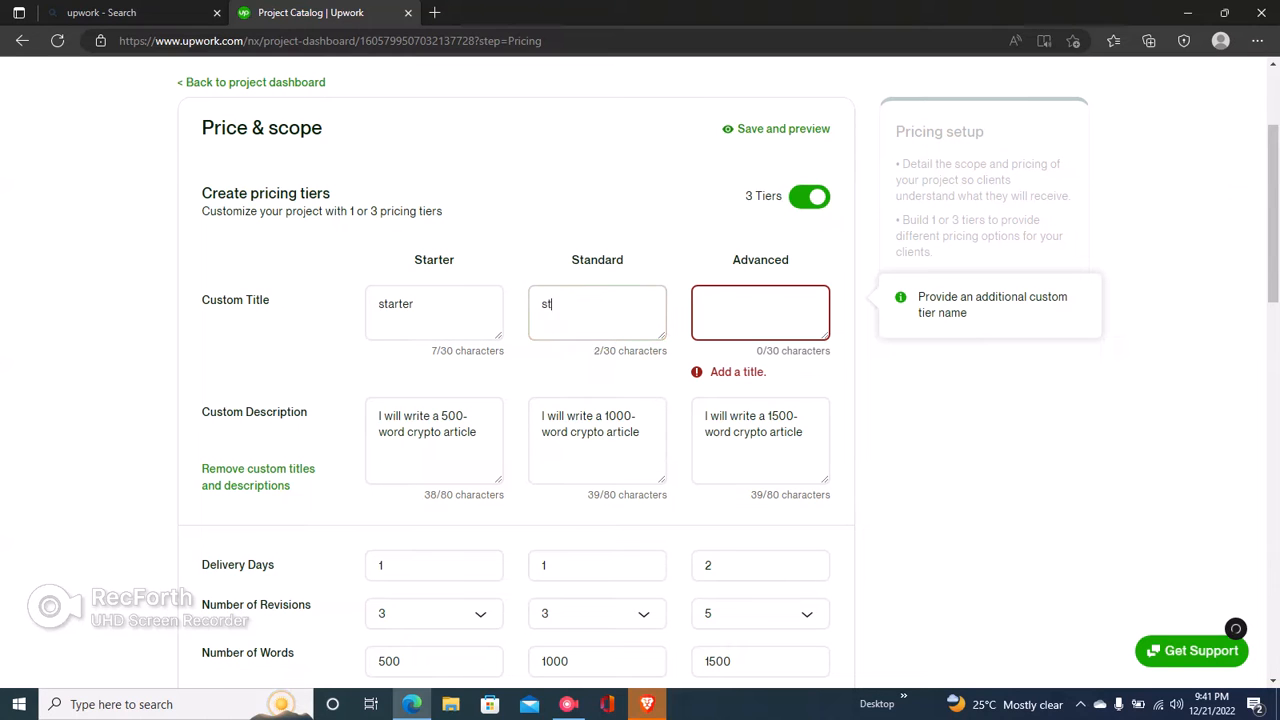
text(andard)
key(Tab)
text(adv)
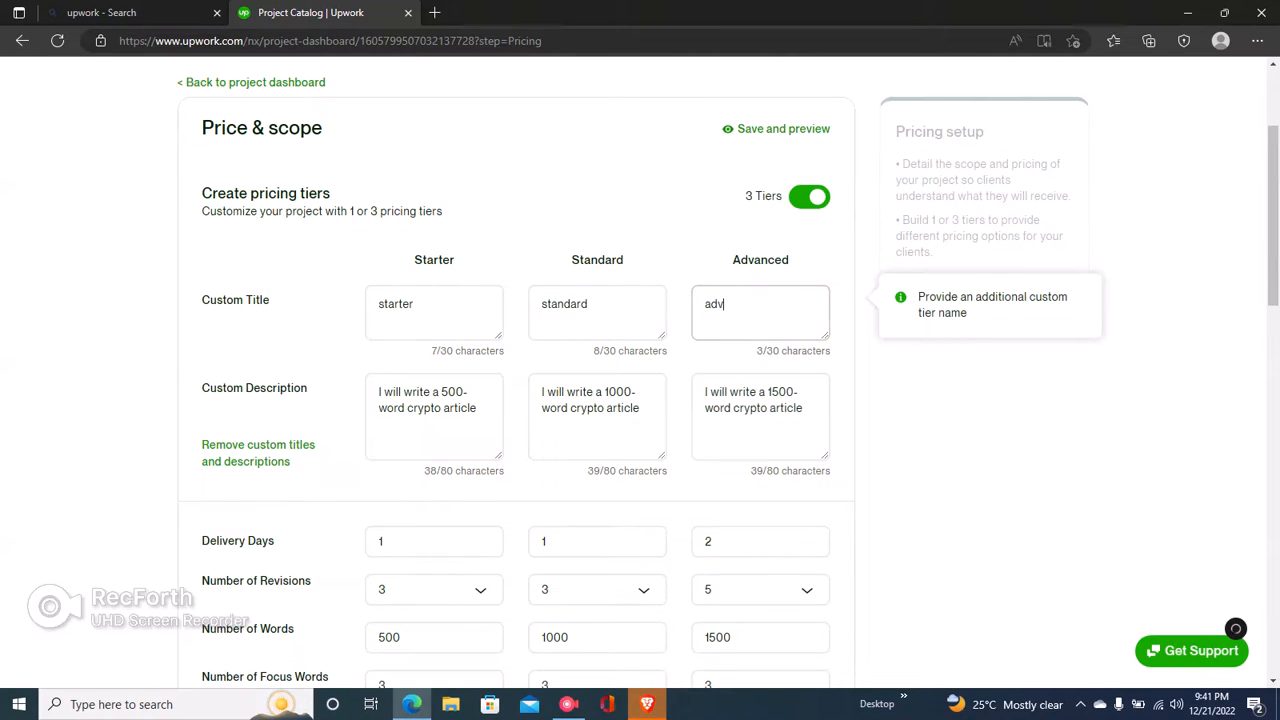
text(anced)
Remove the blank custom add-on and save the pricing details to continue to the gallery.
scroll(640, 400, down, 15)
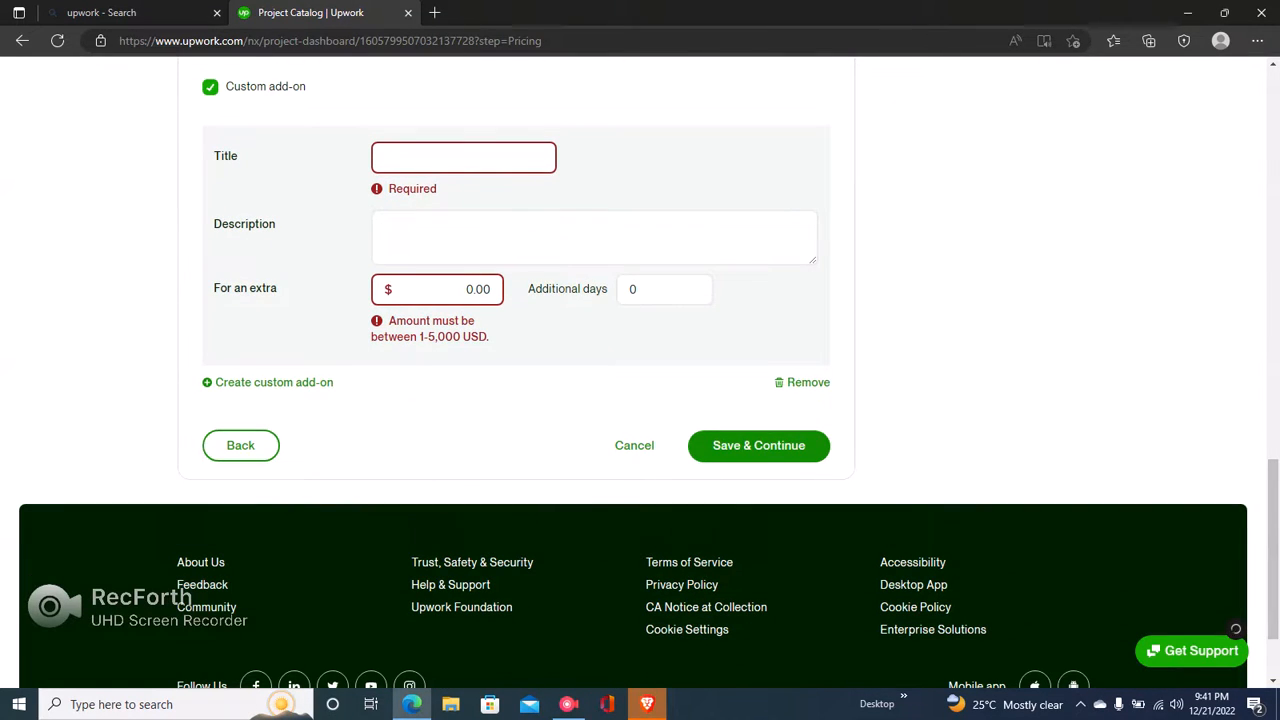
click(210, 87)
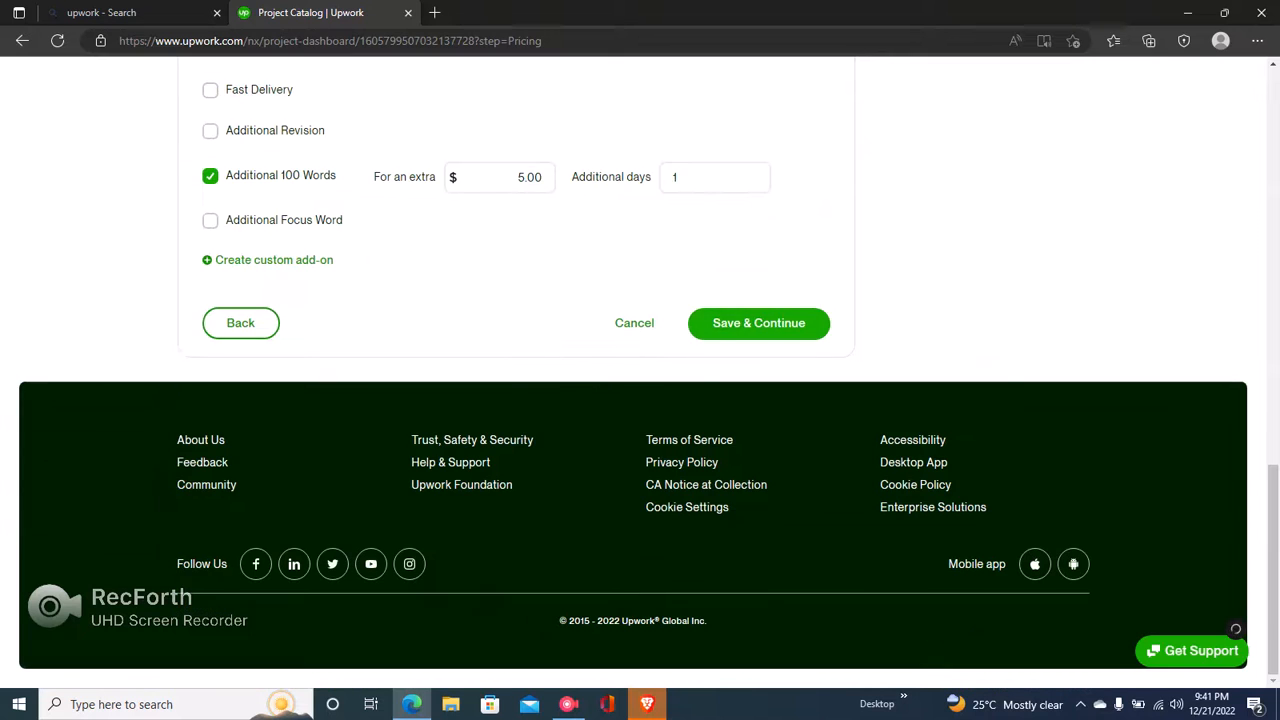
click(758, 323)
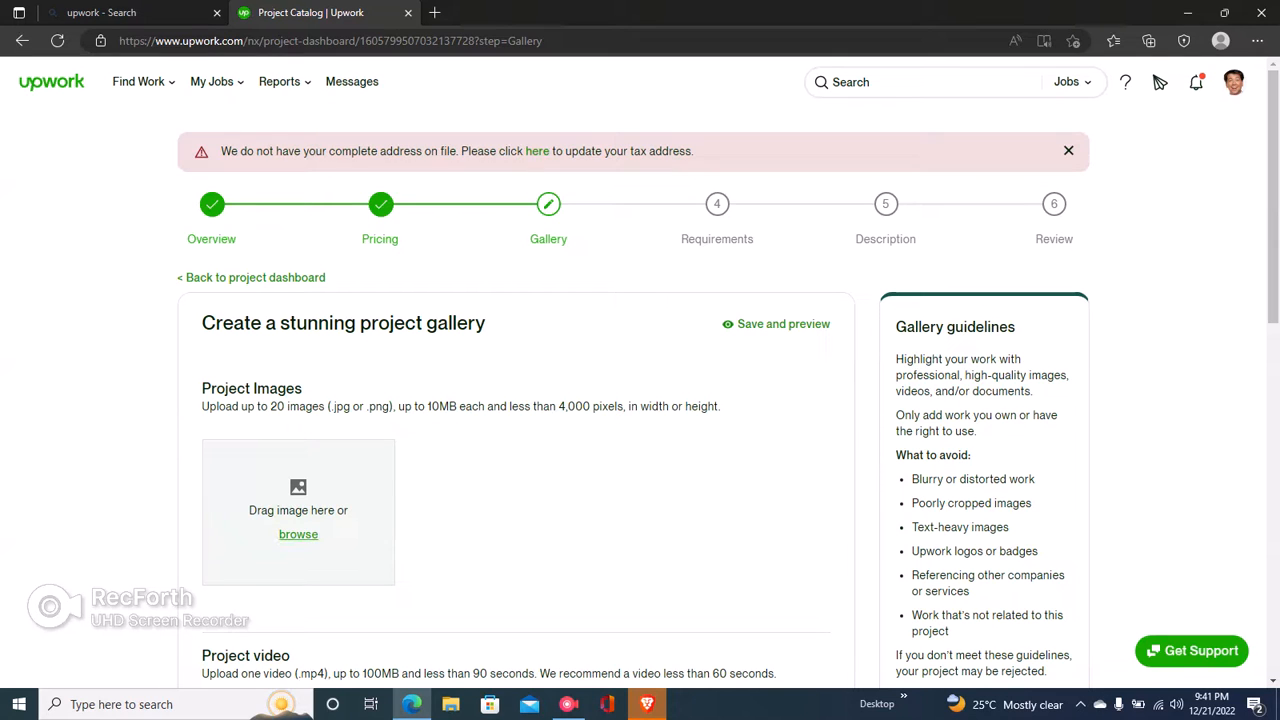
Upload the image "download" from the Desktop as a project image, shifting the crop frame to centre the face.
click(298, 534)
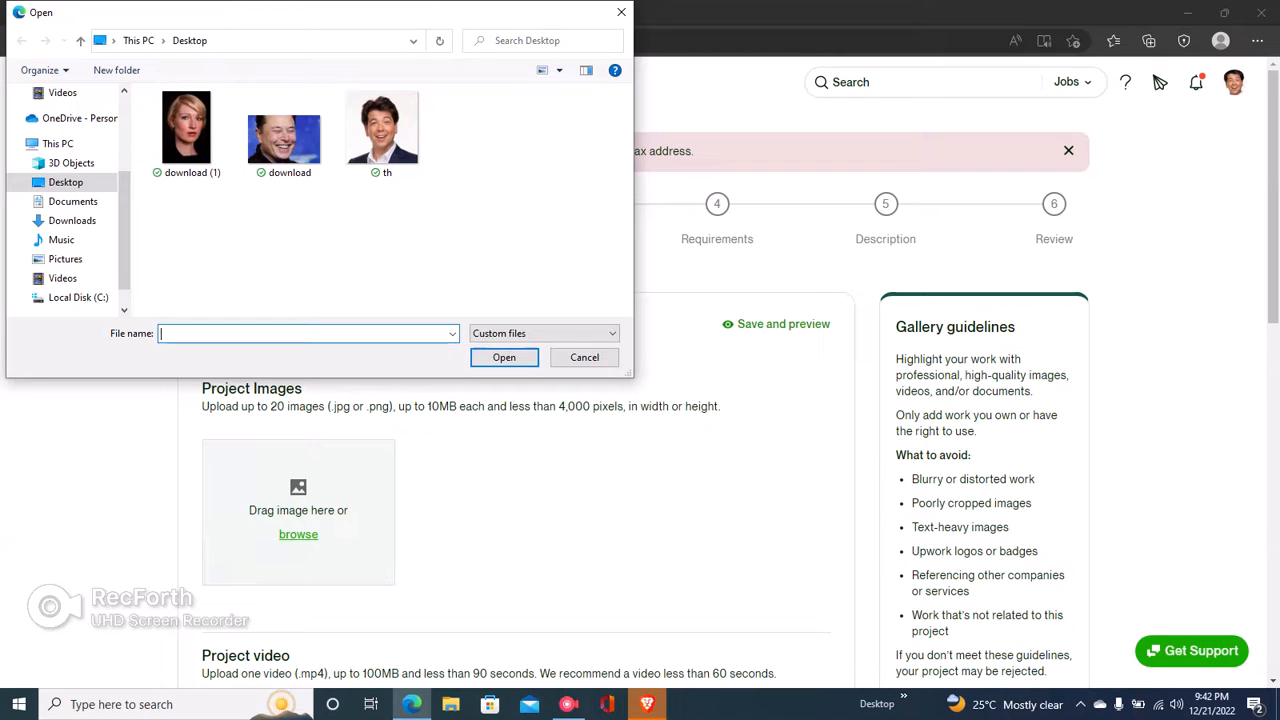
click(284, 130)
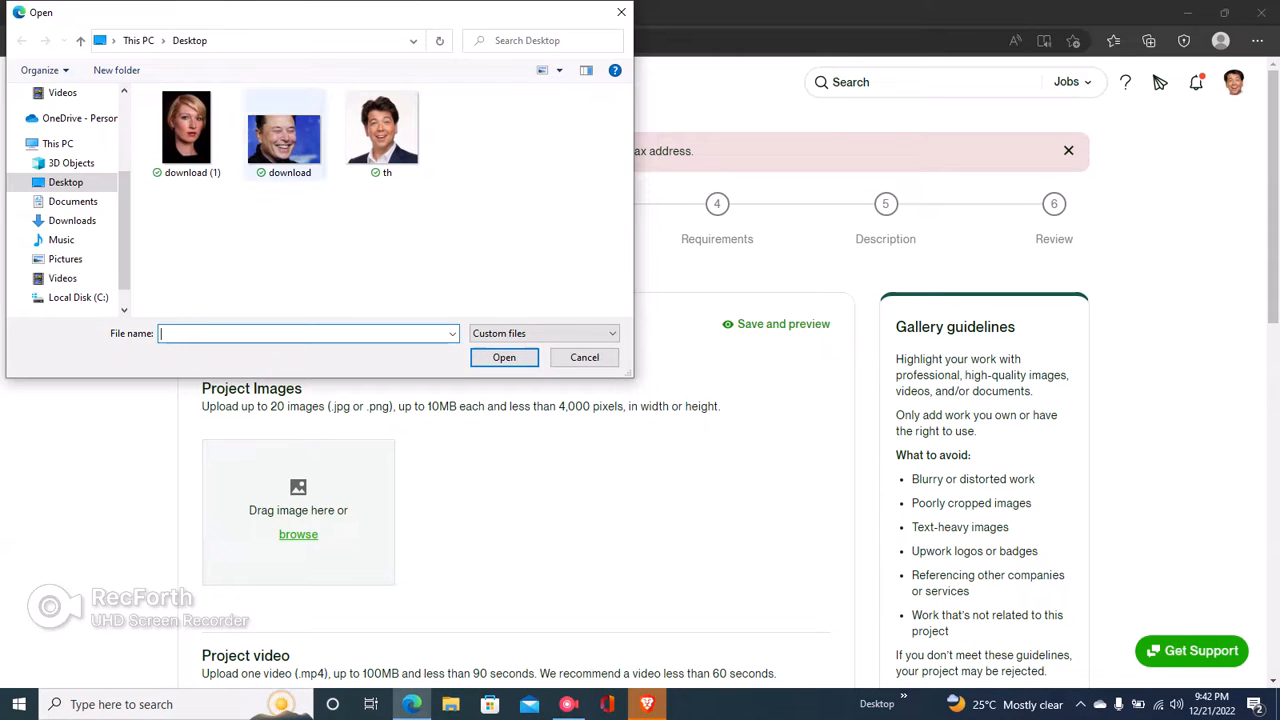
click(284, 138)
click(504, 357)
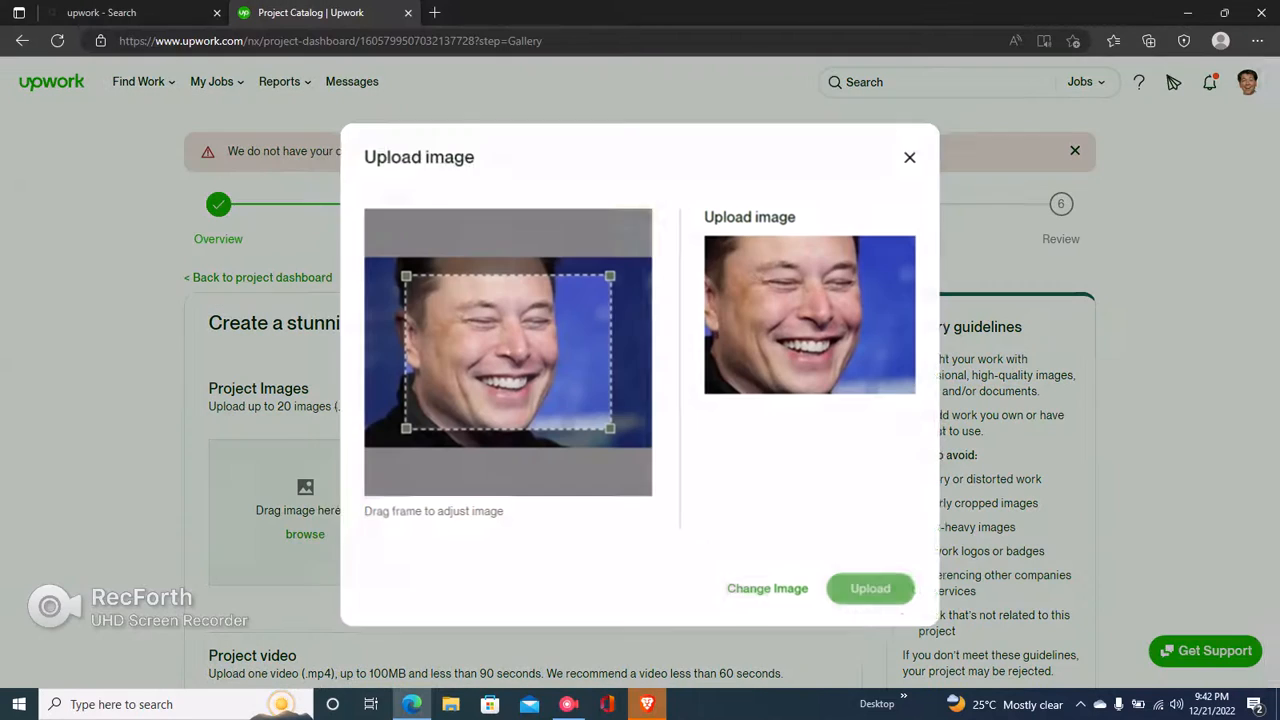
drag(502, 350, 481, 345)
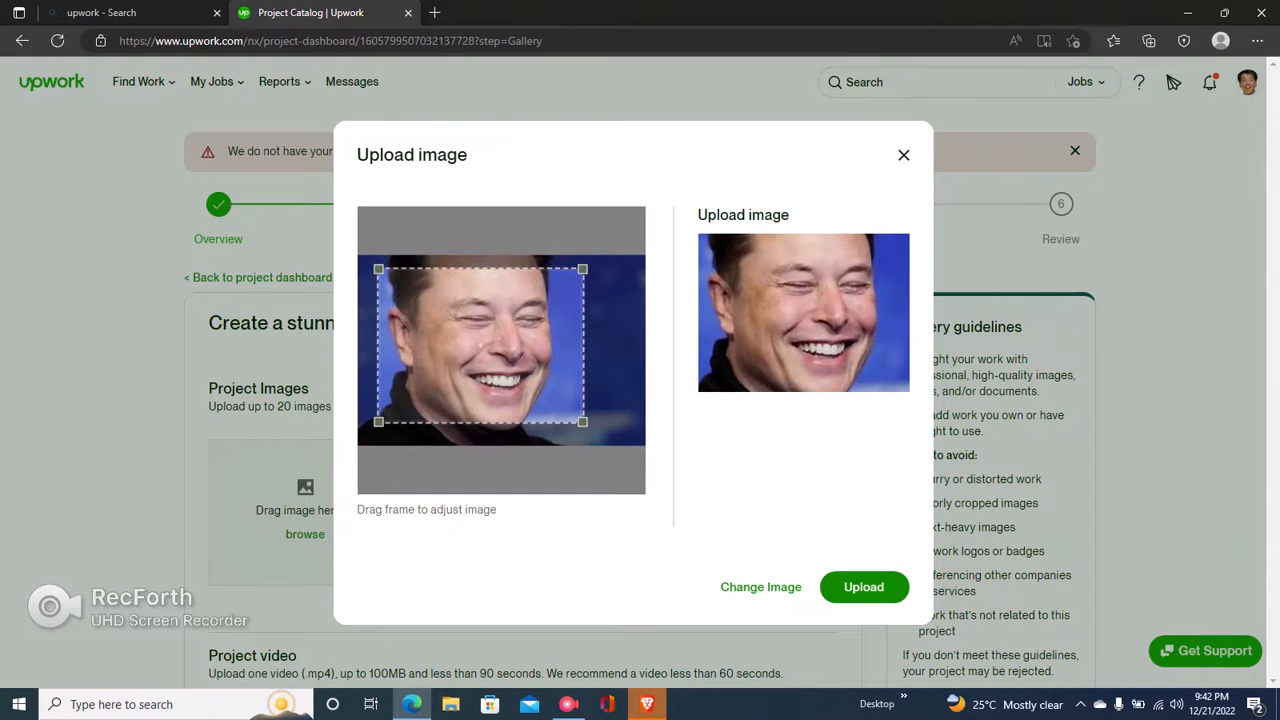
click(864, 587)
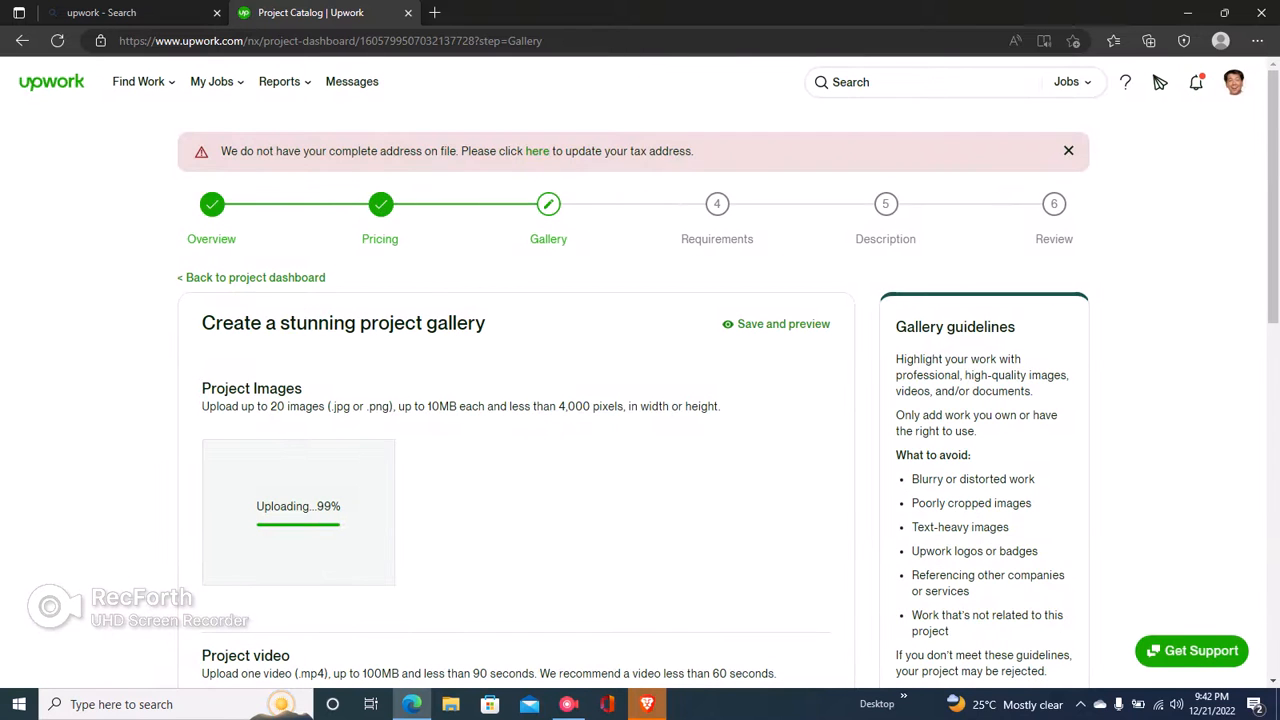
scroll(1160, 82, down, 5)
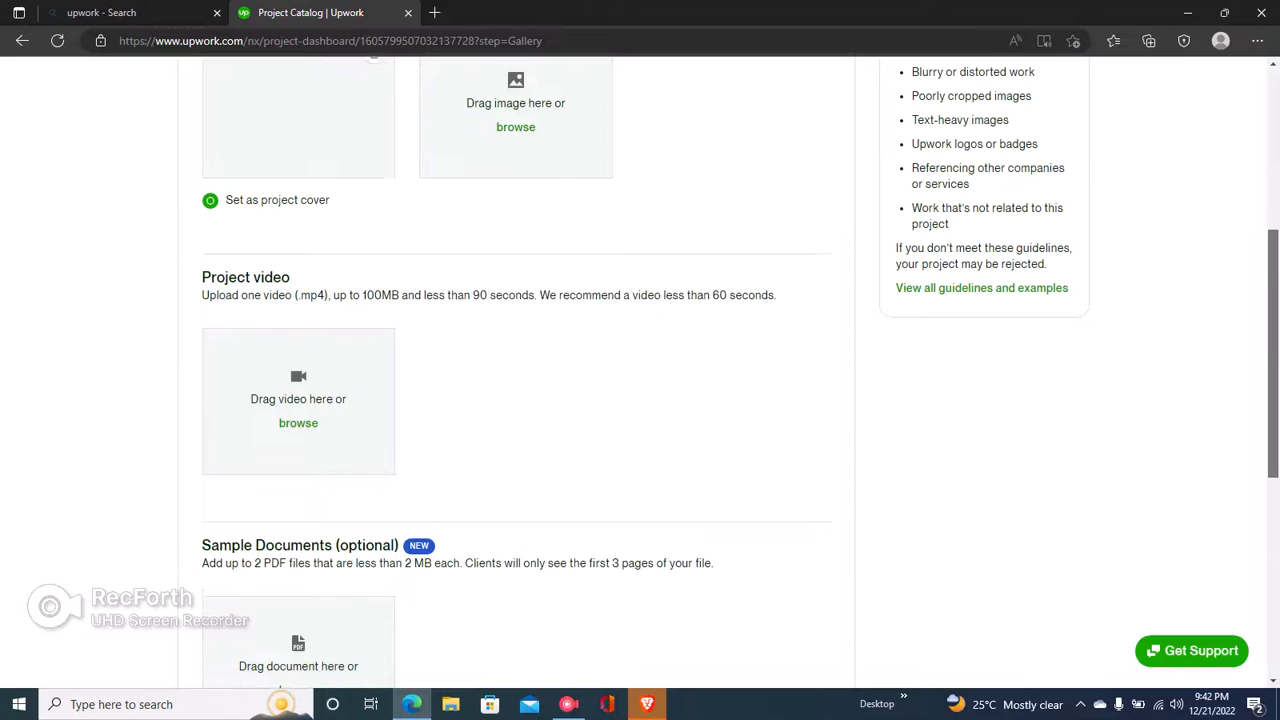
scroll(640, 373, down, 1)
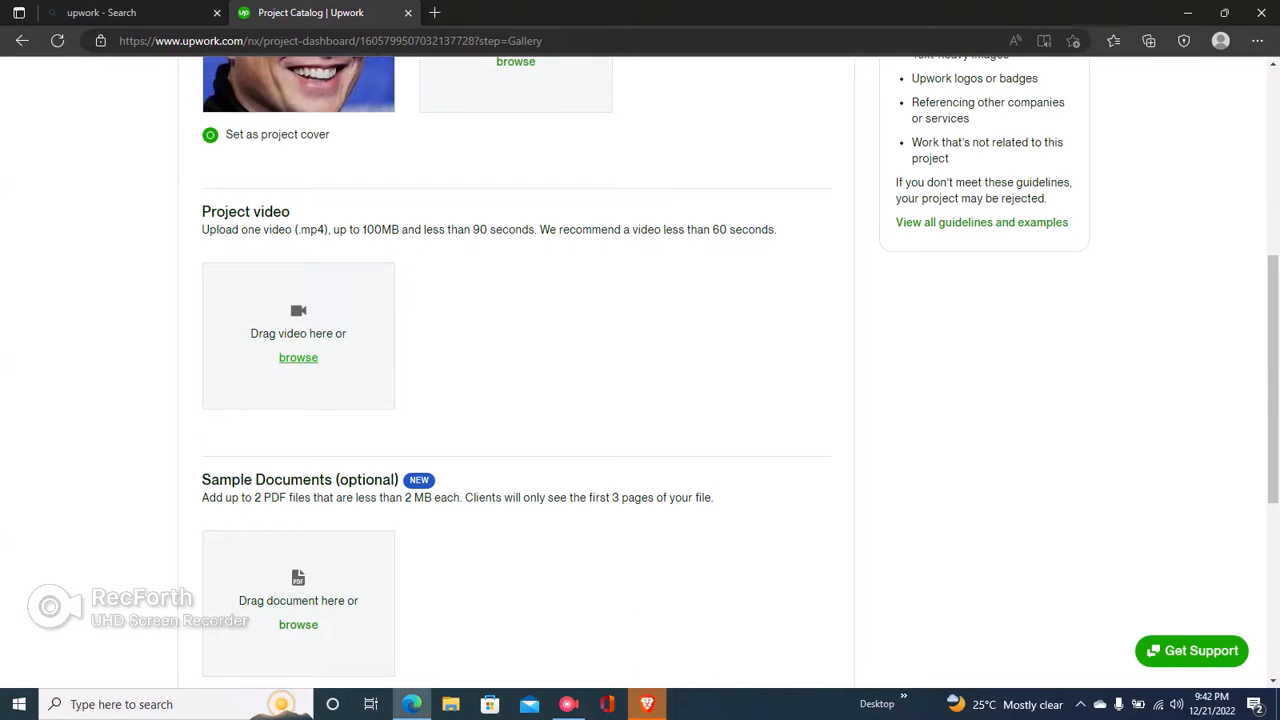
click(298, 357)
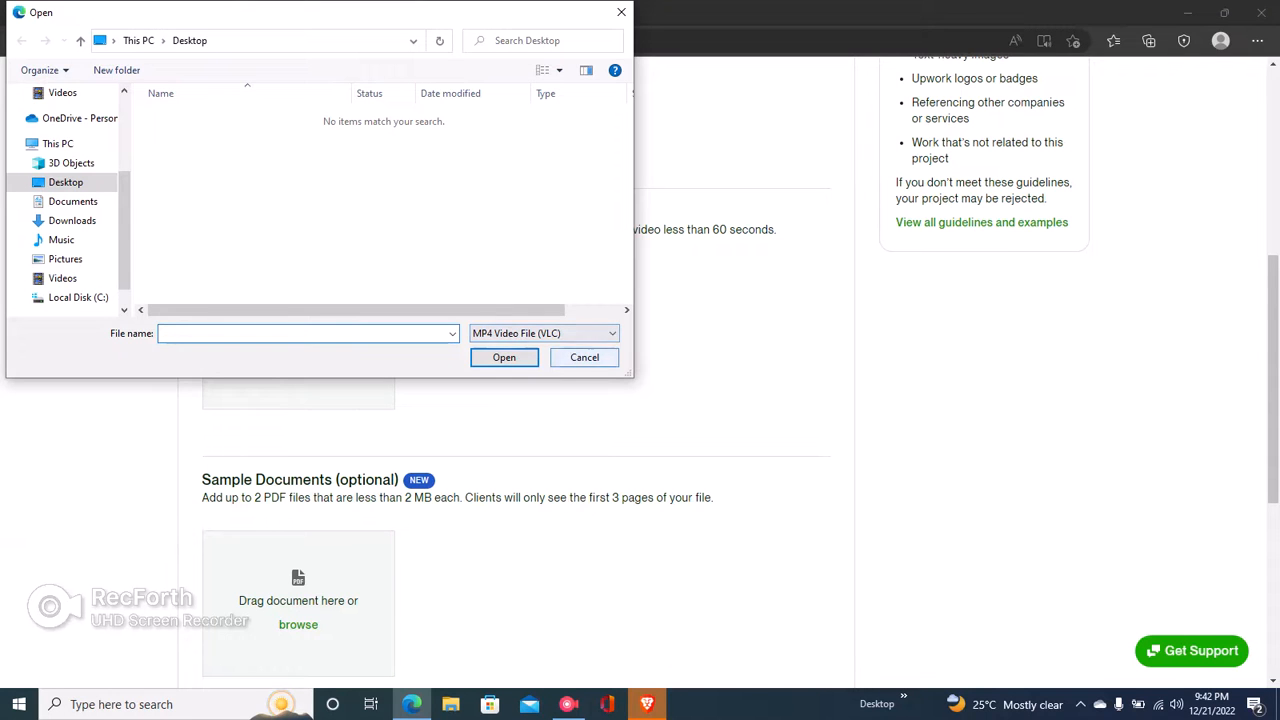
click(585, 357)
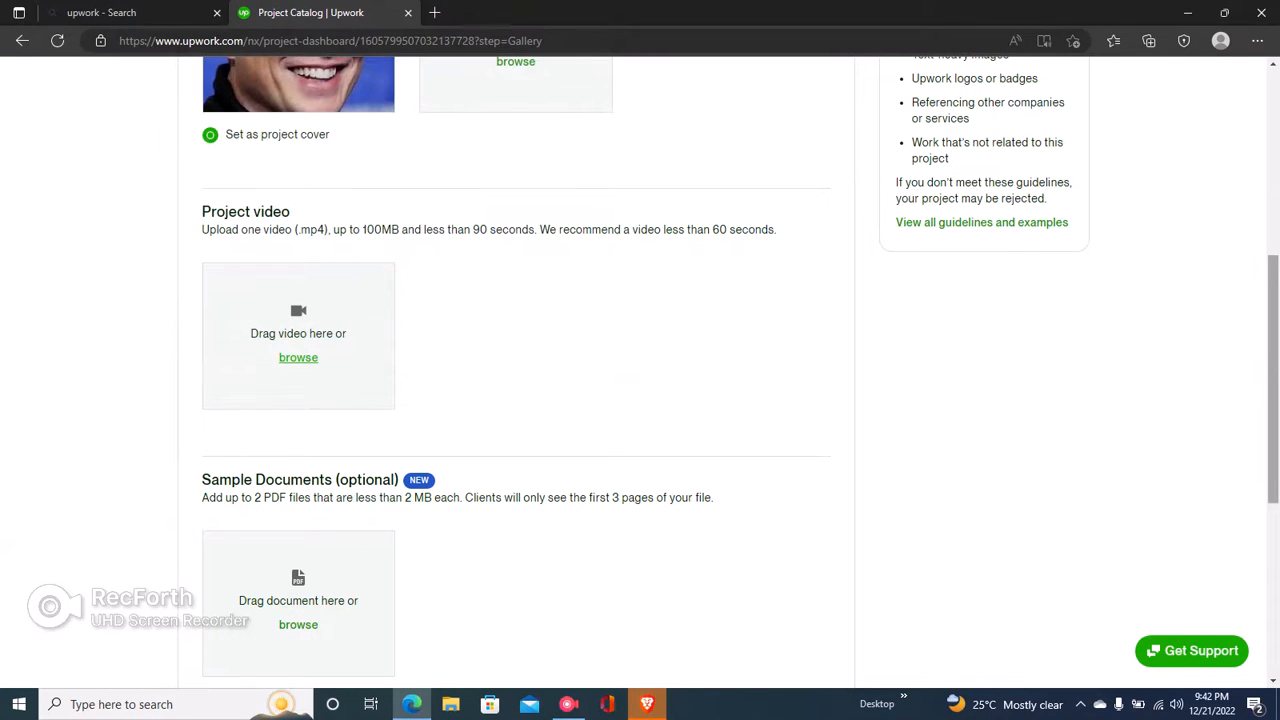
Leave the project video and sample documents empty and continue from the gallery to the client requirements.
scroll(640, 370, down, 2)
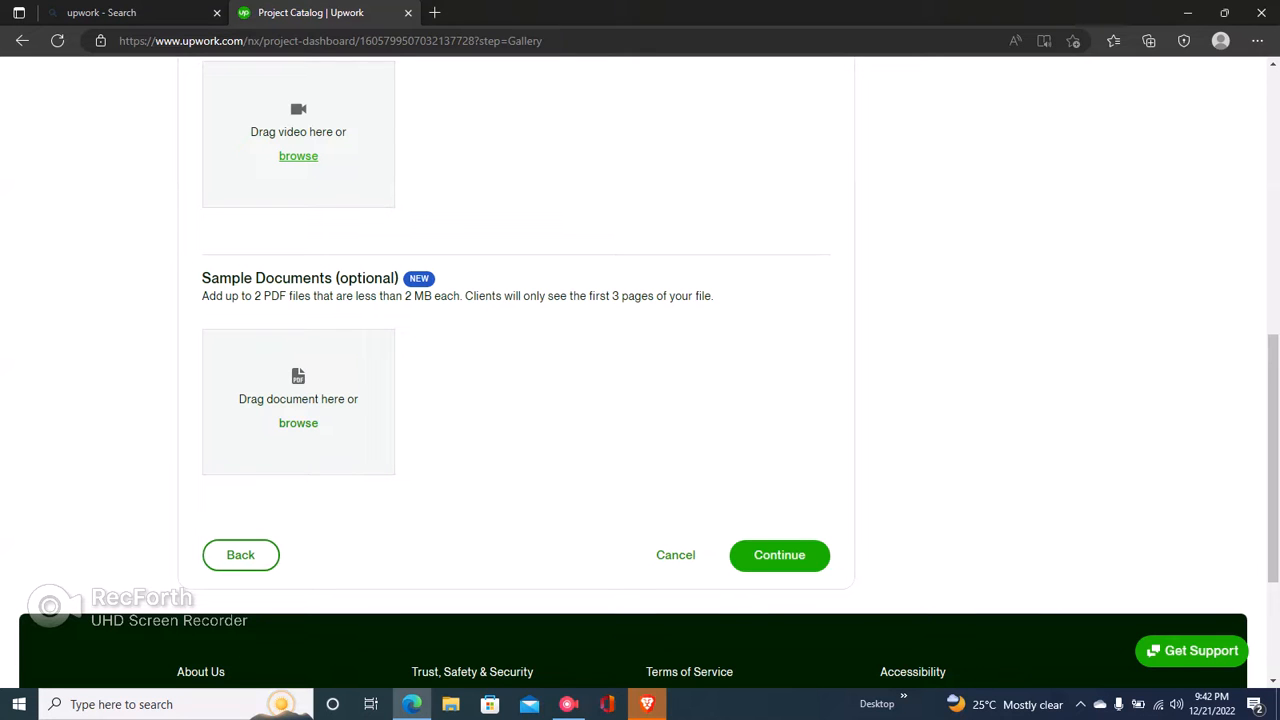
click(779, 555)
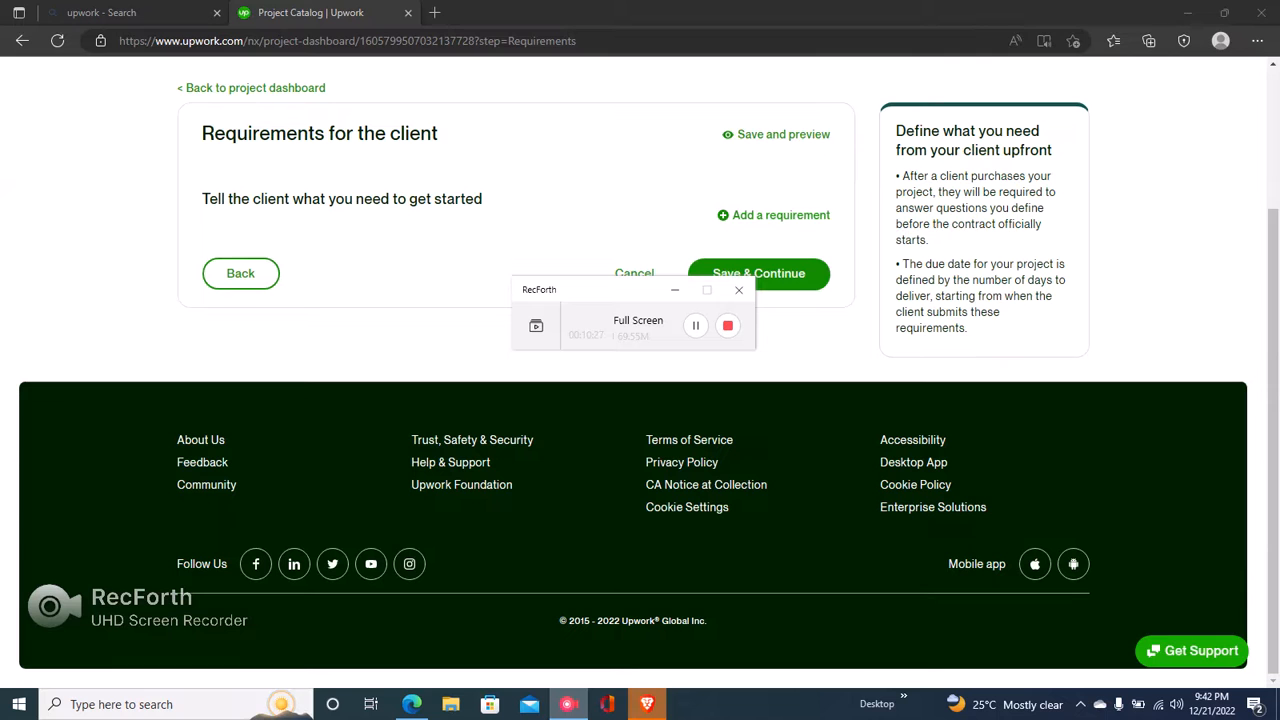
drag(1273, 440, 1273, 302)
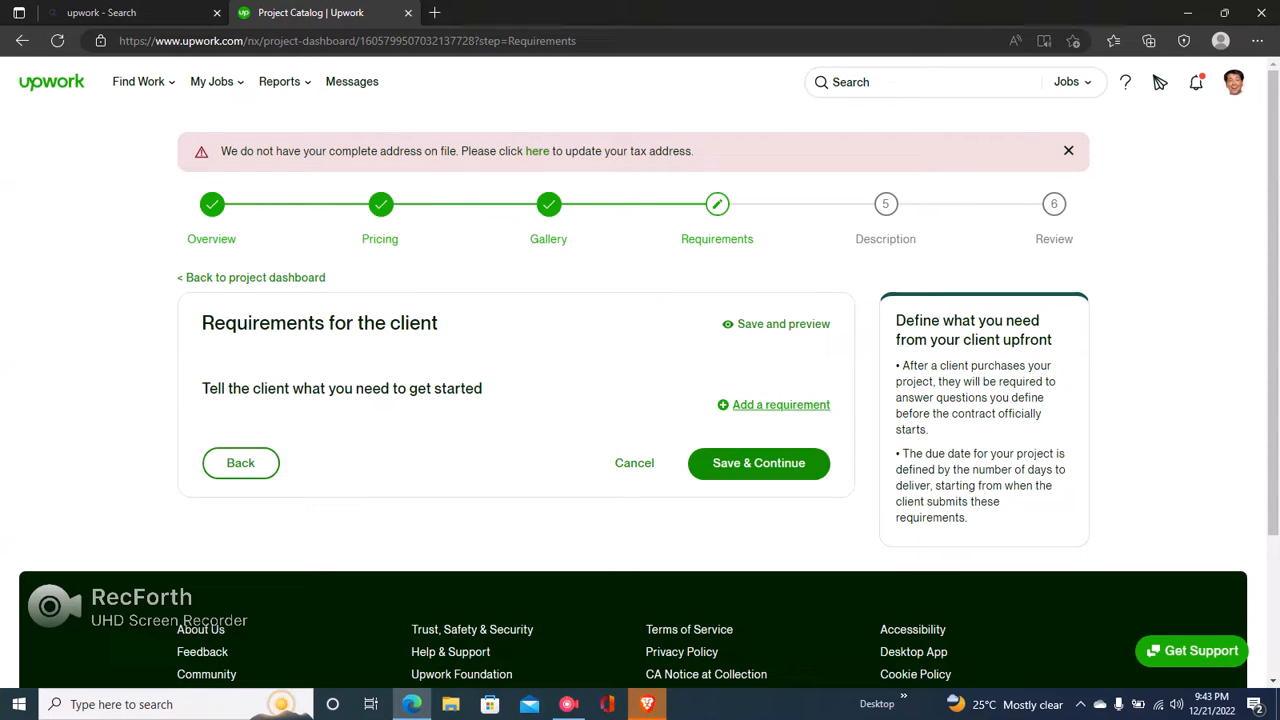
Create a free-text client requirement reading "Hi, thanks for clicking on my project. What would you like me to work on?".
click(781, 404)
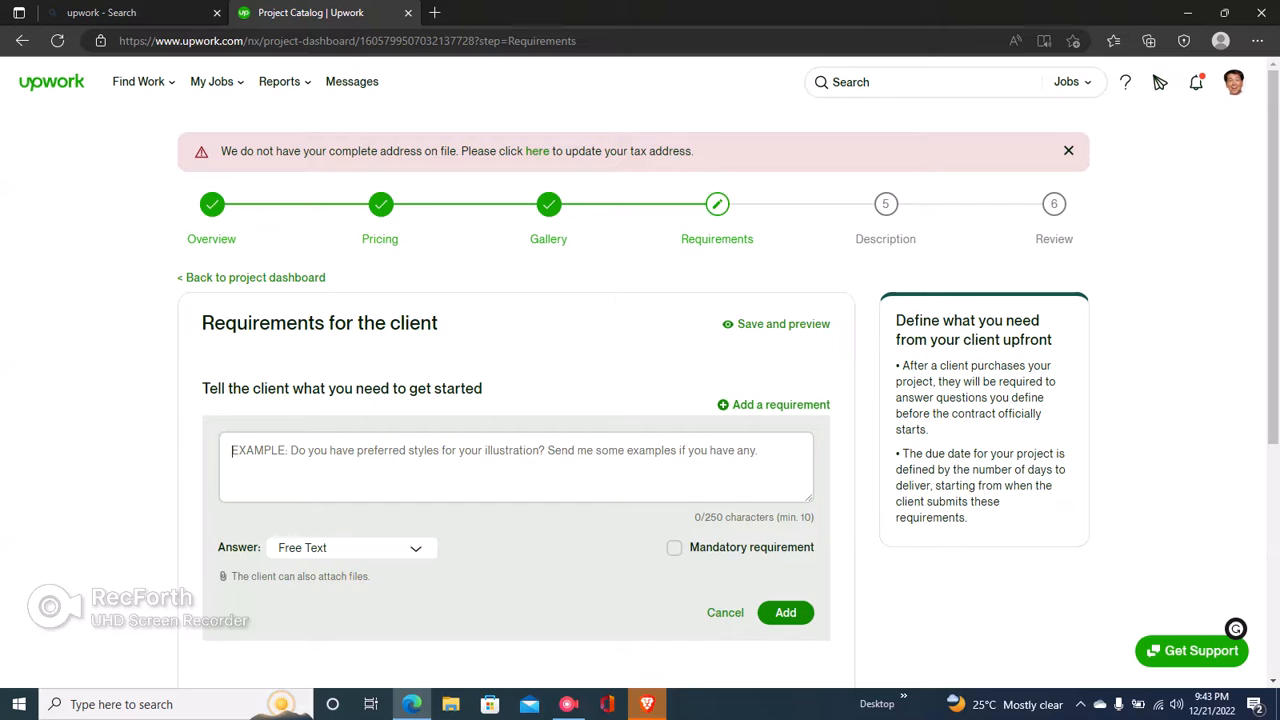
text(Hi, thanks for clicking on my project.)
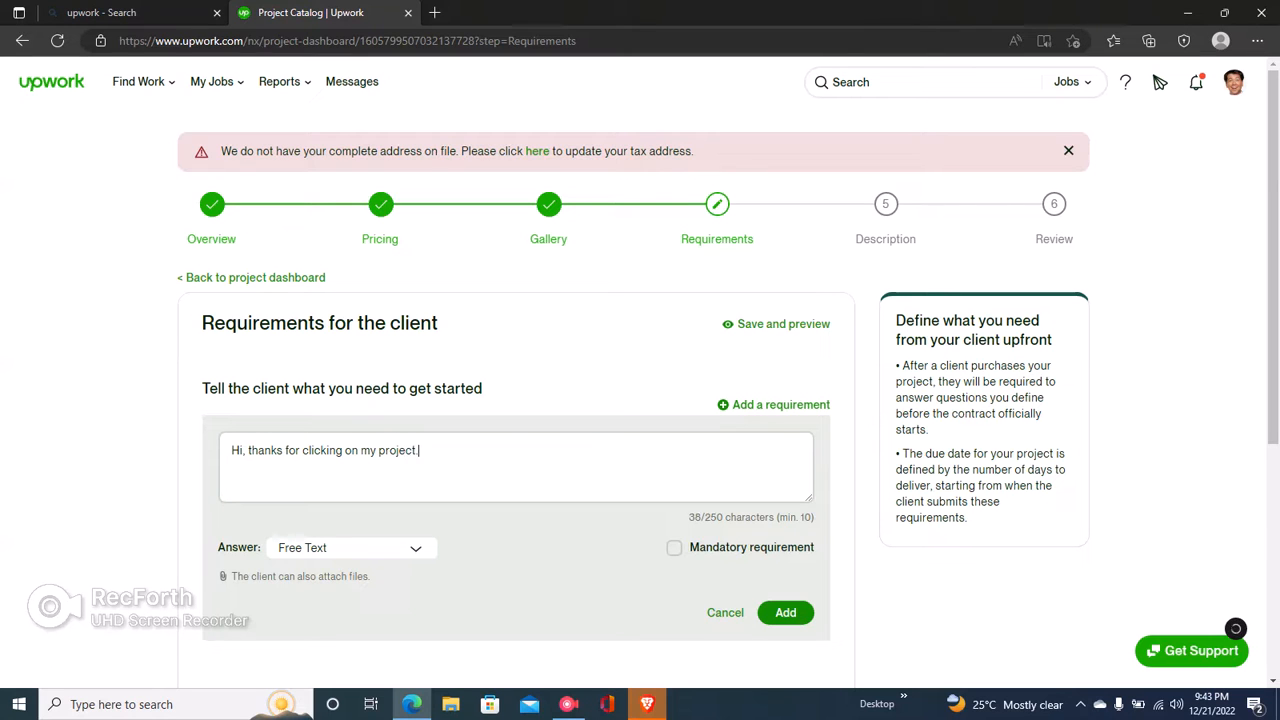
text( What wouldy)
text(poui)
key(BackSpace)
key(BackSpace)
key(BackSpace)
key(BackSpace)
key(BackSpace)
text(you like me to work on)
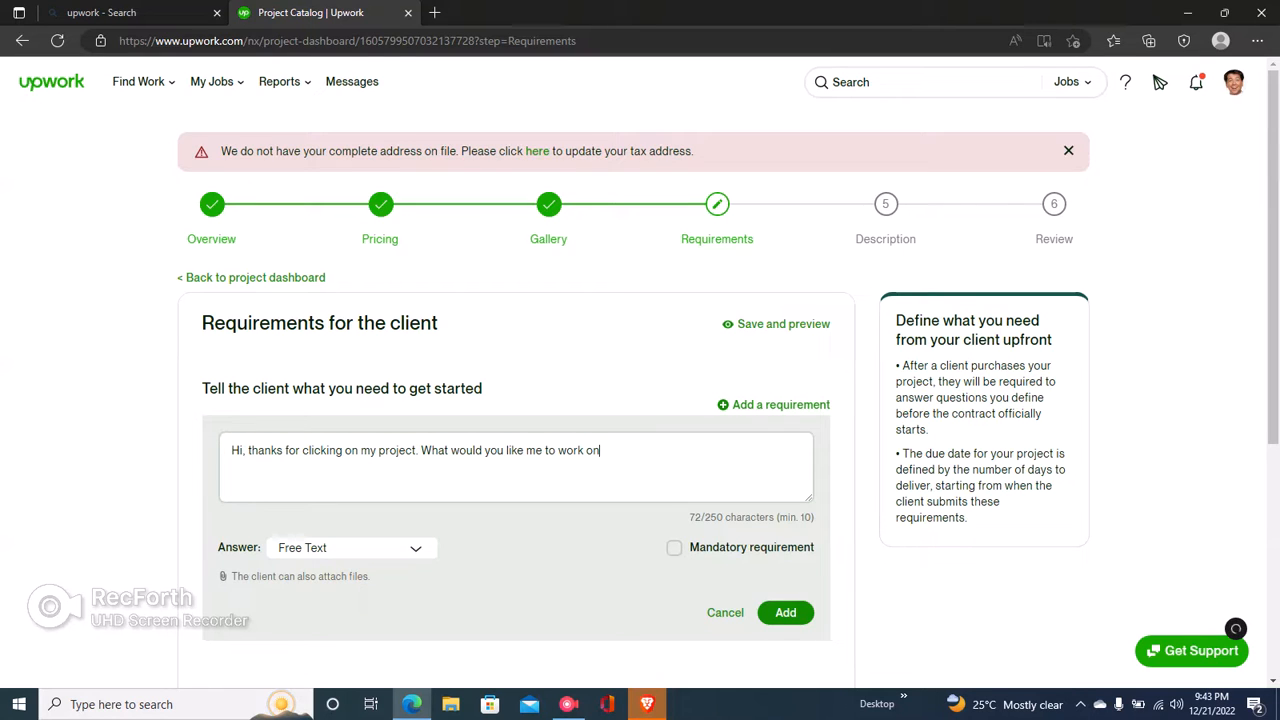
text(?)
Make the requirement mandatory, add it to the project, and save and continue to the project description.
click(674, 547)
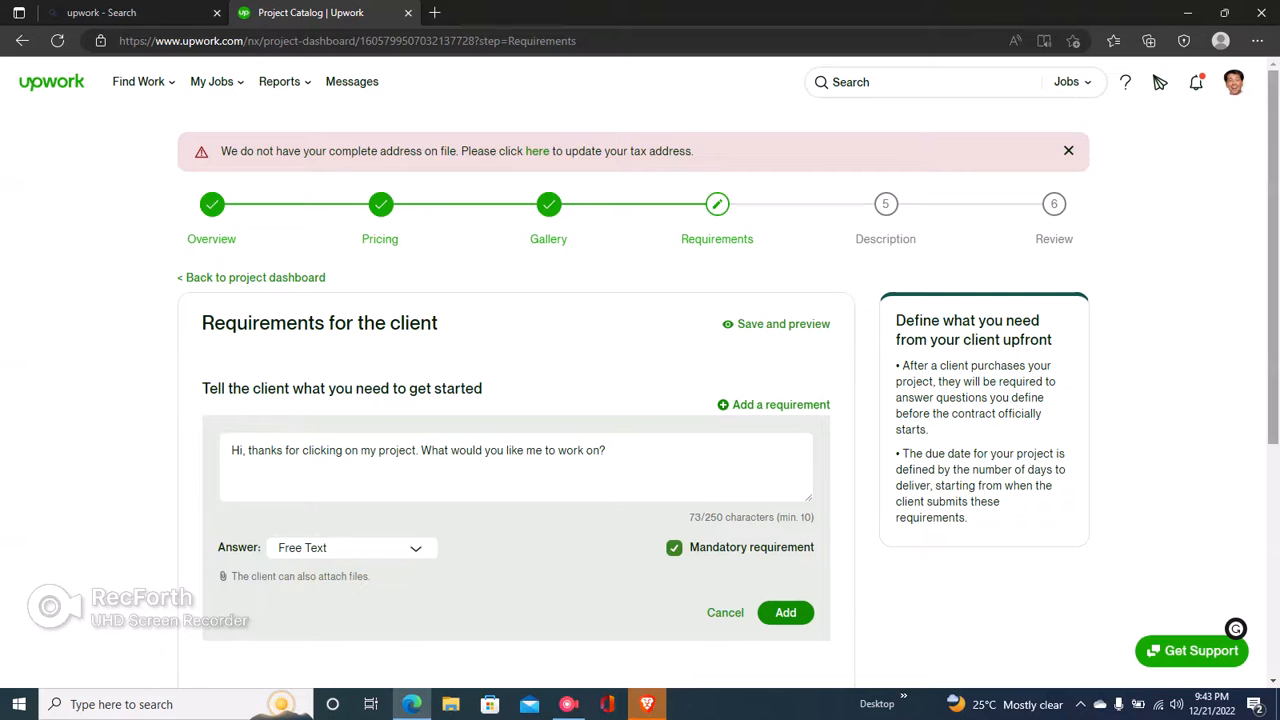
scroll(1159, 82, down, 1)
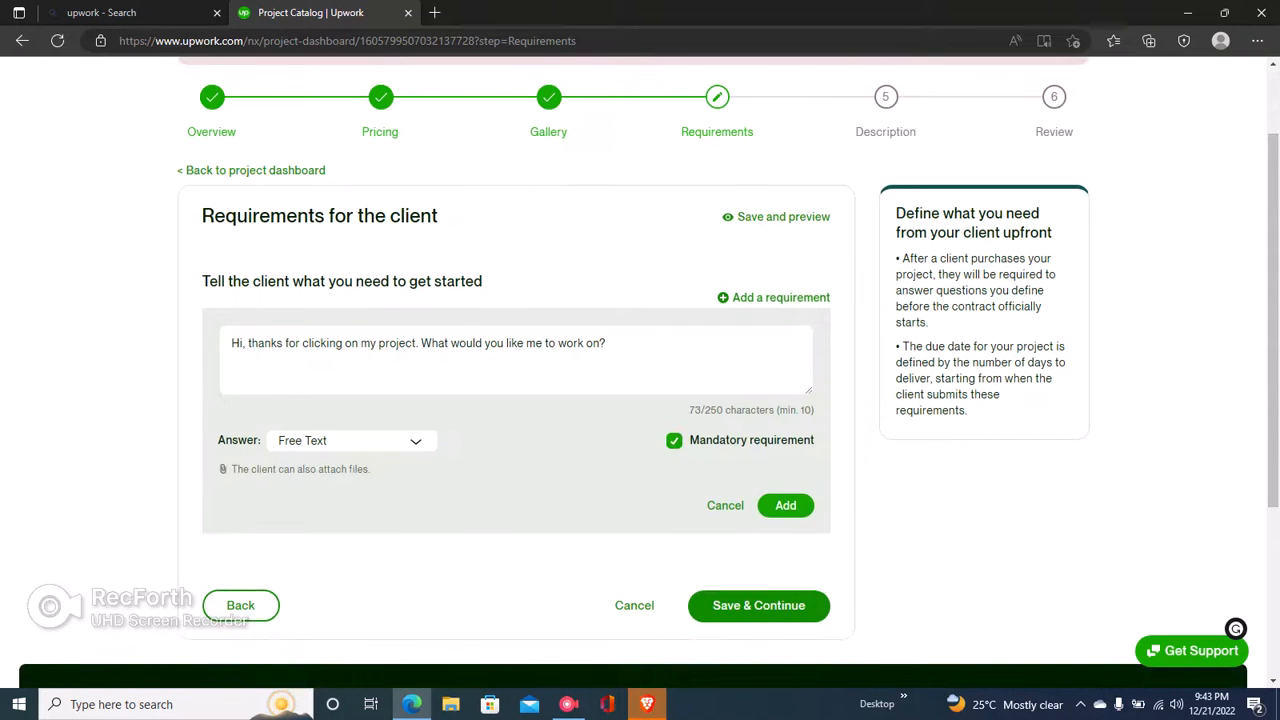
click(785, 505)
click(772, 391)
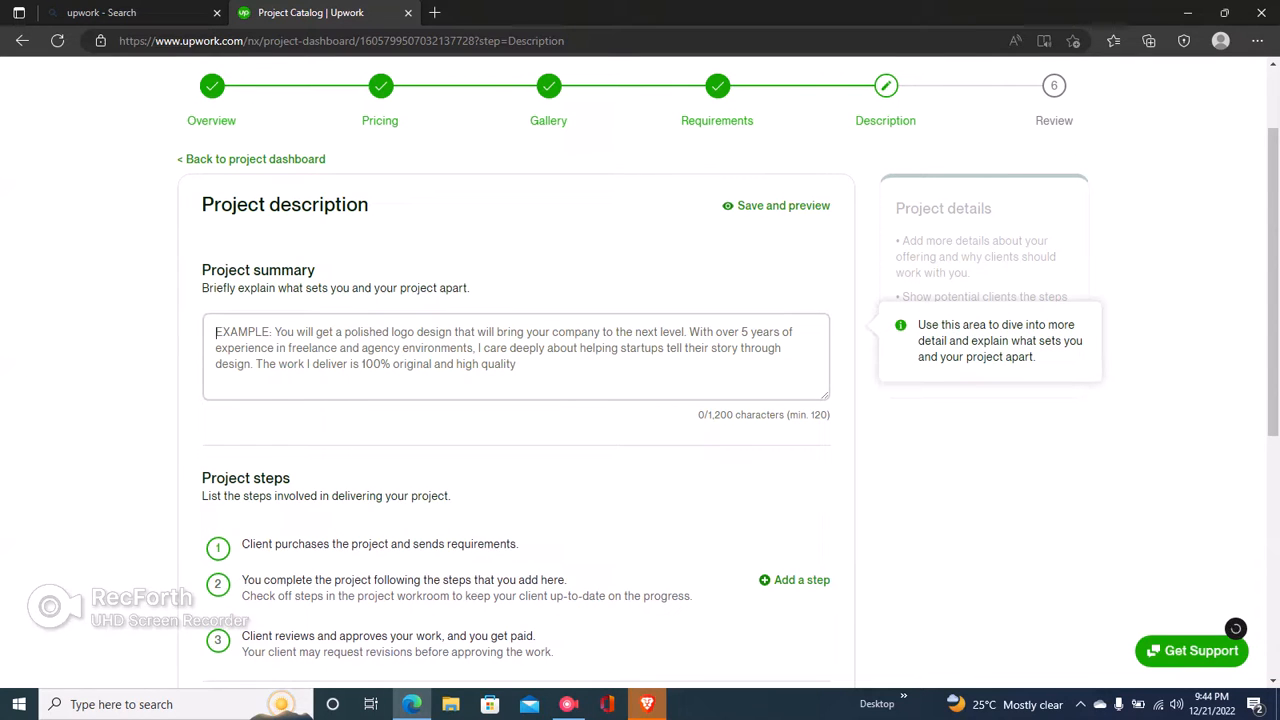
Write a project summary offering stellar crypto articles to beat the competition, stating "My crypto articles are 100% unique" and search engine optimized to rank on SERP.
text(I will create stellar crypto articles to help you standout and beat your competition. My articlesare 100% unique and search engine optimized to help you rank on SERP and get the results you need.)
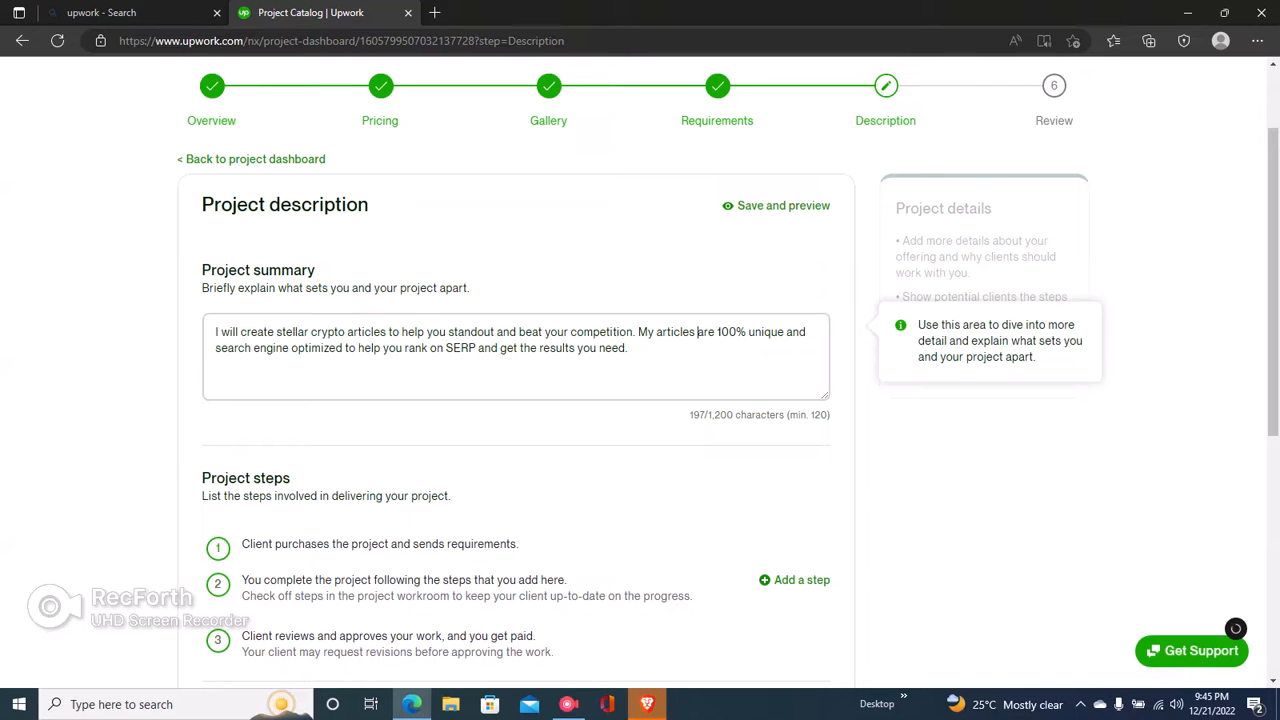
drag(310, 332, 387, 332)
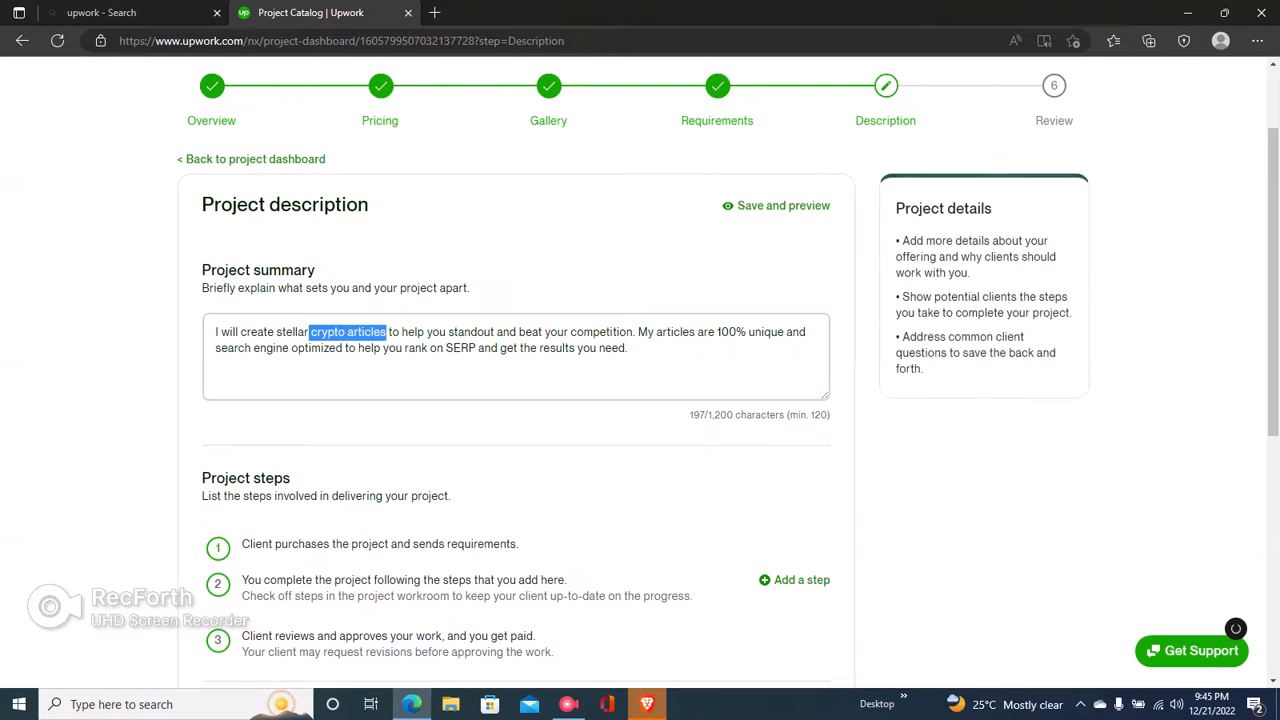
click(631, 349)
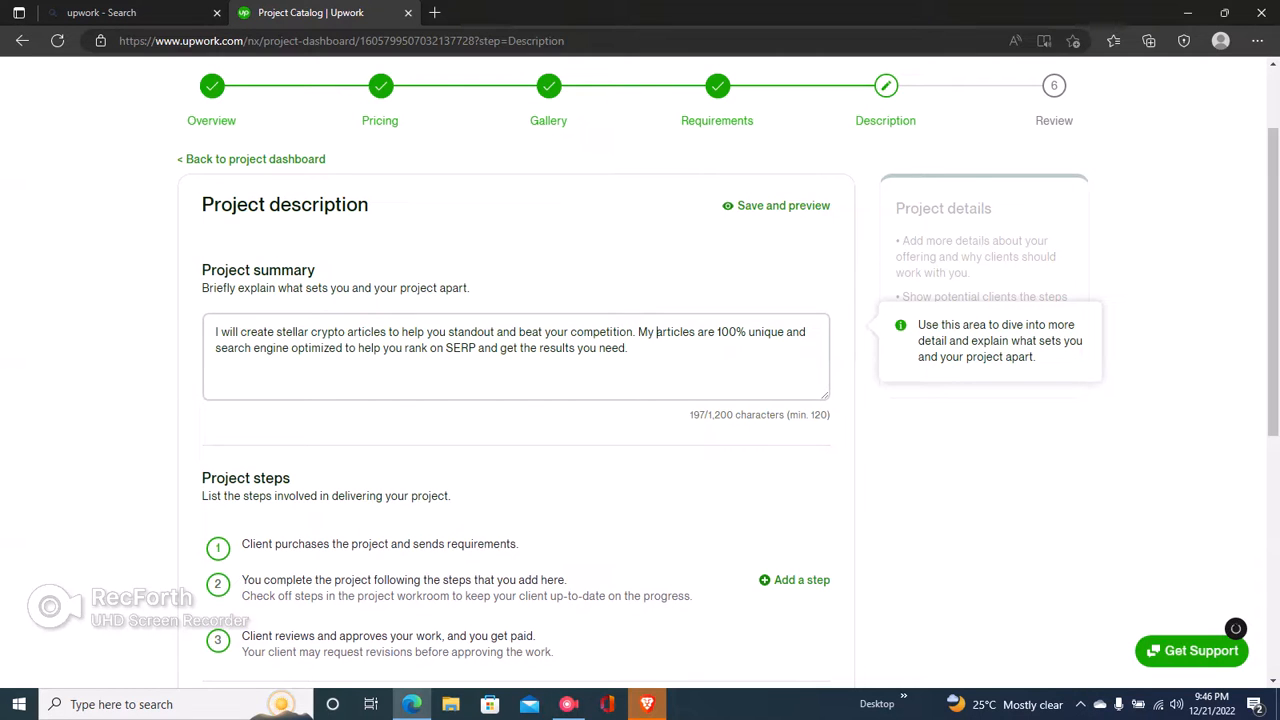
text(crypto )
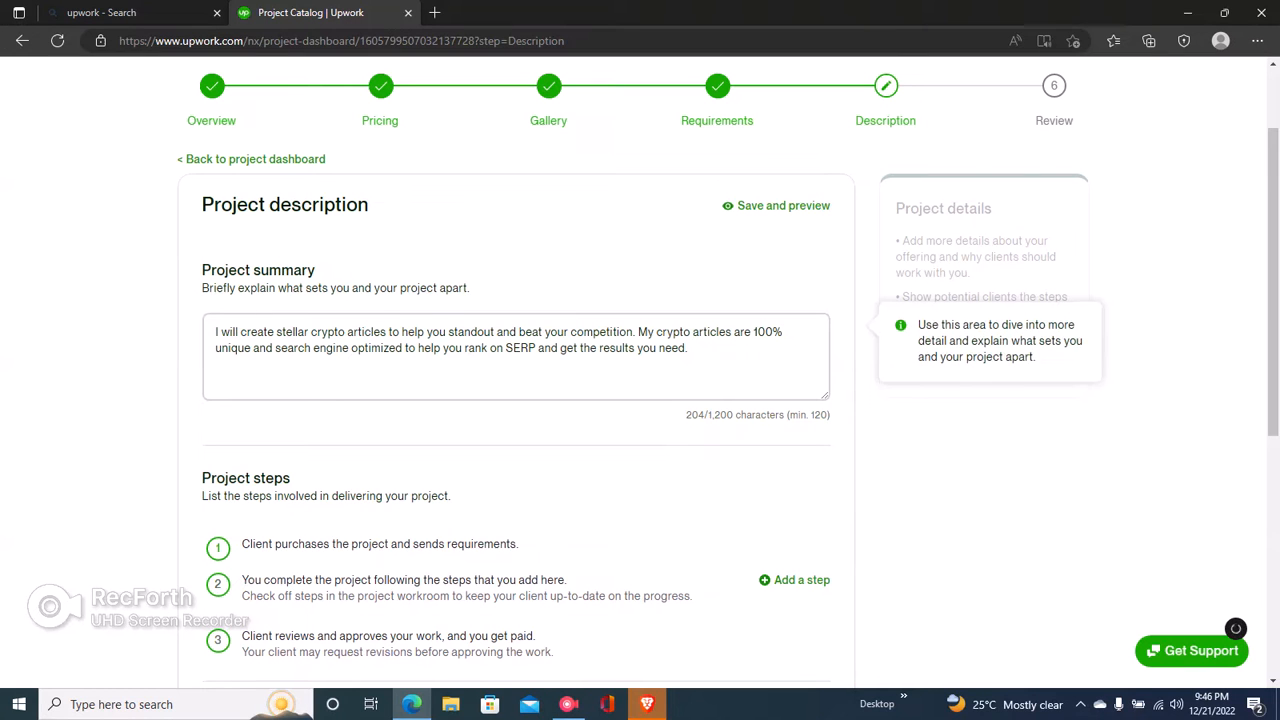
Add a new line to the project summary reading "If you need SEO crypto content i can write them for you.".
text(you need S)
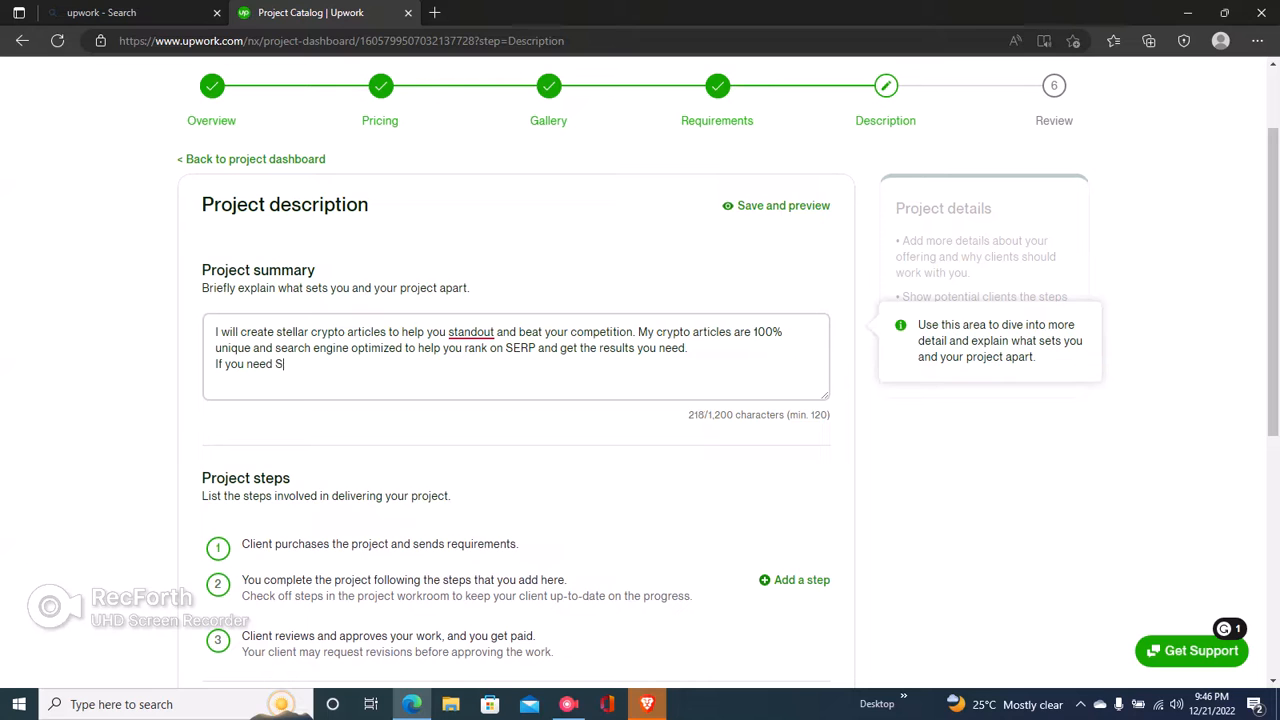
text(EO crypto content i can write )
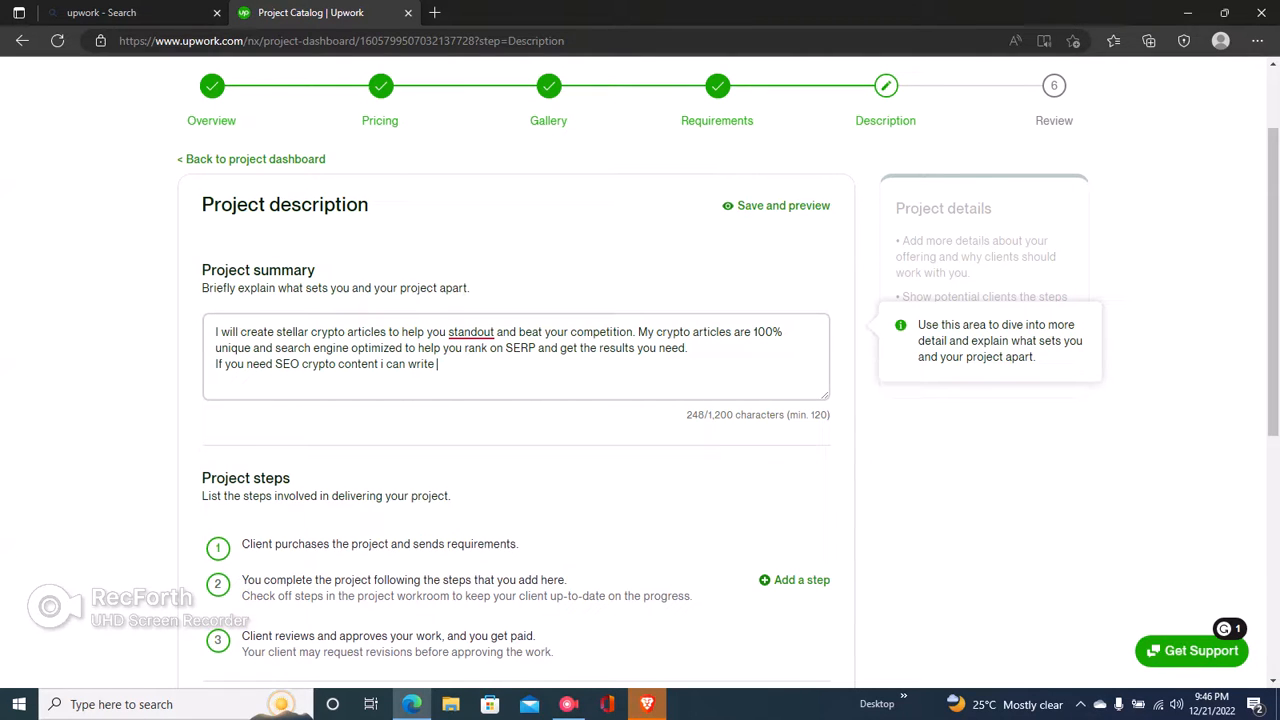
text(them for you.)
drag(274, 364, 386, 364)
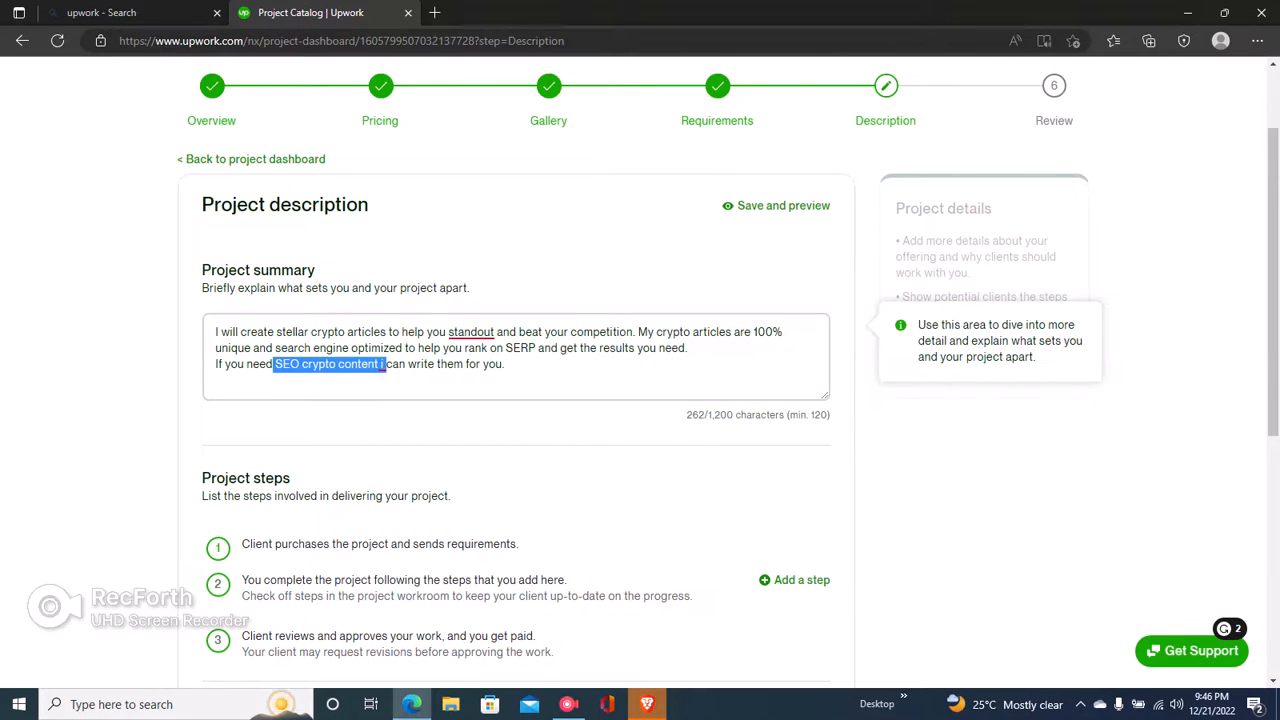
click(343, 331)
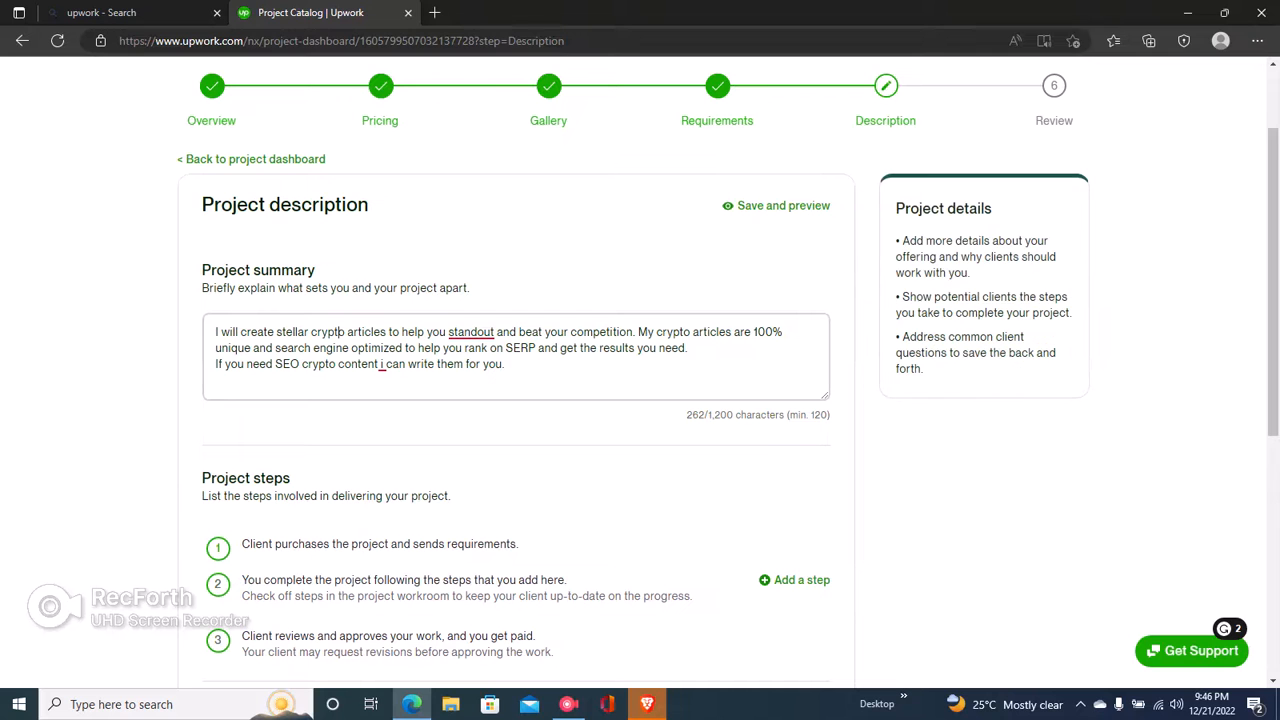
Add the FAQ "Are your articles unique?" with the answer "Yes, my articles are 100% unique!" and try to save the description.
scroll(1273, 300, down, 1)
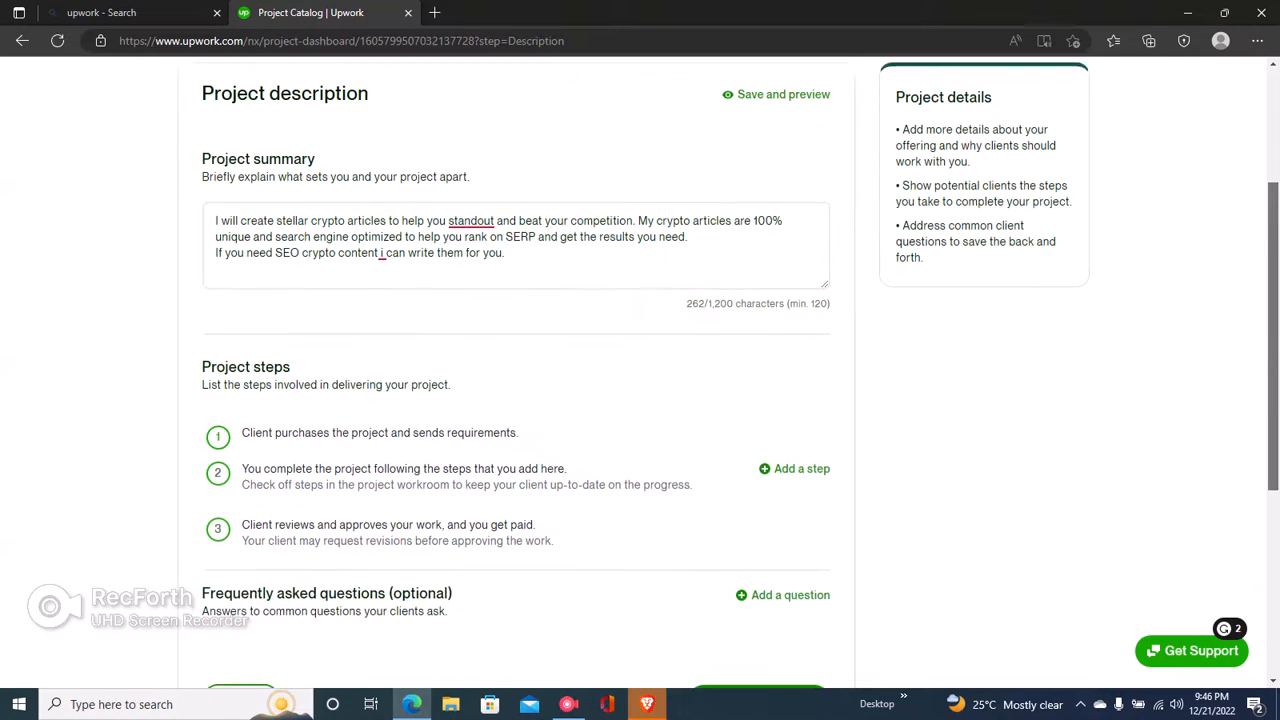
scroll(733, 358, down, 2)
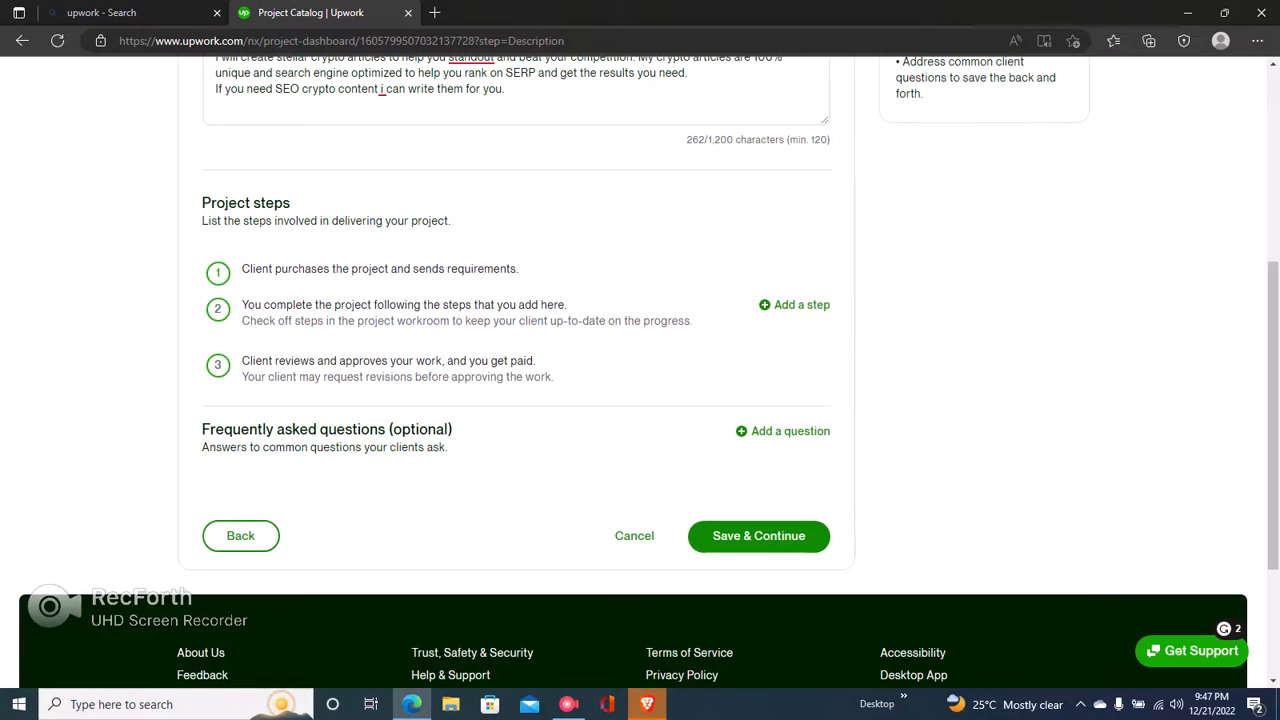
drag(202, 429, 539, 430)
click(580, 495)
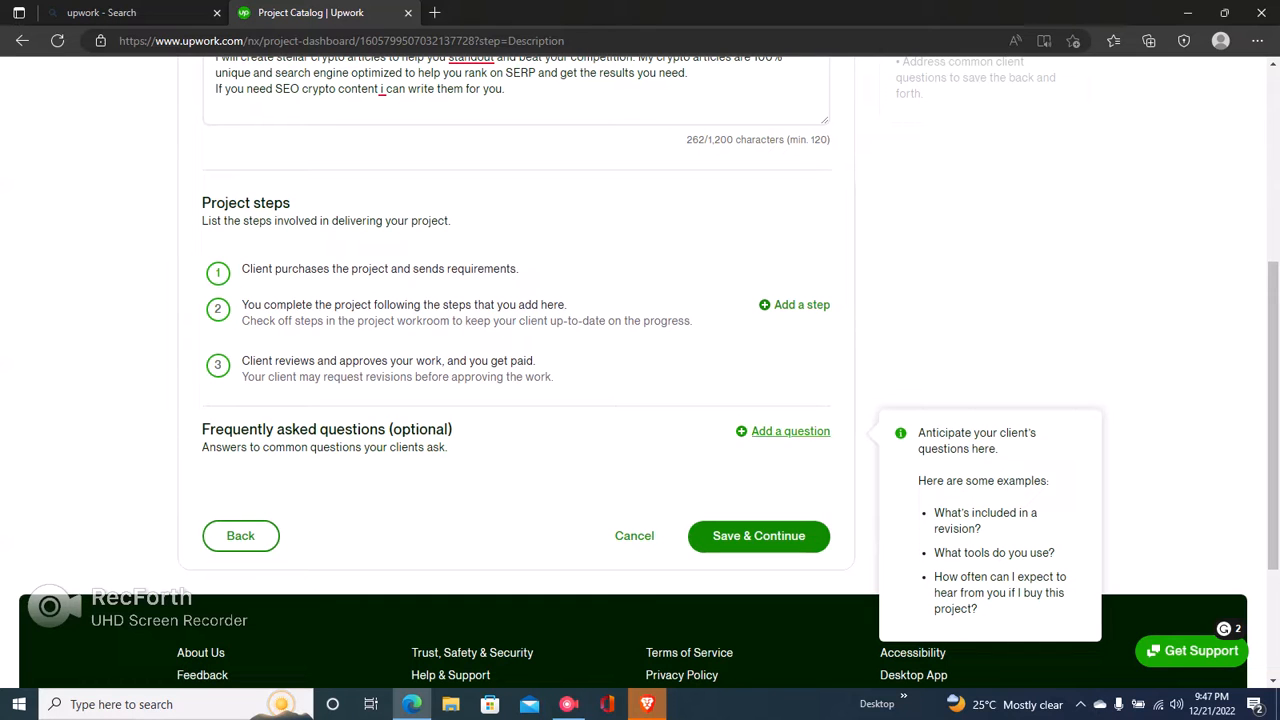
click(790, 431)
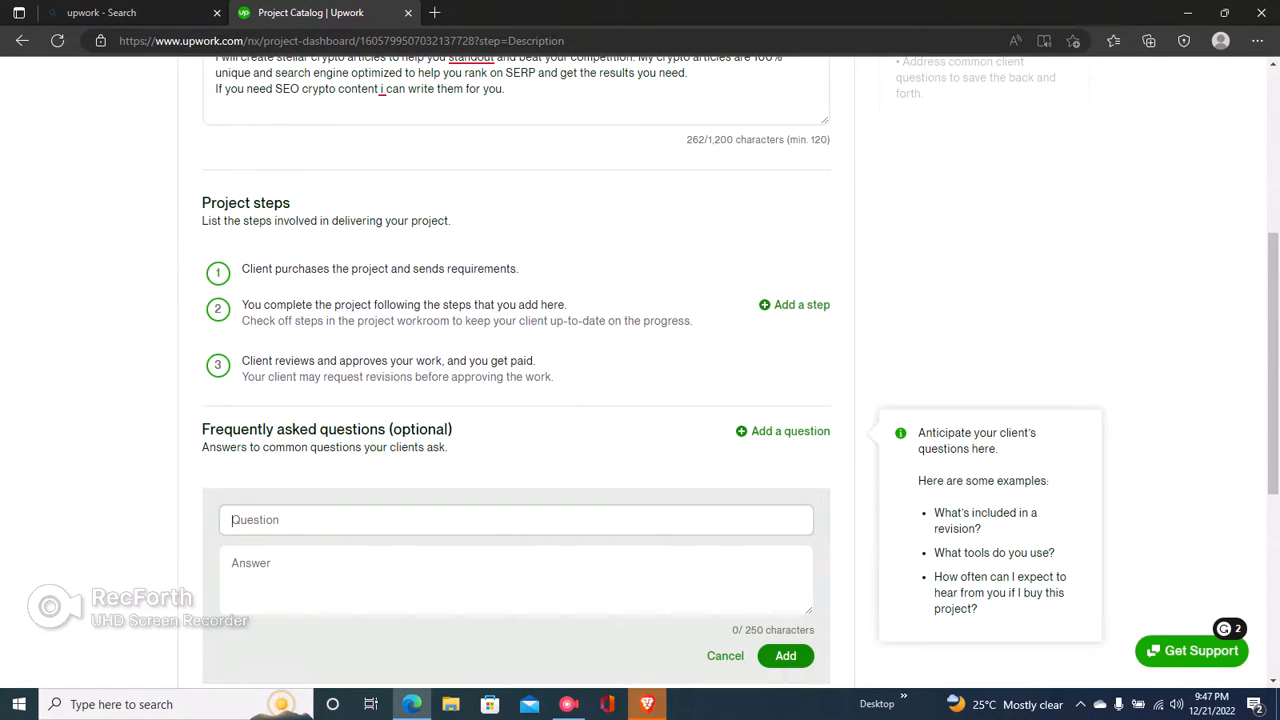
text(A)
text(re your articles unique?)
click(251, 563)
text(Yes)
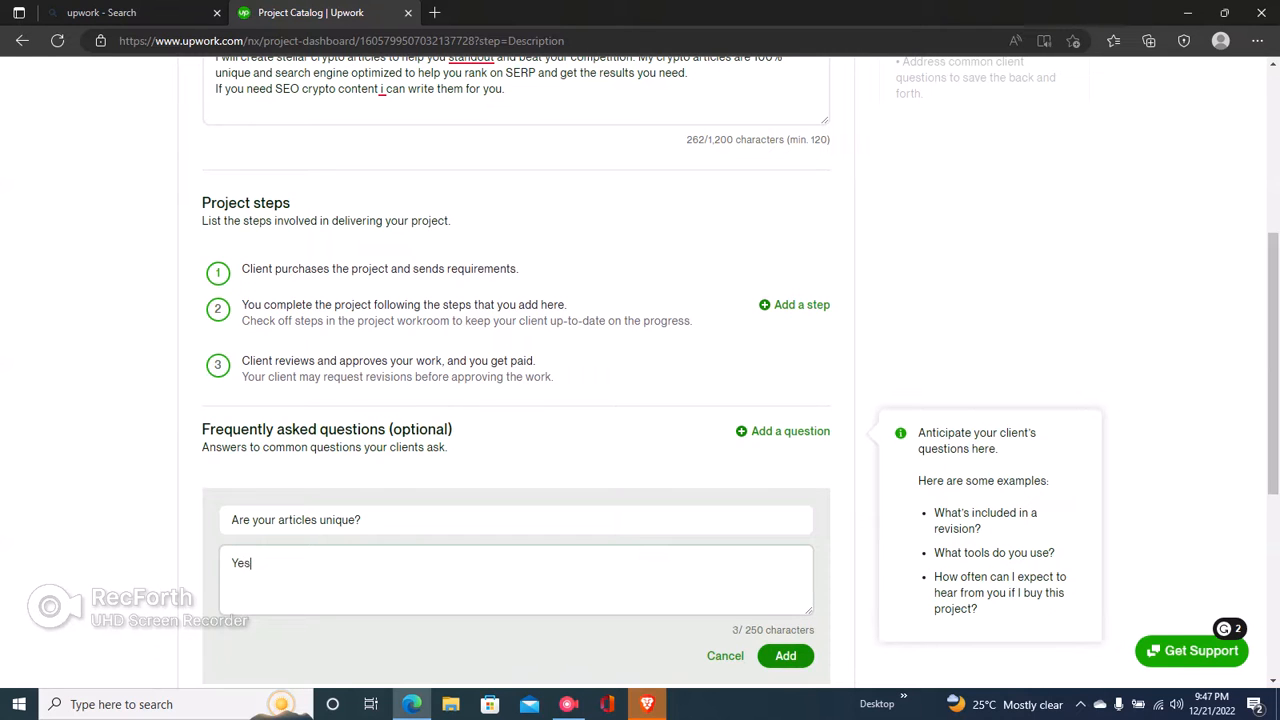
text(, my articles are 100% unique)
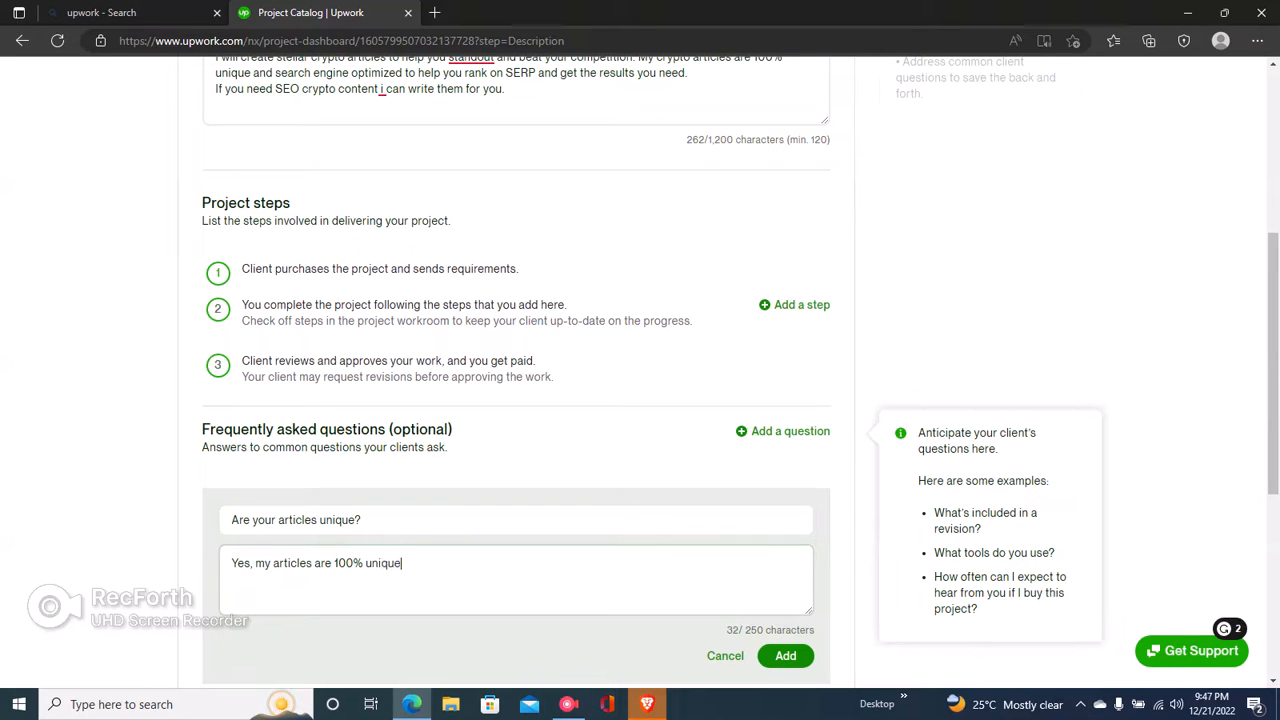
text(!)
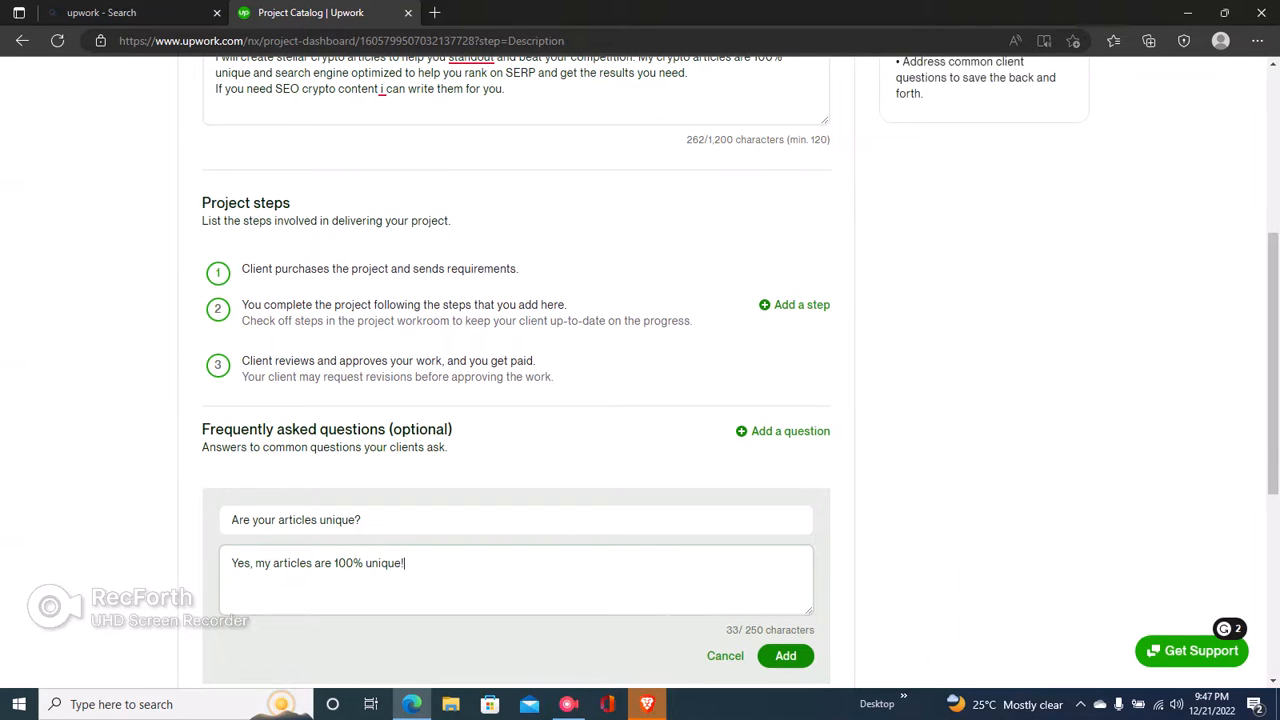
click(786, 656)
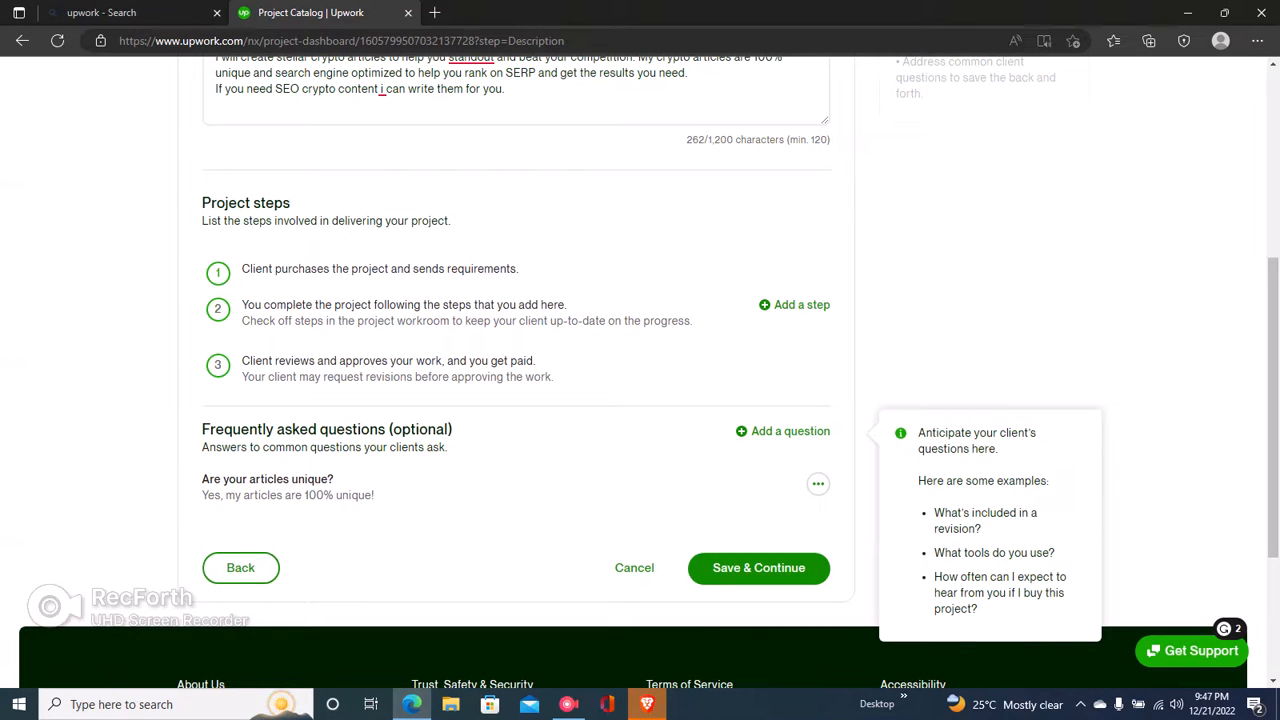
click(758, 567)
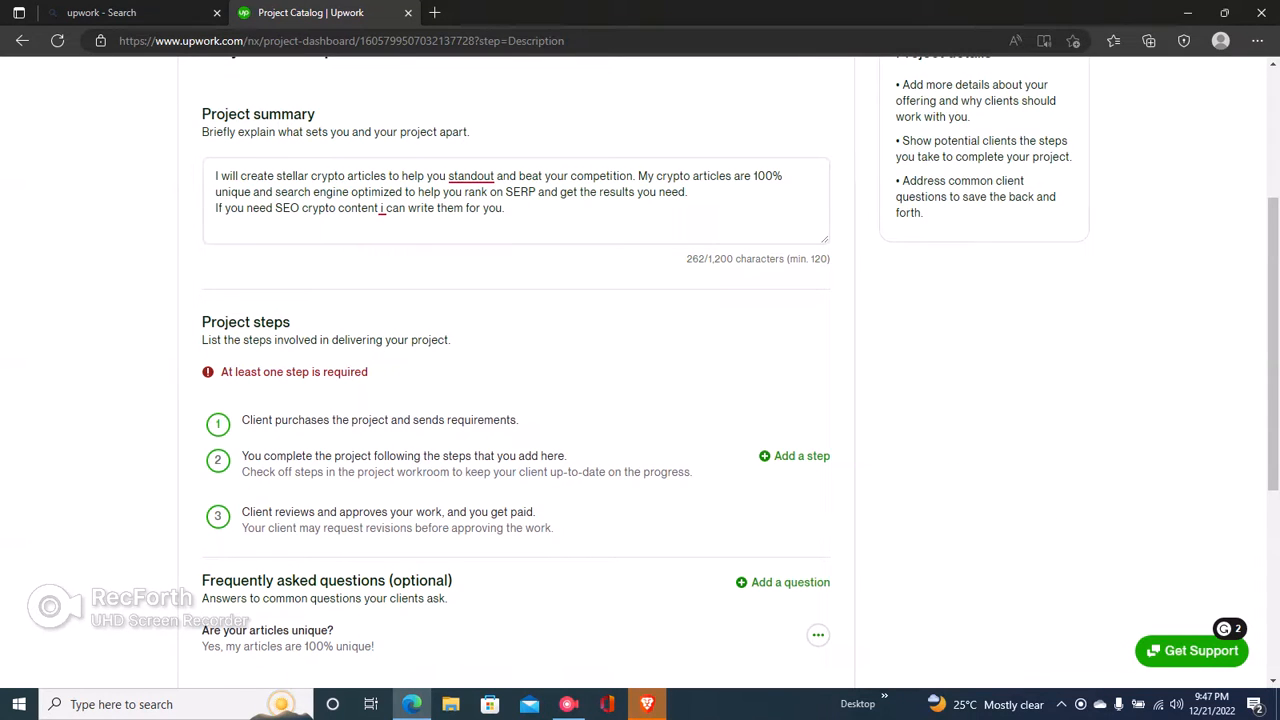
Add a project step using "Clent reviews articles outline" as both name and description, then save and continue to the final review.
click(802, 456)
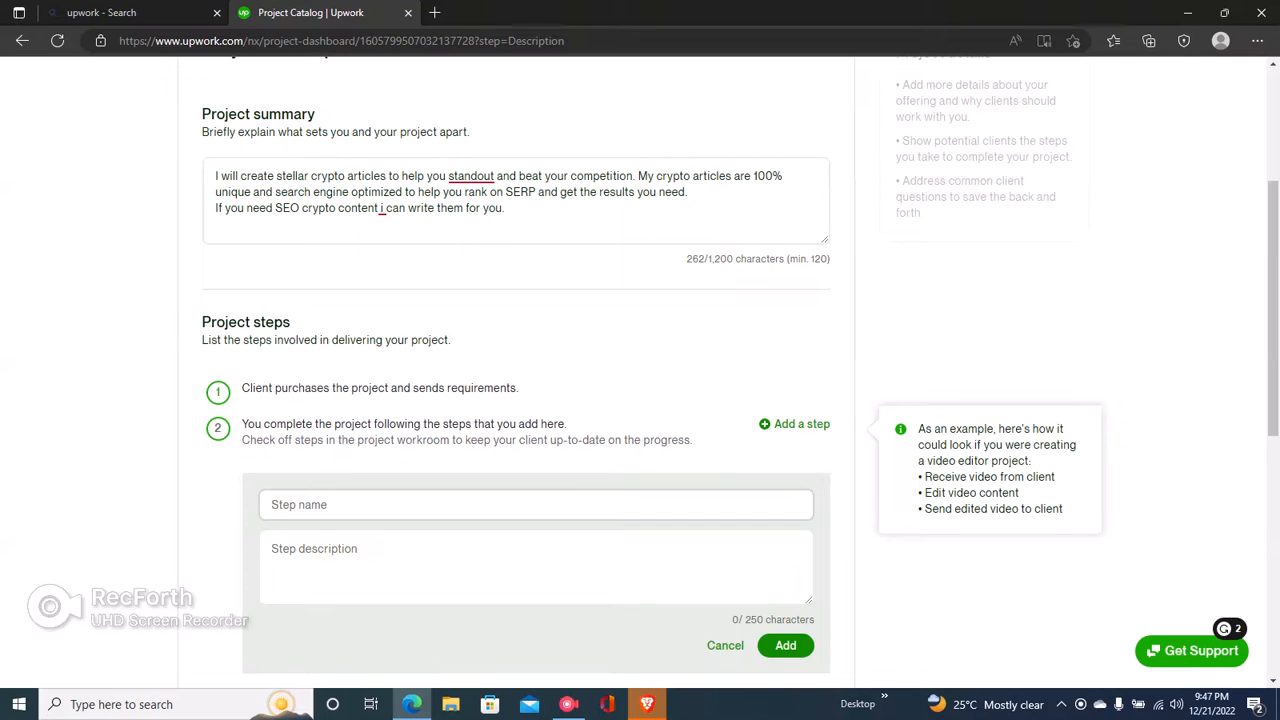
text(Clent reviews articles outline)
click(273, 549)
click(422, 505)
key(ctrl+a)
key(ctrl+c)
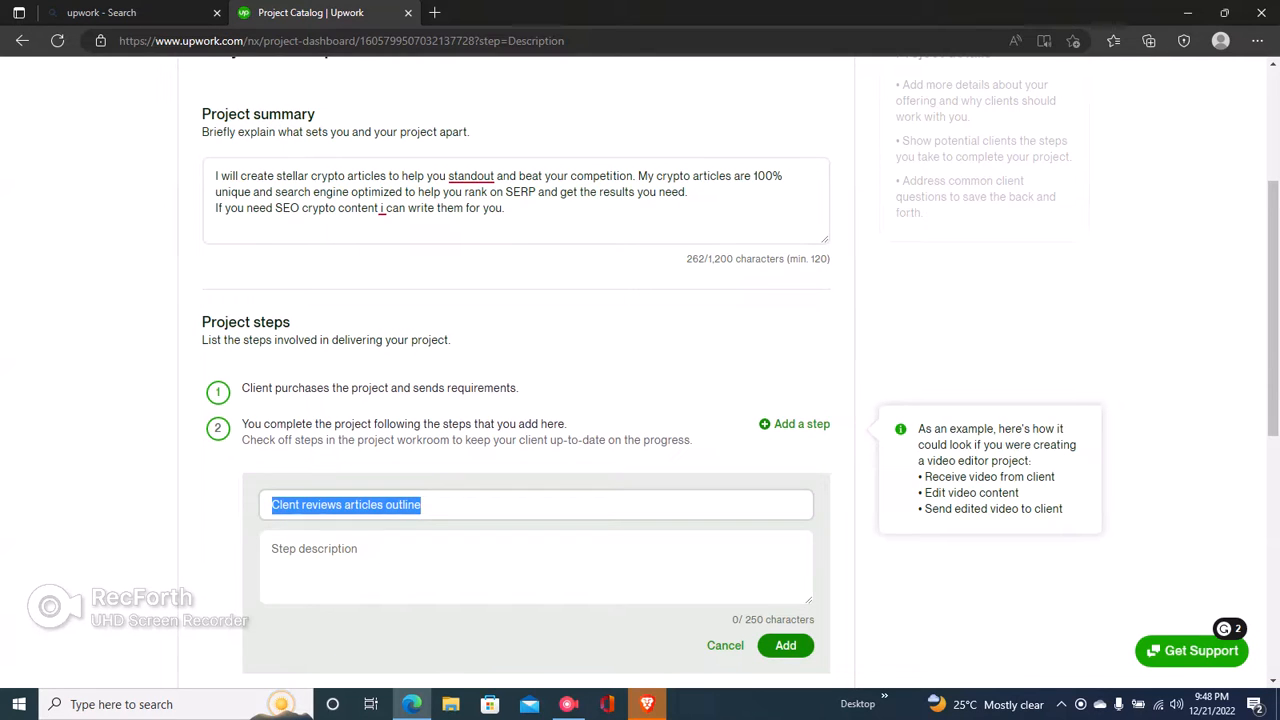
click(273, 549)
key(ctrl+v)
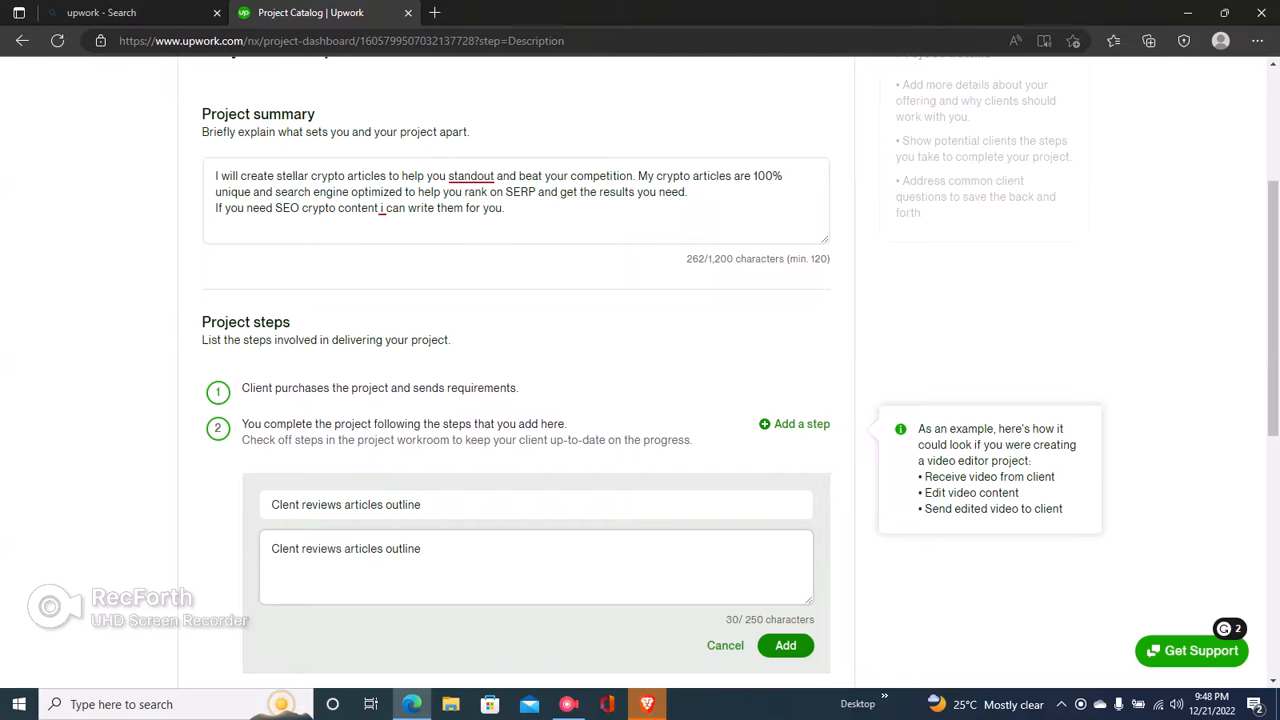
click(785, 645)
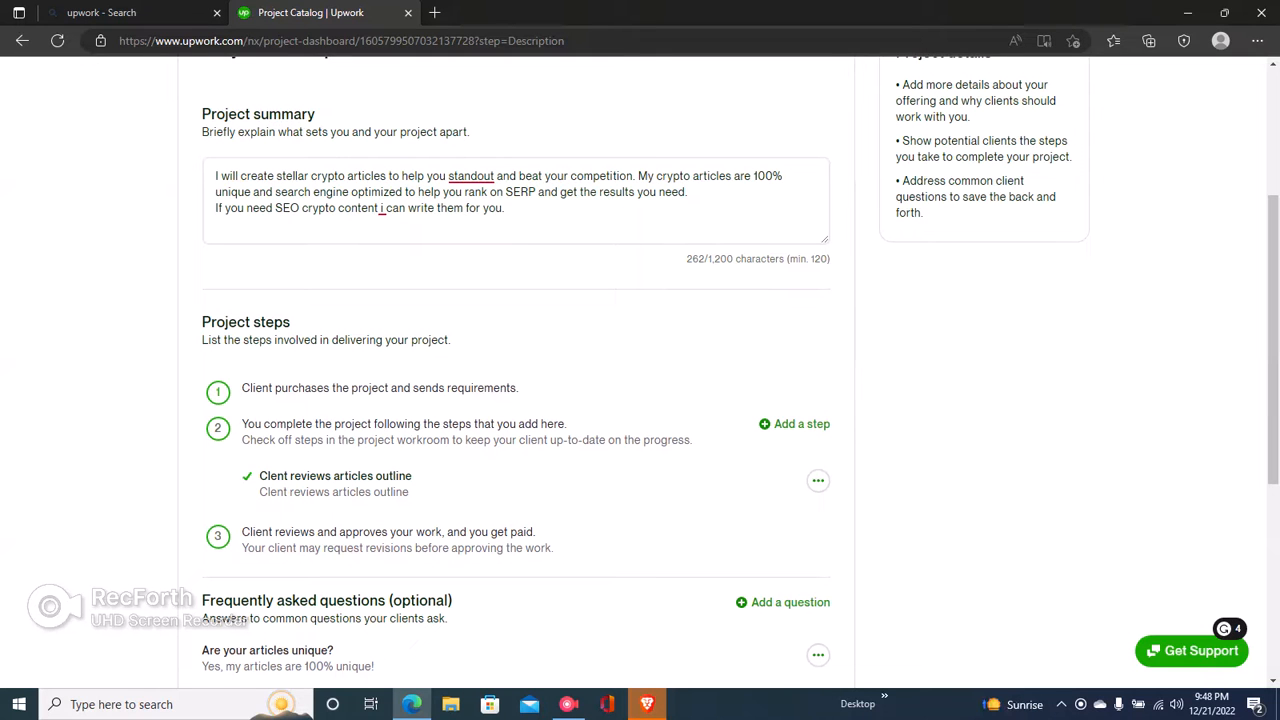
drag(1273, 340, 1273, 415)
click(772, 575)
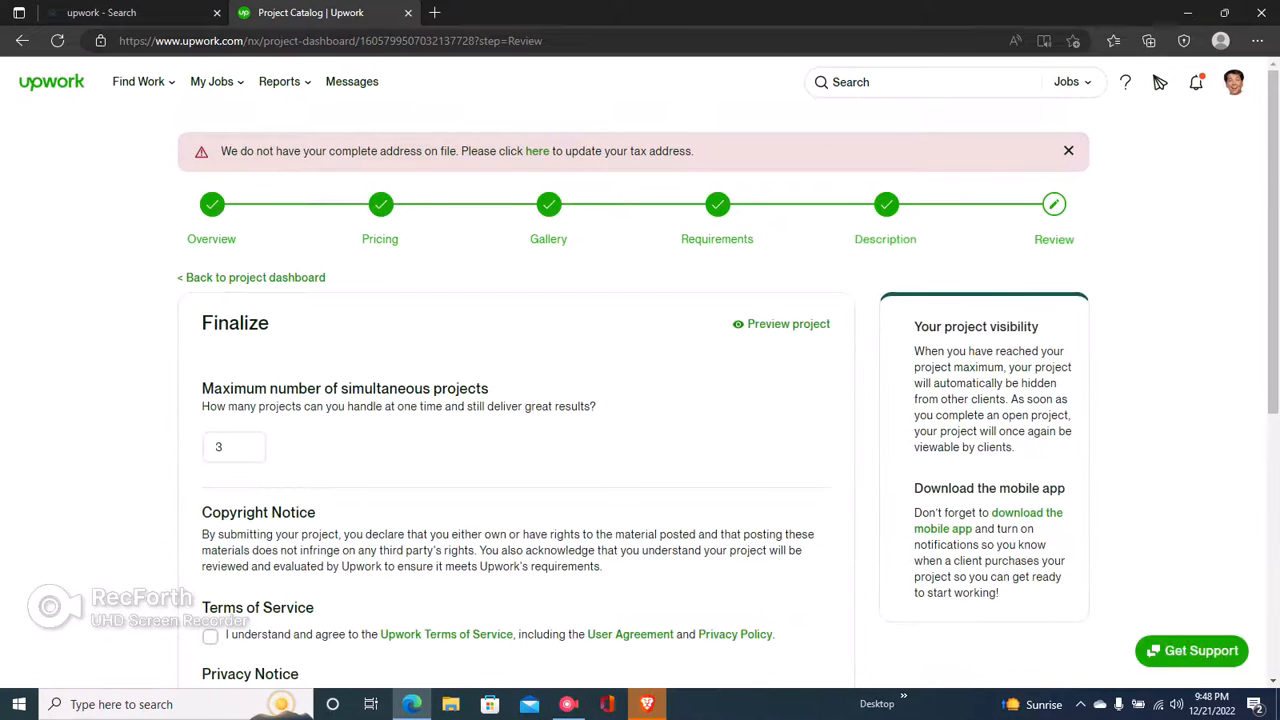
Set the maximum number of simultaneous projects to 100.
scroll(1272, 240, down, 1)
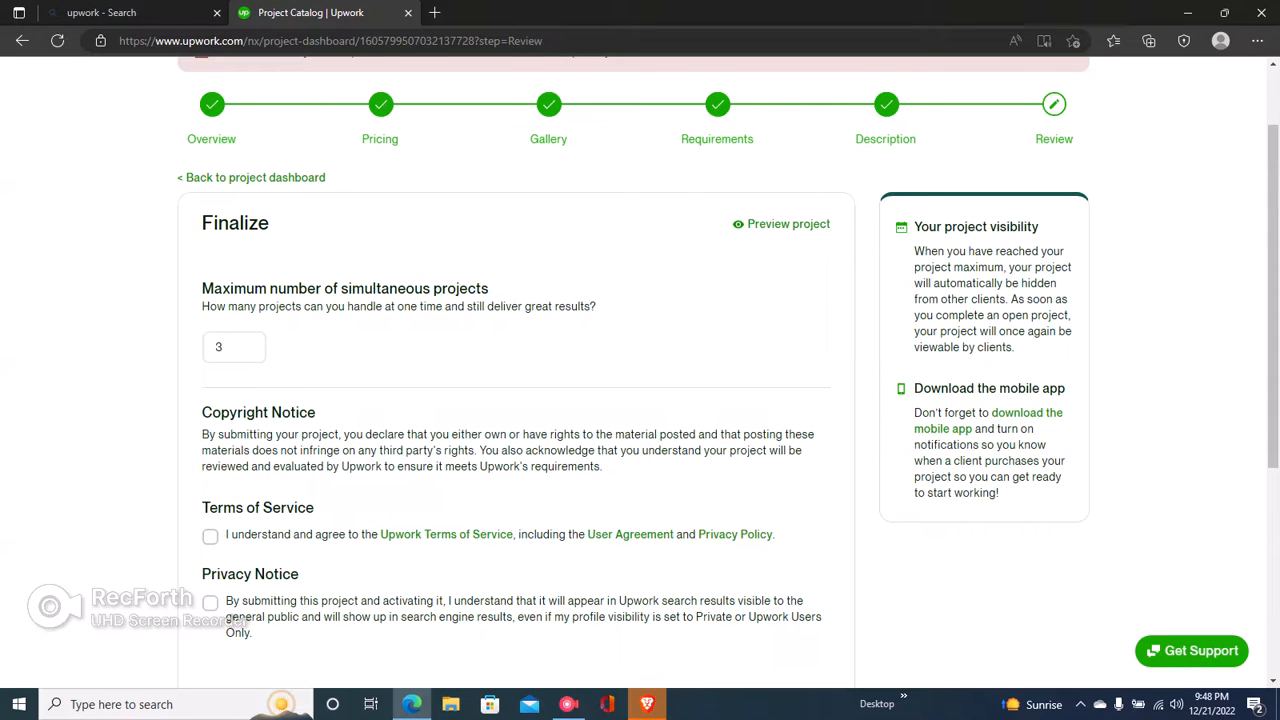
key(BackSpace)
text(100)
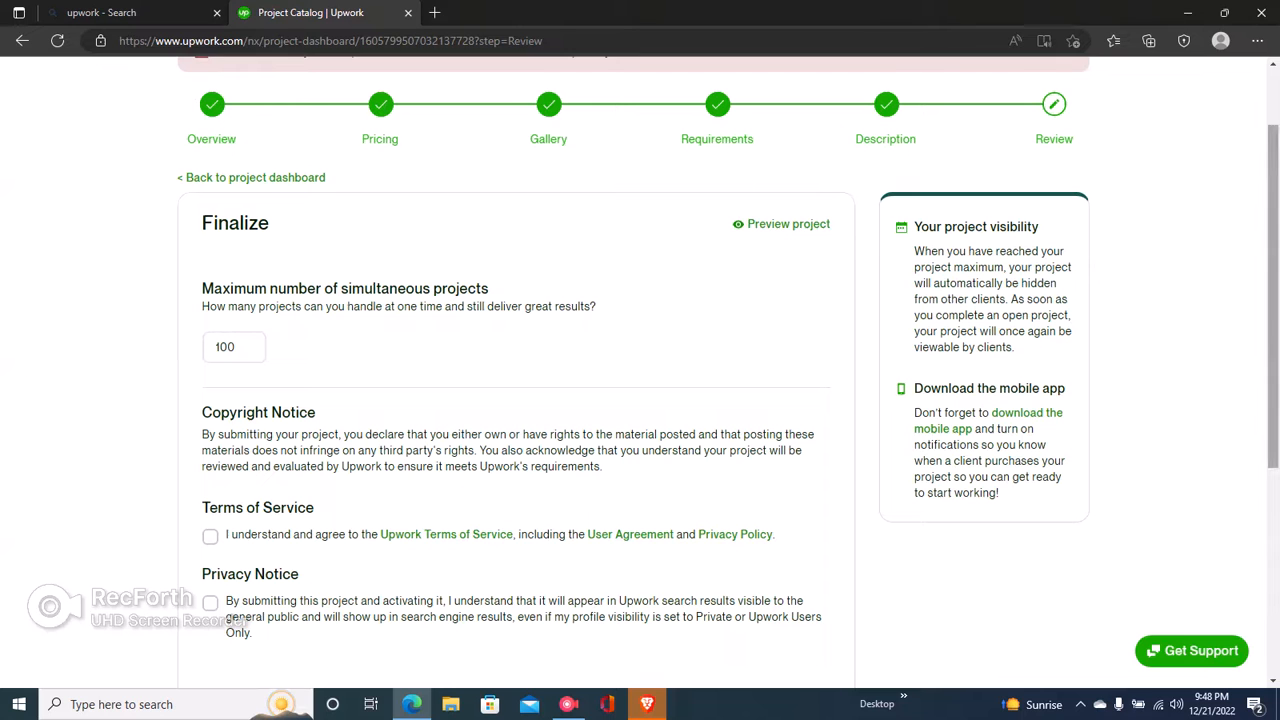
Accept the Terms of Service and the Privacy Notice, and try to submit the project for review.
scroll(640, 370, down, 2)
click(210, 384)
click(210, 450)
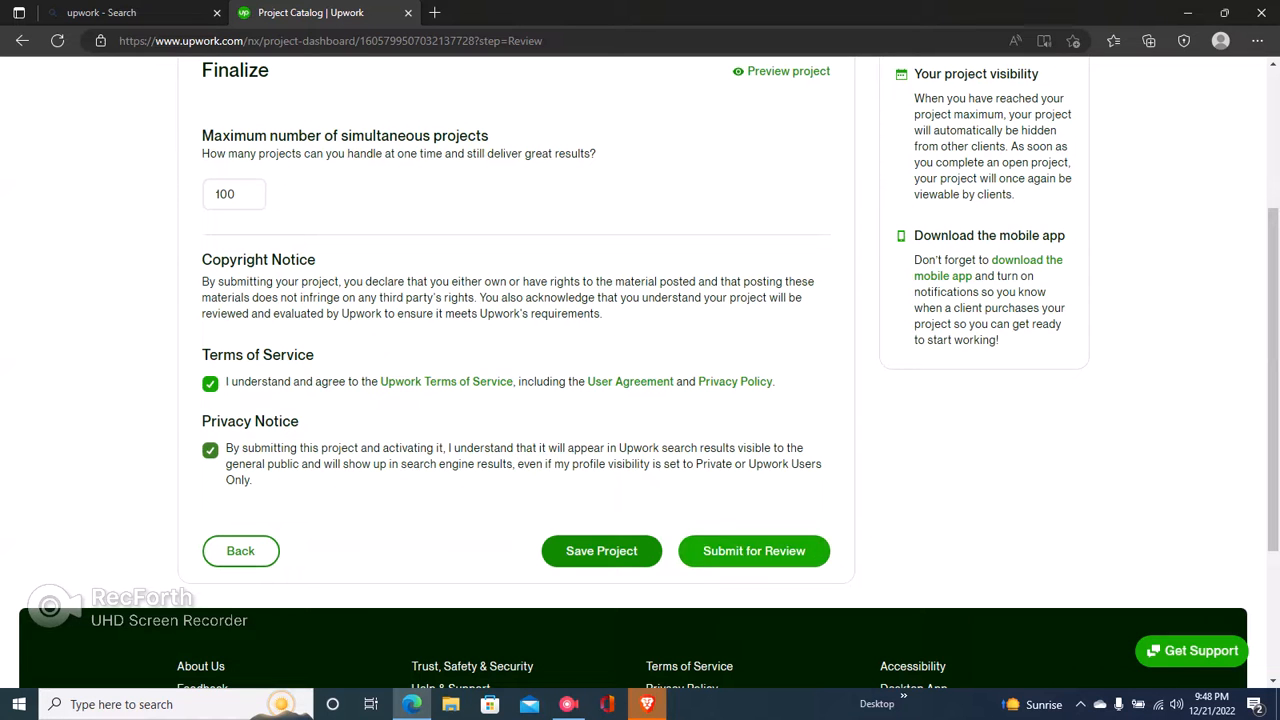
click(754, 551)
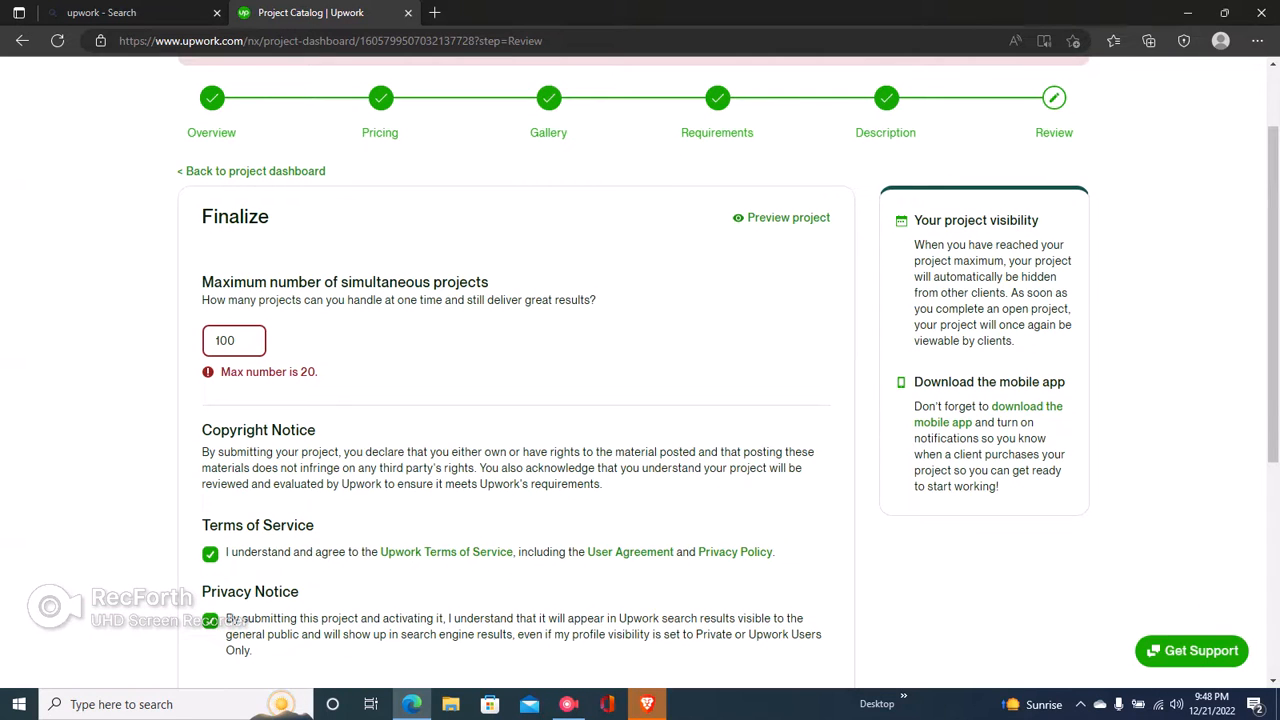
Set the maximum number of simultaneous projects to 20.
drag(1273, 300, 1273, 328)
double_click(217, 288)
key(BackSpace)
text(20)
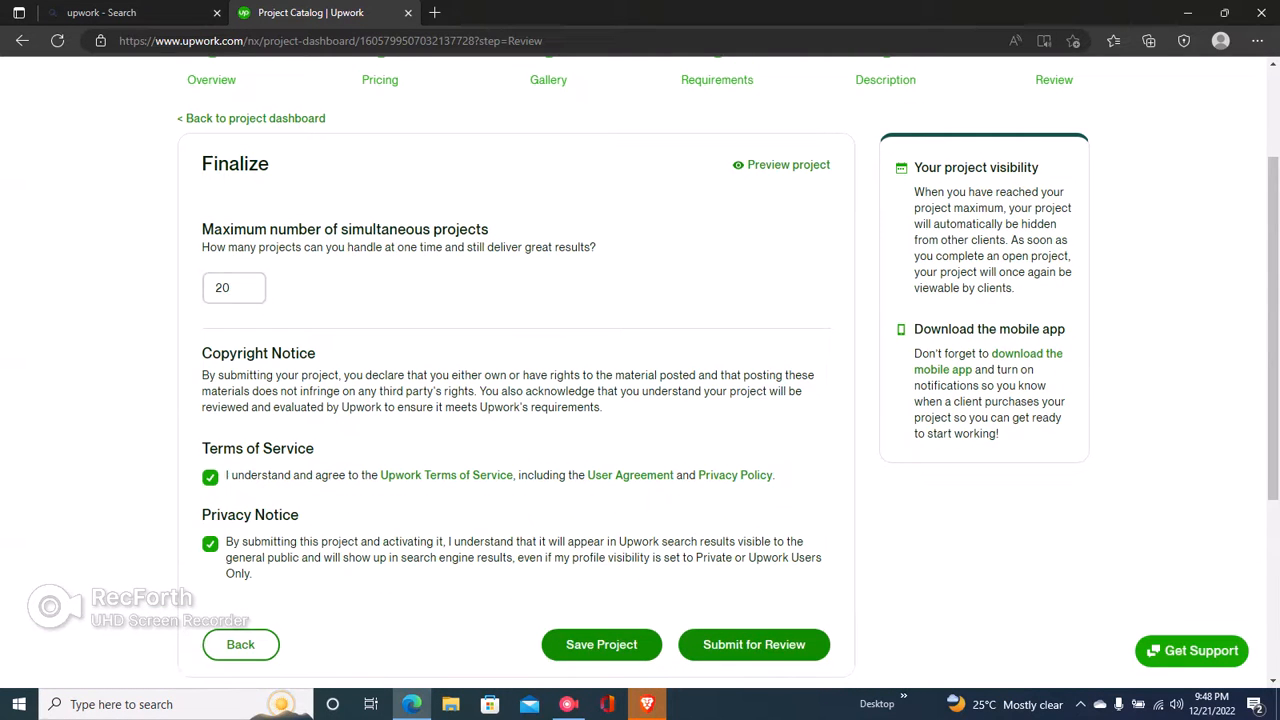
double_click(1053, 401)
Submit the finished project for review and confirm sending it.
drag(1273, 340, 1273, 426)
click(775, 482)
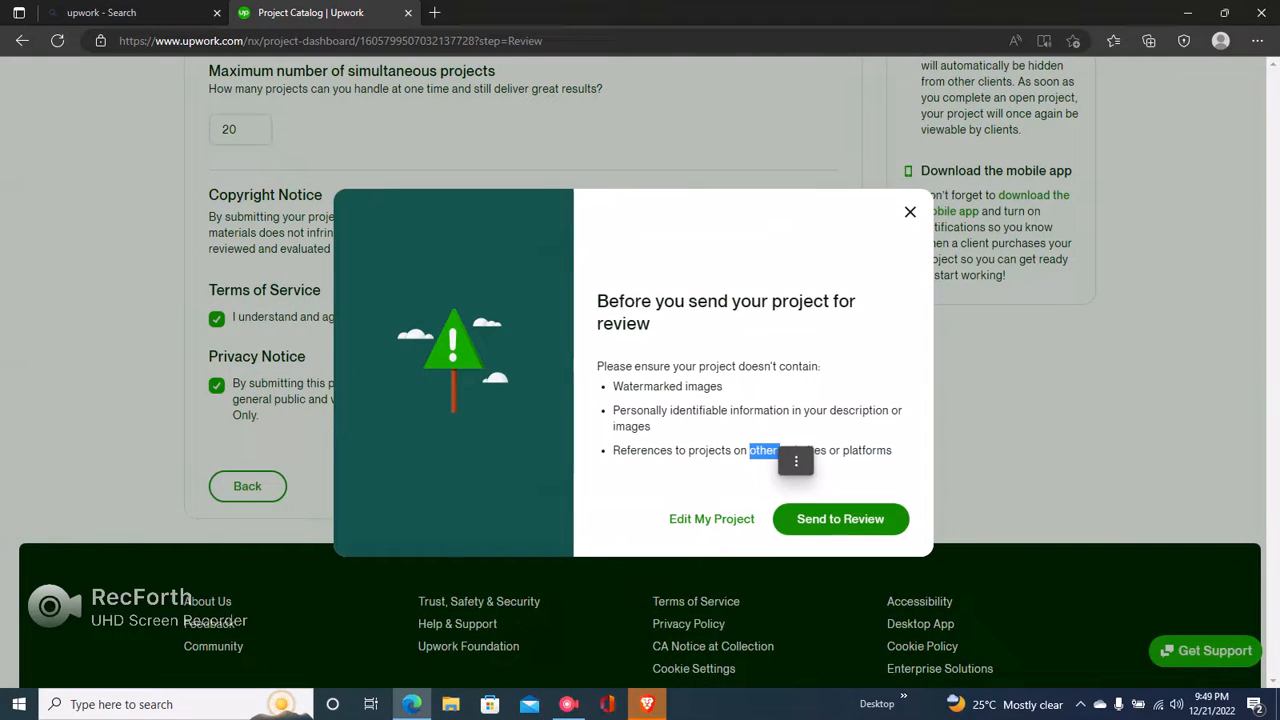
click(775, 482)
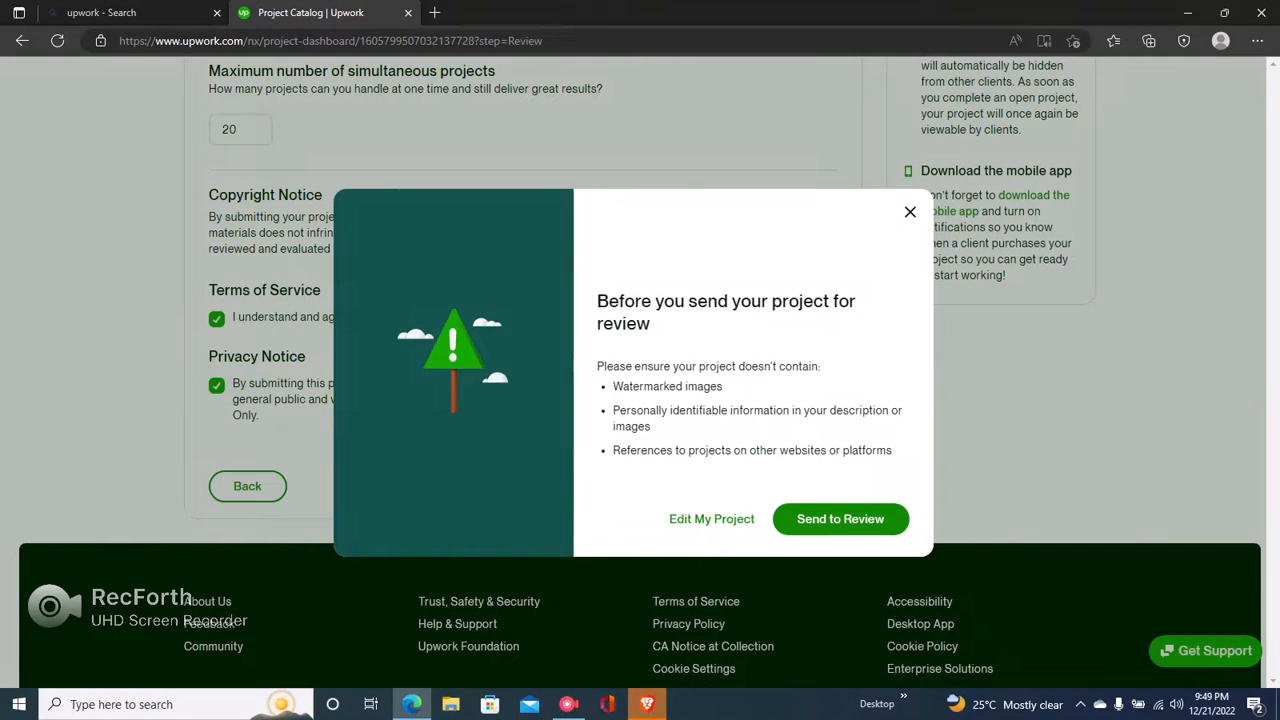
click(840, 519)
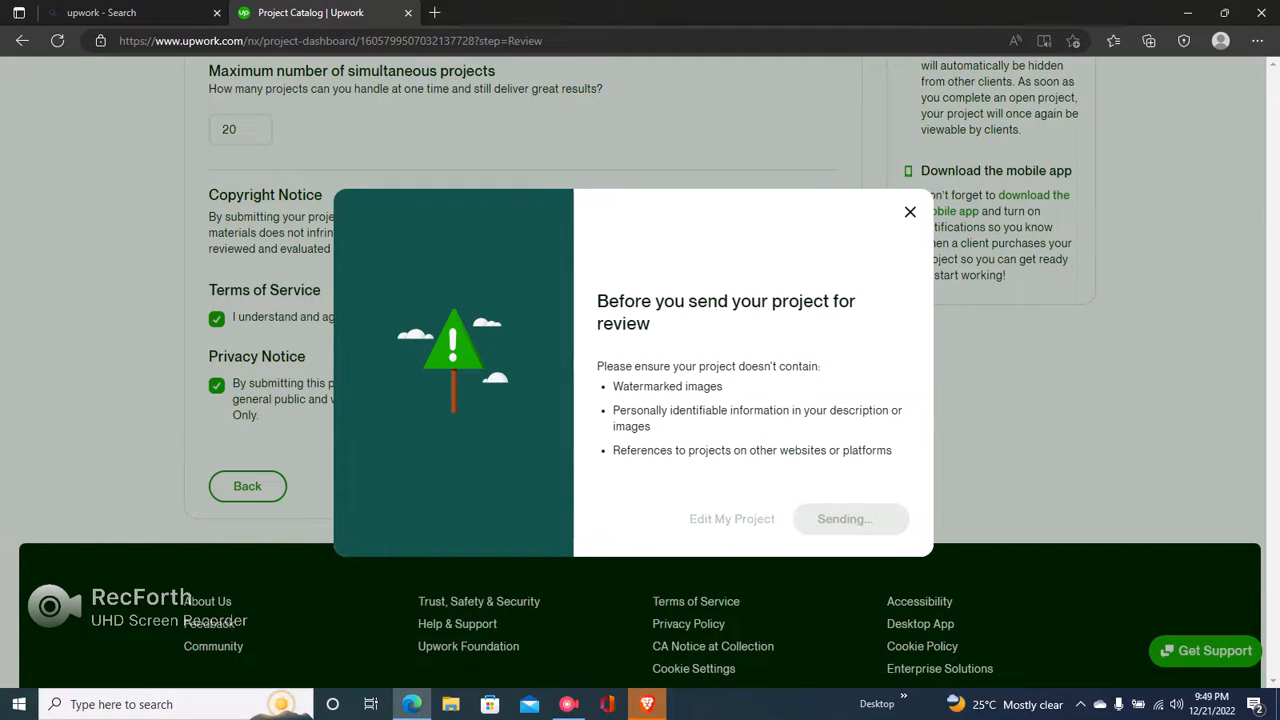